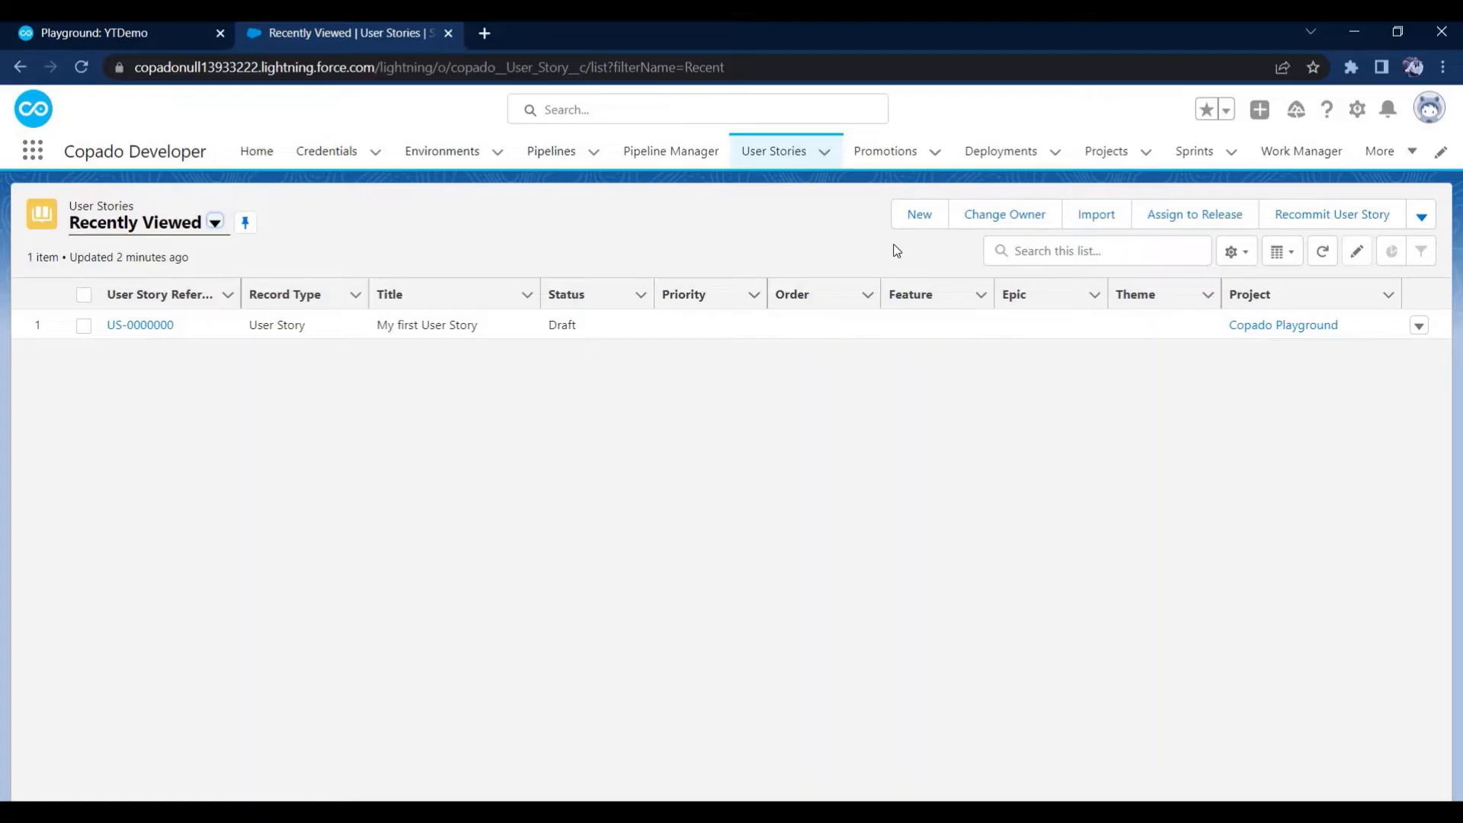
Start a new user story with the User Story record type and title it "Create Copado Demo Object & Fields"
{"action": "left_click", "coordinate": [915, 220]}
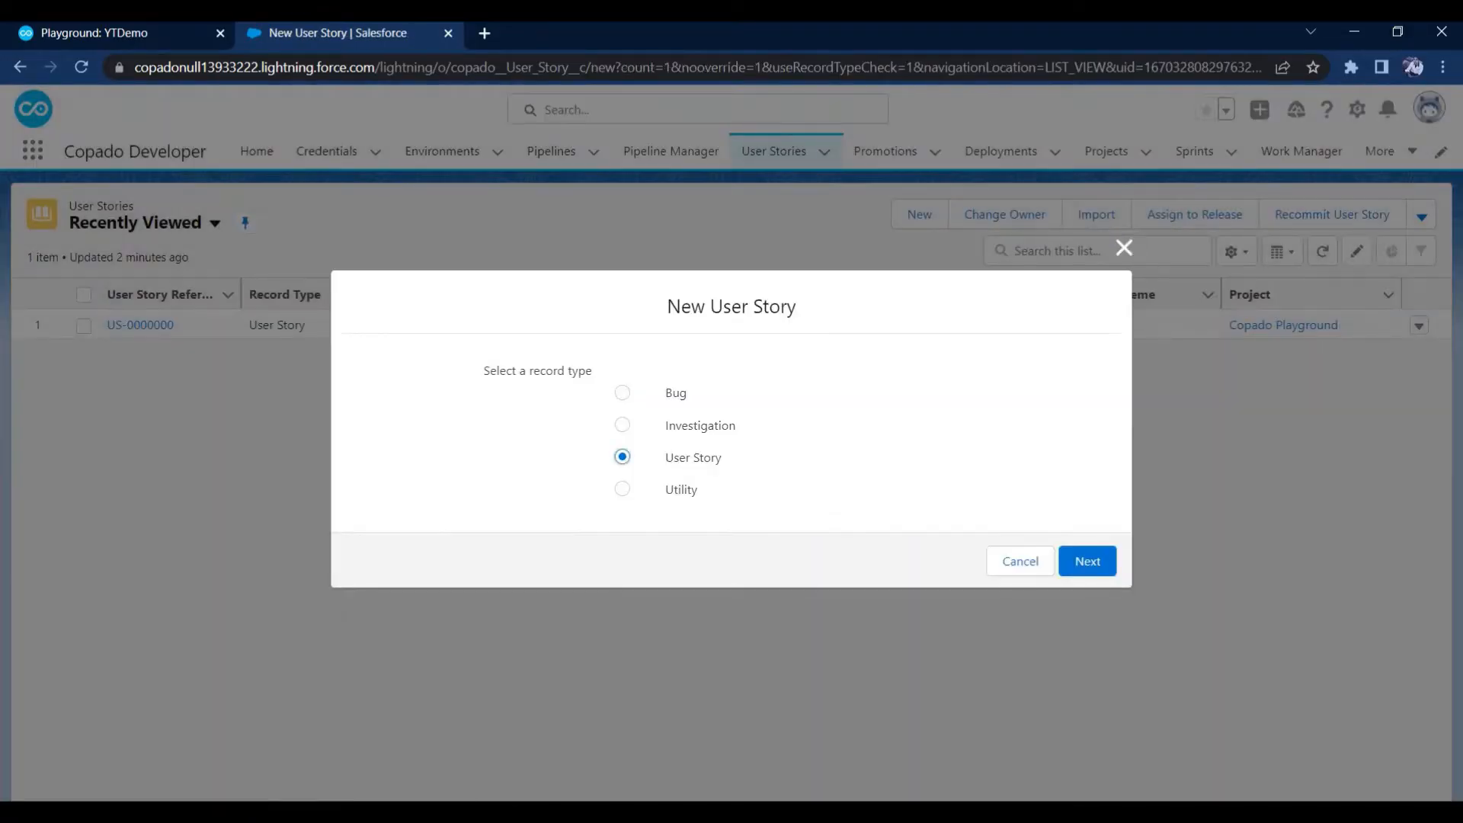
{"action": "left_click", "coordinate": [1075, 564]}
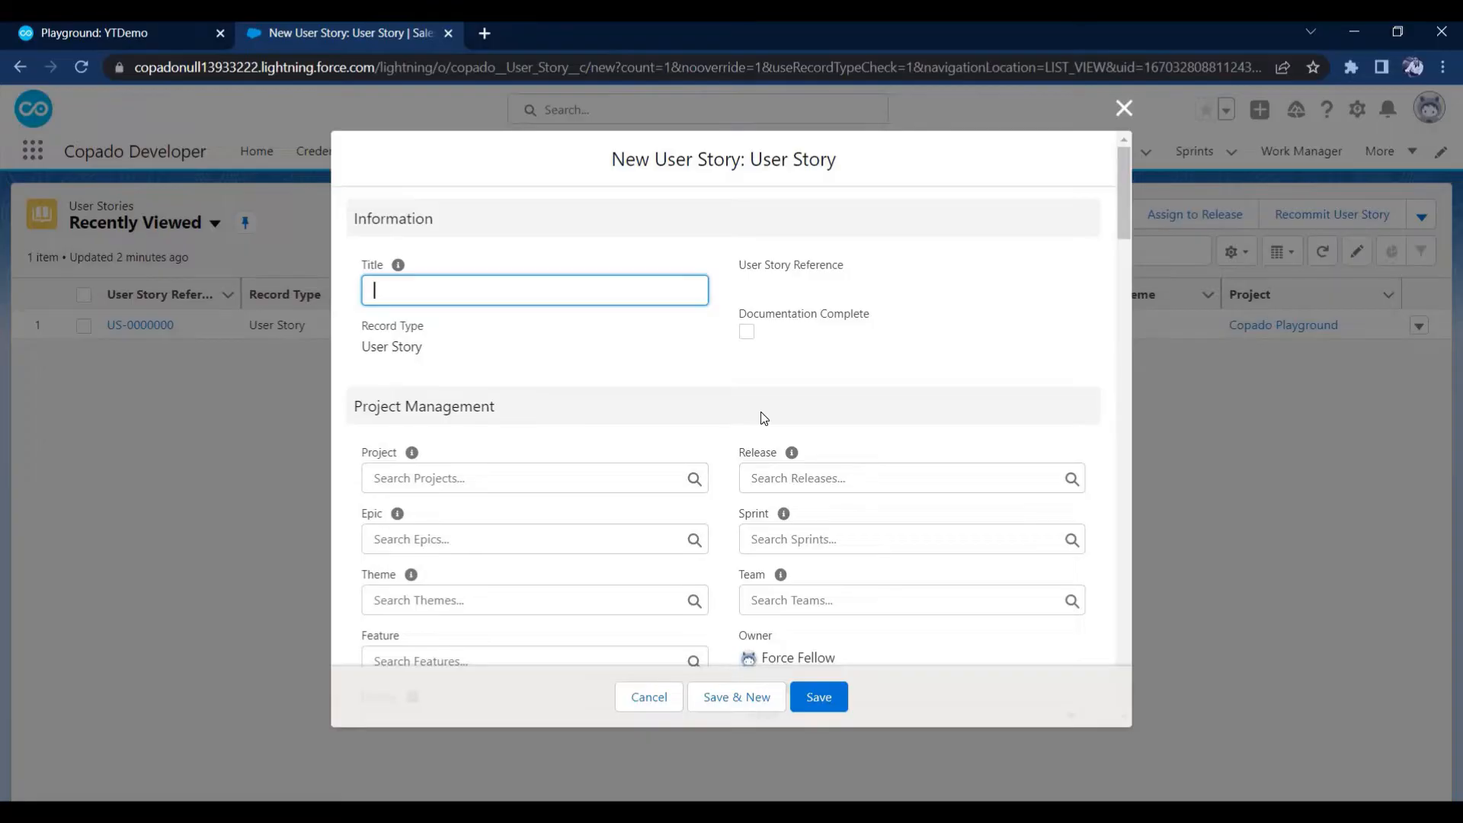
{"action": "type", "text": "Create Copado Demo Objec"}
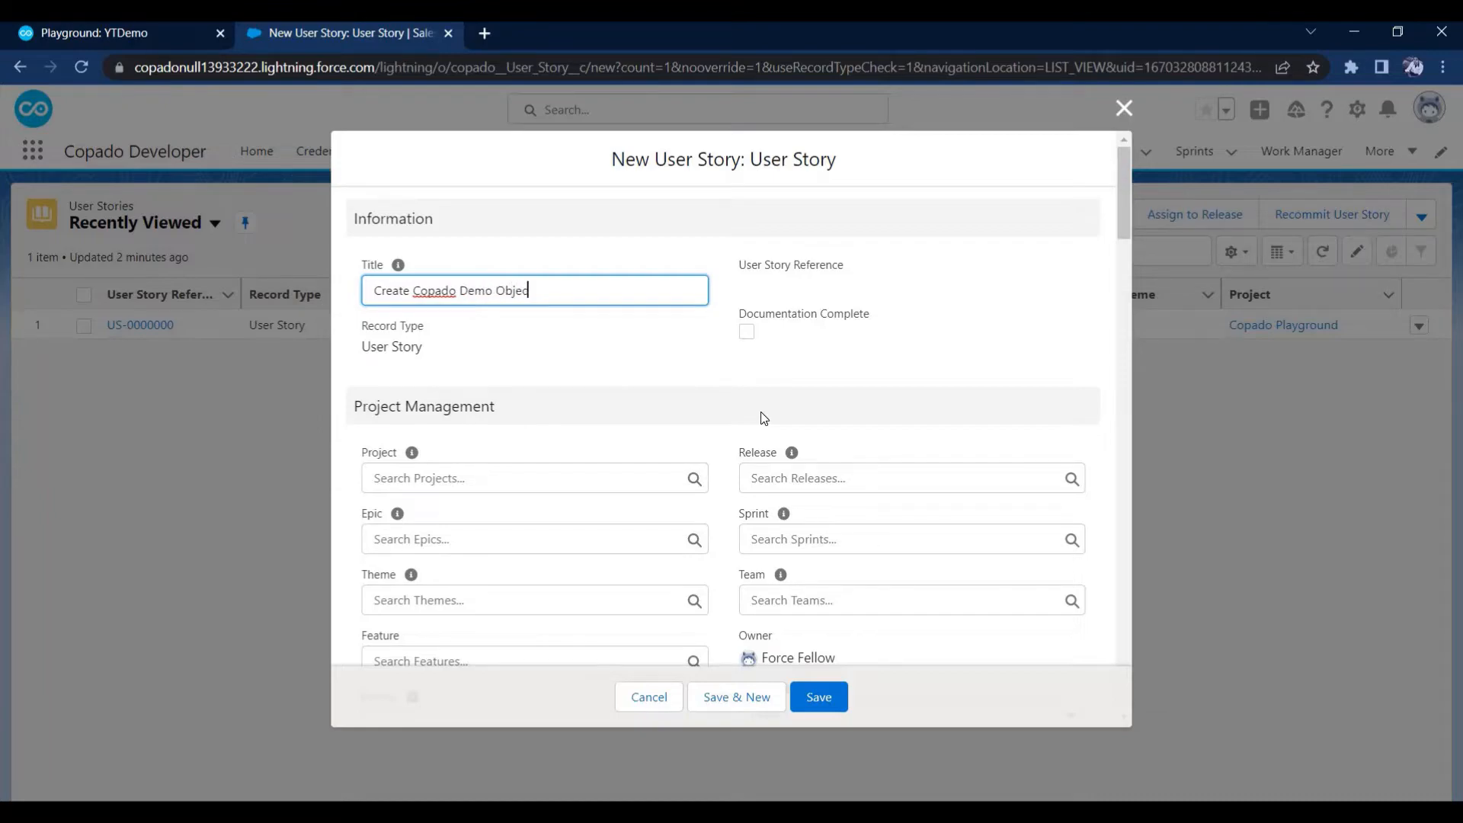
{"action": "type", "text": "t & Fields"}
Assign the Copado Playground project and the Dev1 credential to the user story and save it
{"action": "left_click", "coordinate": [548, 477]}
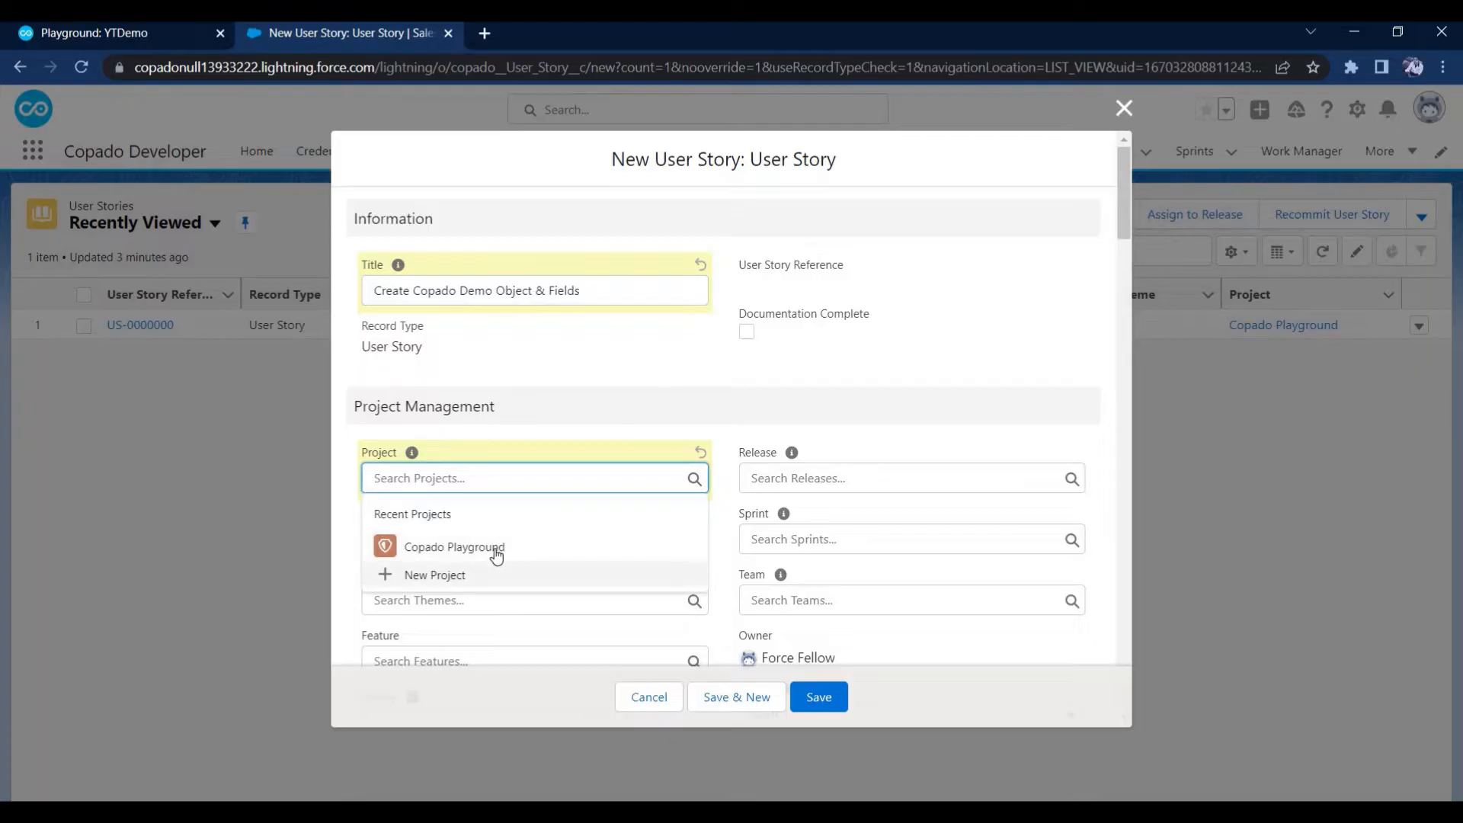
{"action": "left_click", "coordinate": [496, 548]}
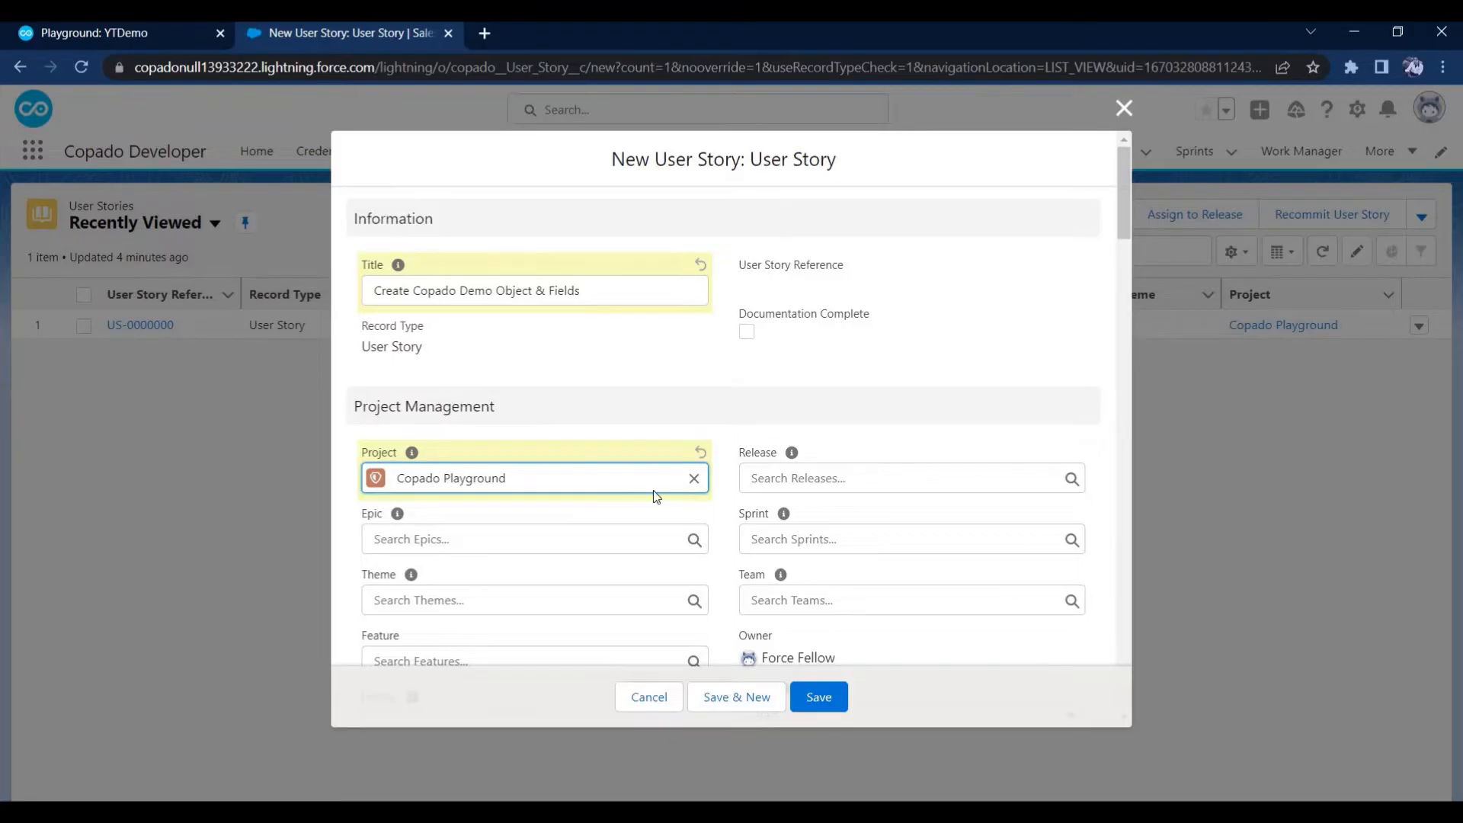
{"action": "scroll", "coordinate": [655, 496], "scroll_direction": "down", "scroll_amount": 15}
{"action": "scroll", "coordinate": [653, 488], "scroll_direction": "down", "scroll_amount": 3}
{"action": "left_click", "coordinate": [637, 431]}
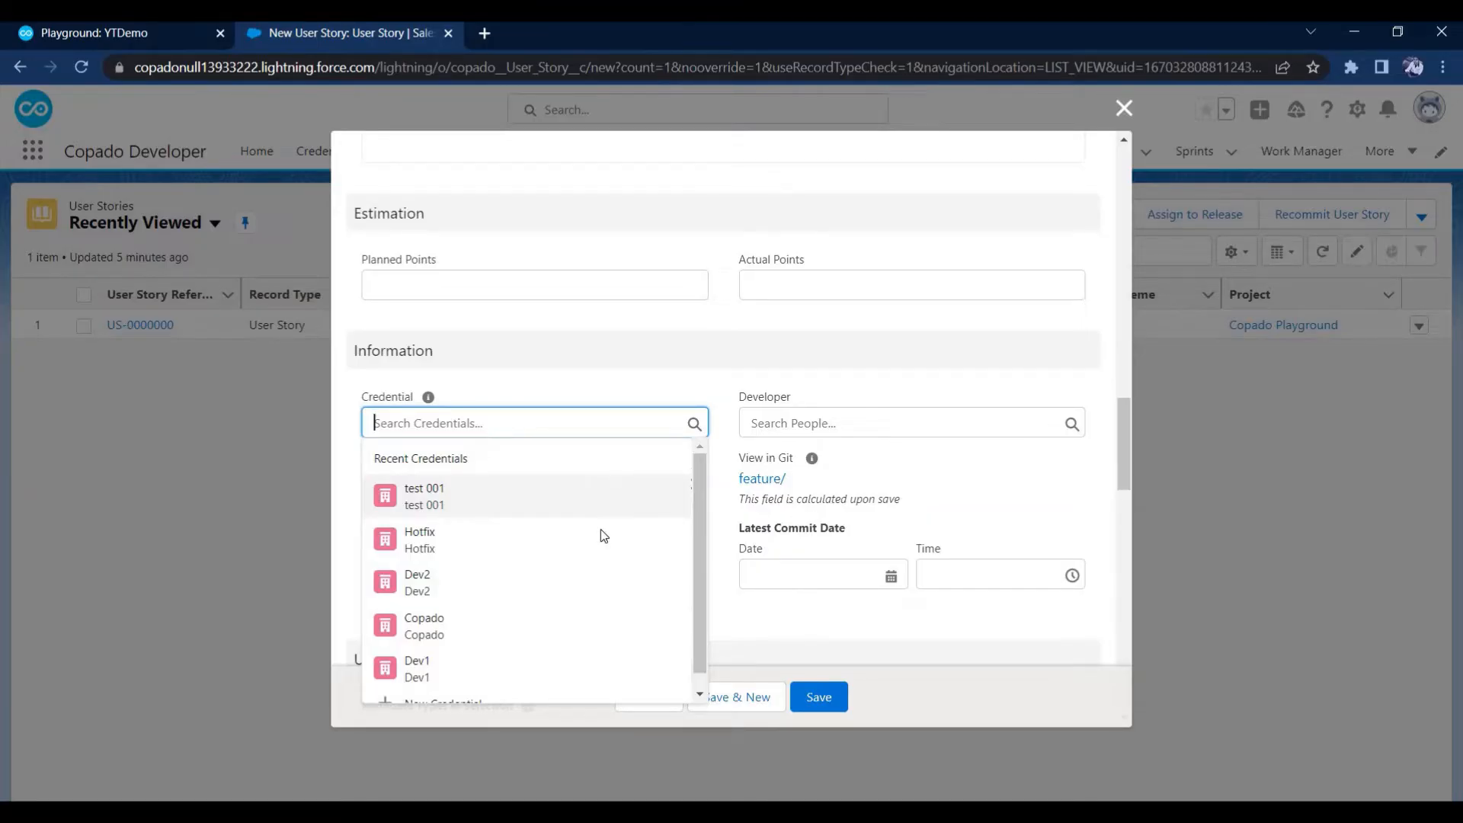
{"action": "left_click", "coordinate": [412, 670]}
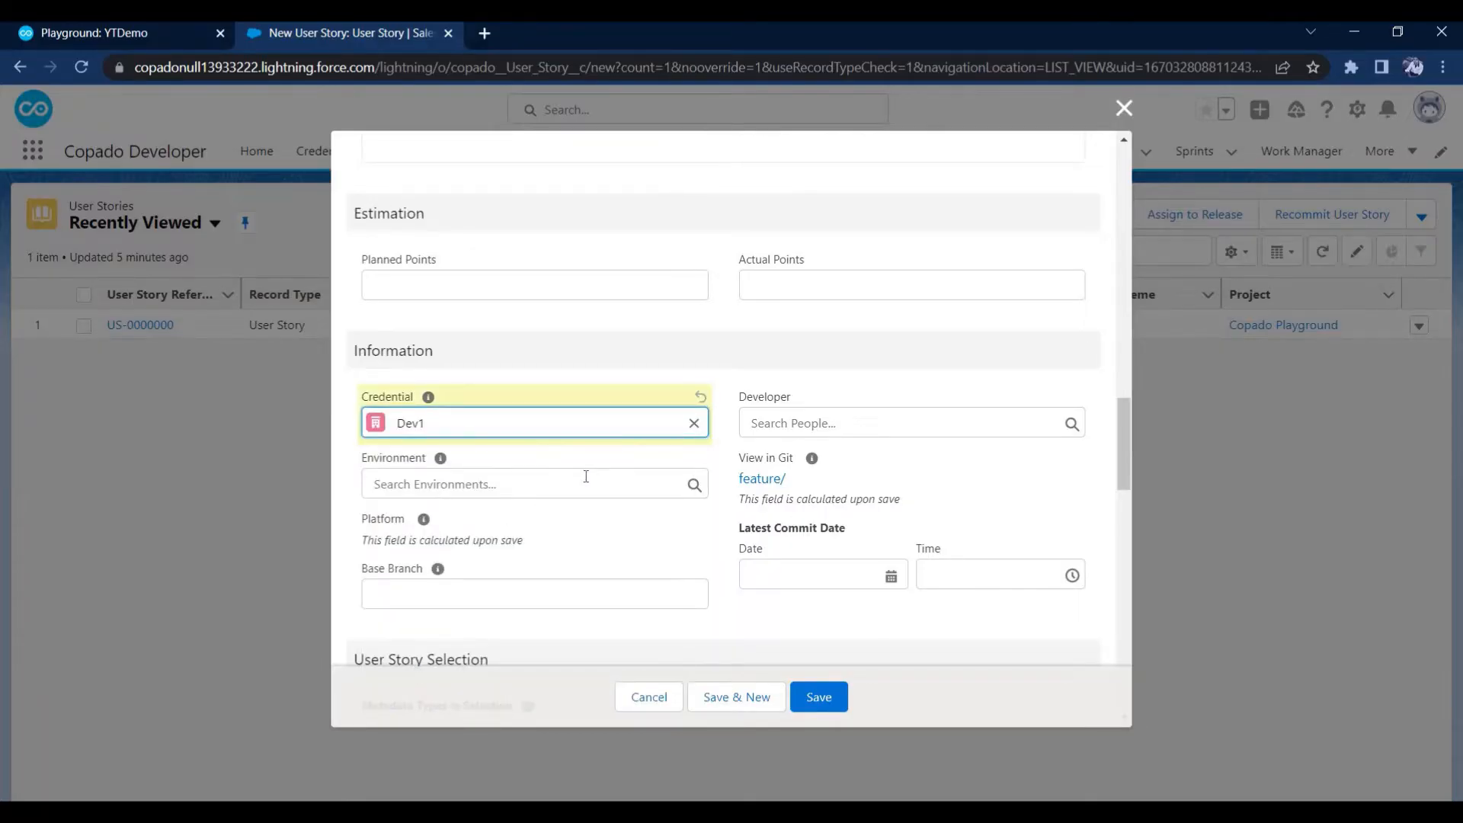
{"action": "left_click", "coordinate": [833, 693]}
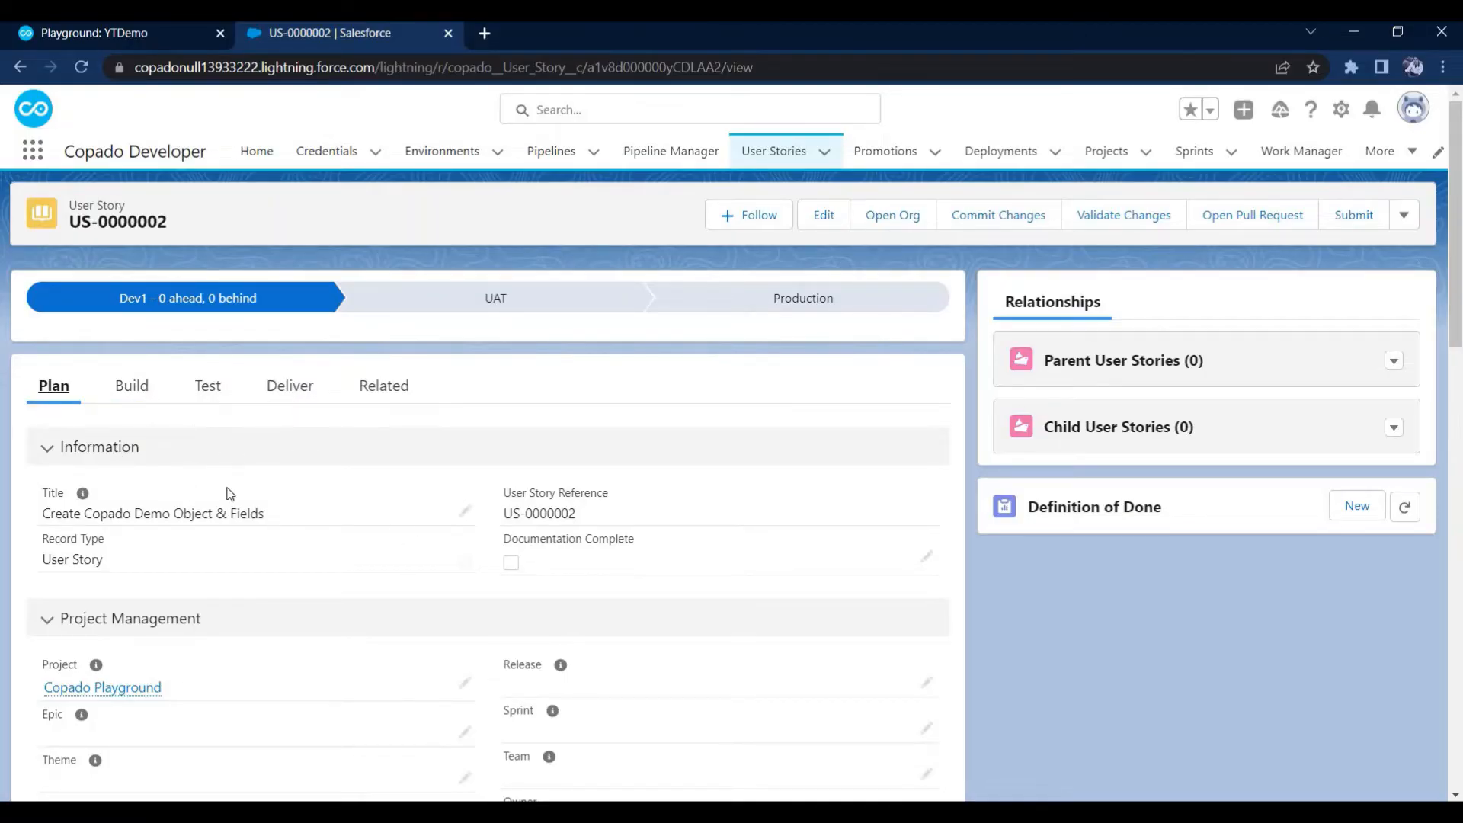
Open the Dev1 org through the user story's build credential and go to Object Manager in its setup
{"action": "left_click", "coordinate": [150, 399]}
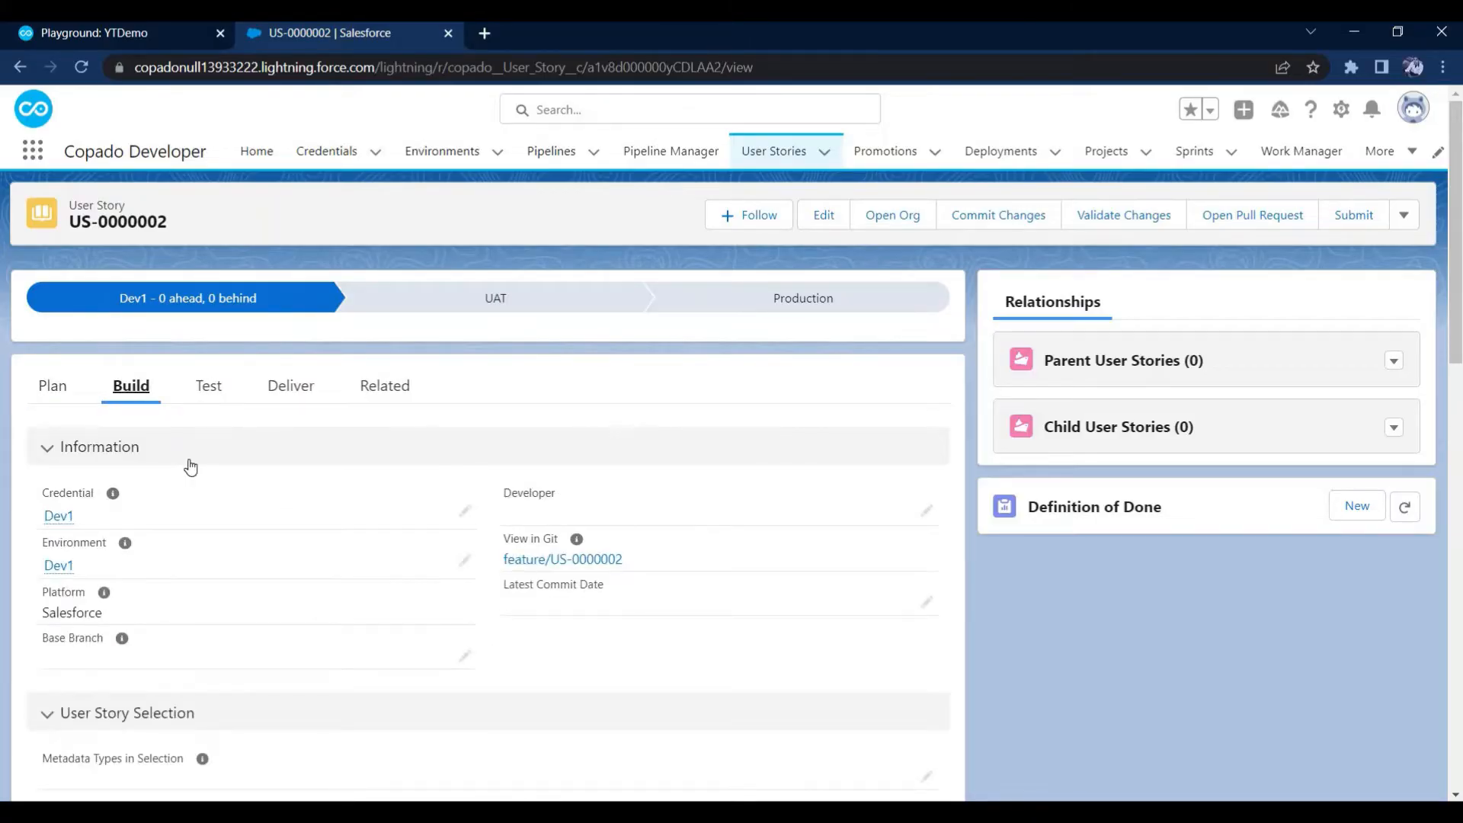
{"action": "left_click", "coordinate": [66, 518]}
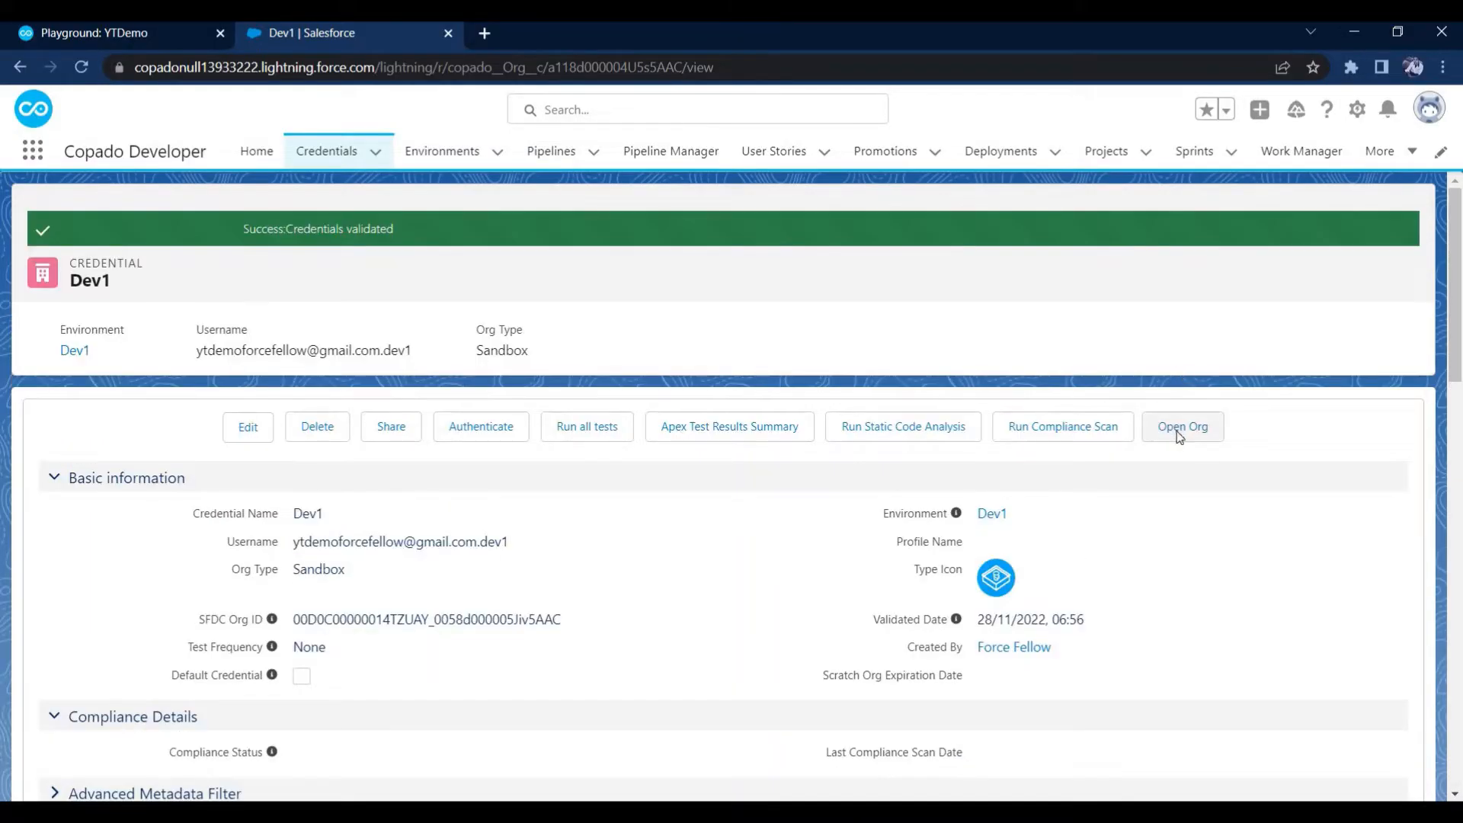
{"action": "left_click", "coordinate": [1179, 437]}
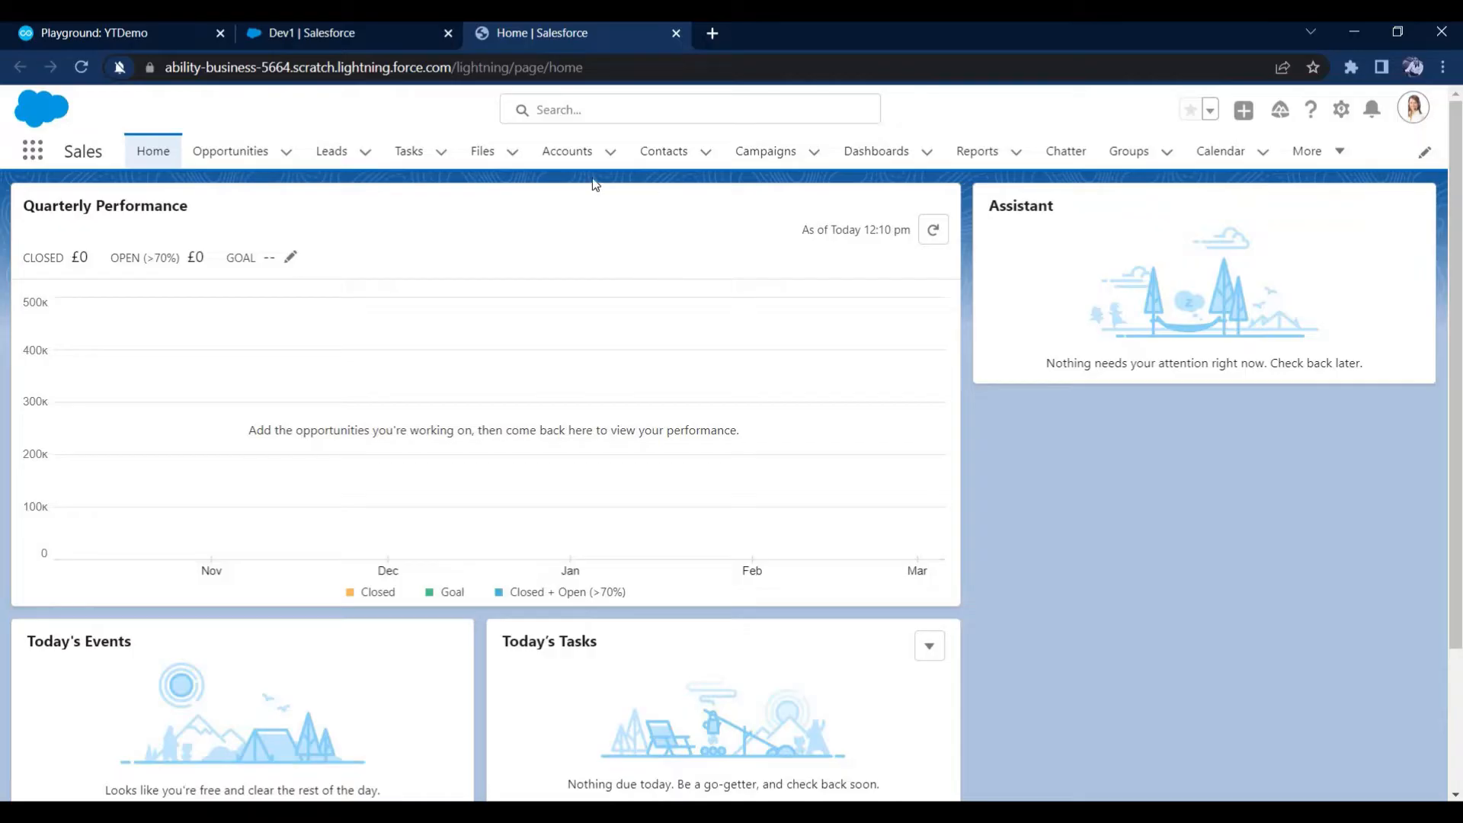
{"action": "left_click", "coordinate": [1341, 109]}
{"action": "left_click", "coordinate": [1253, 173]}
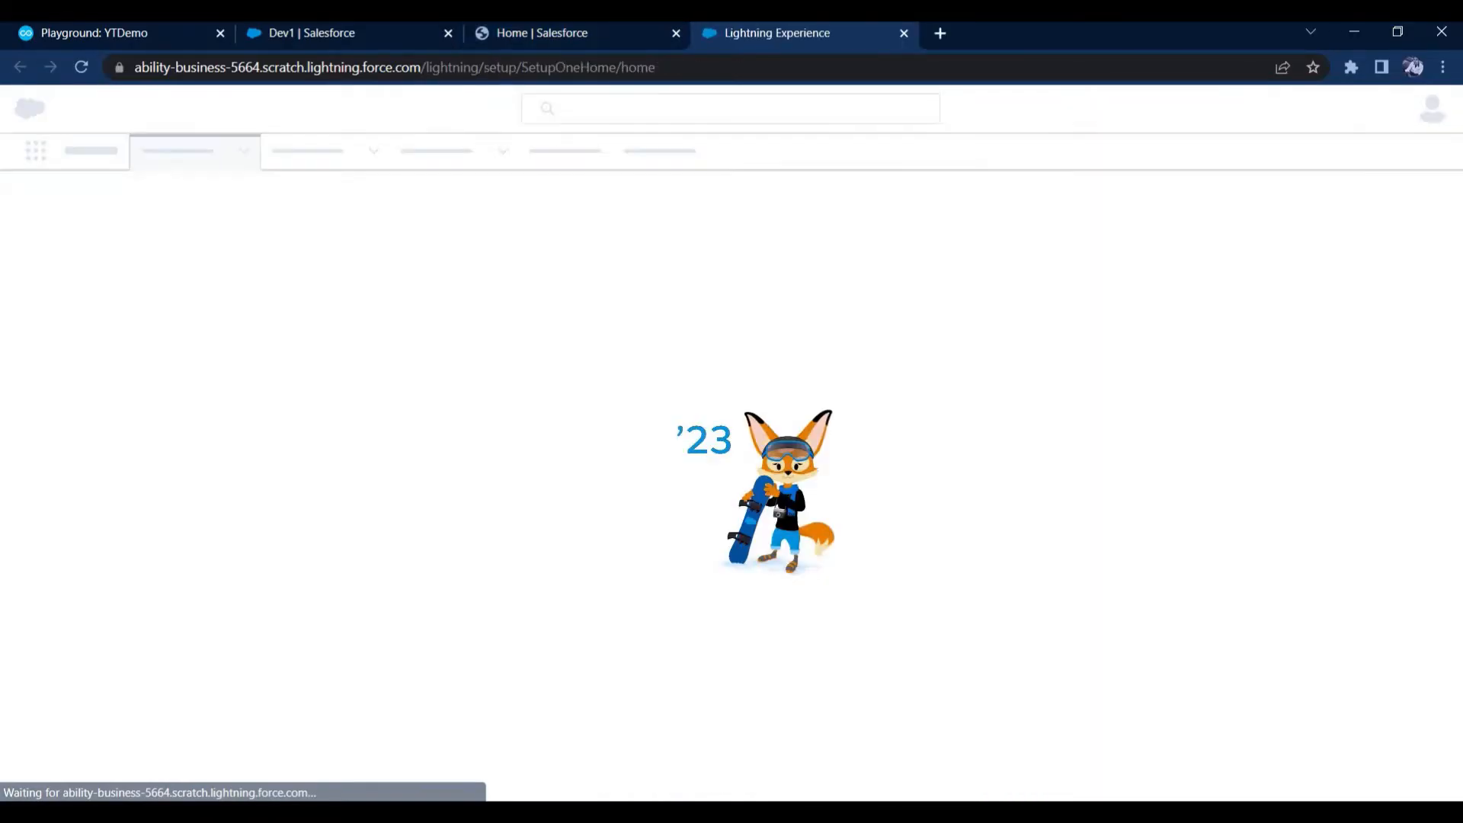
{"action": "left_click", "coordinate": [267, 161]}
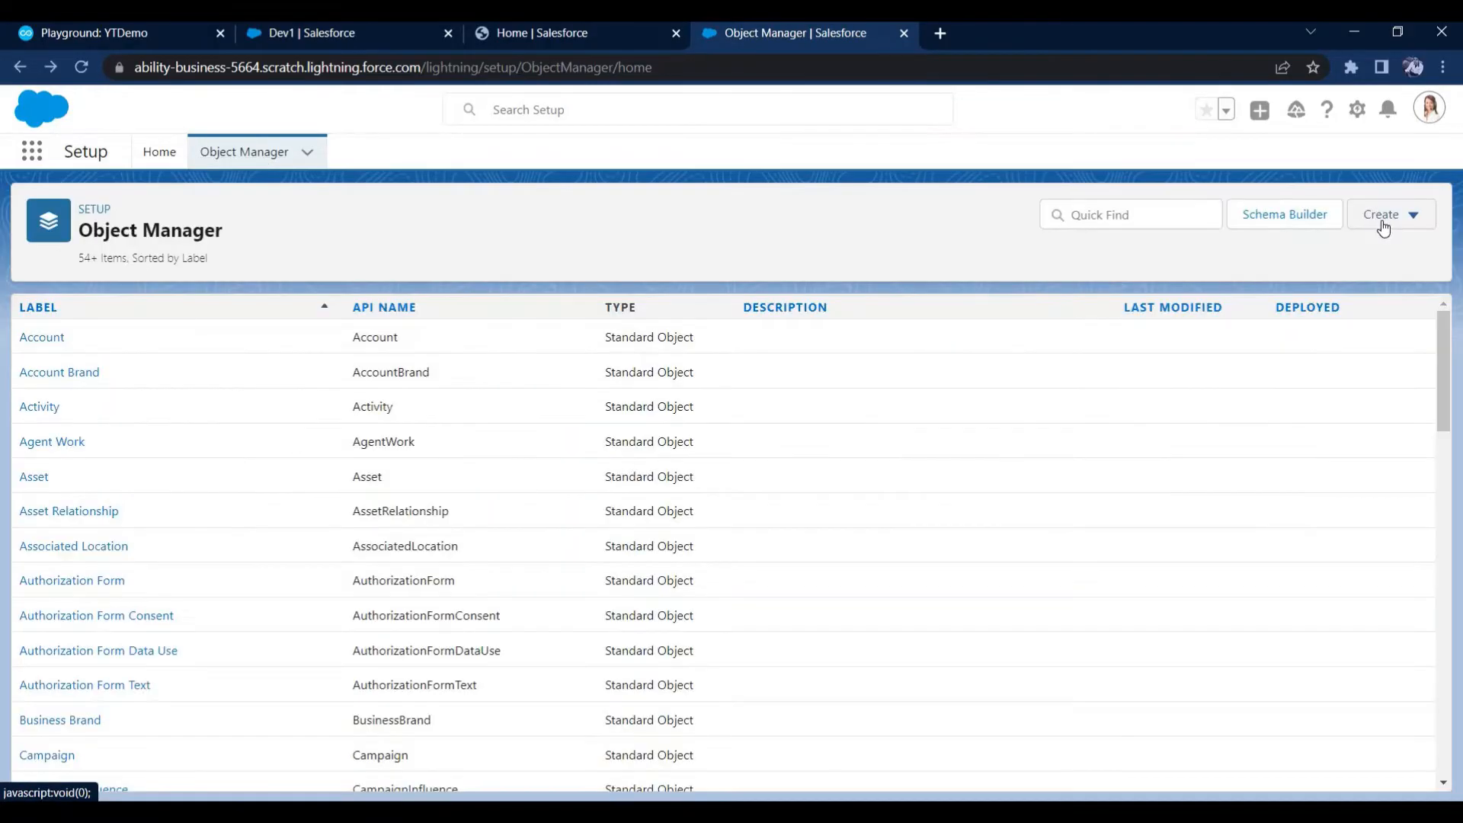
Start a new custom object and set its label to "Copado Demo"
{"action": "left_click", "coordinate": [1389, 214]}
{"action": "left_click", "coordinate": [1300, 270]}
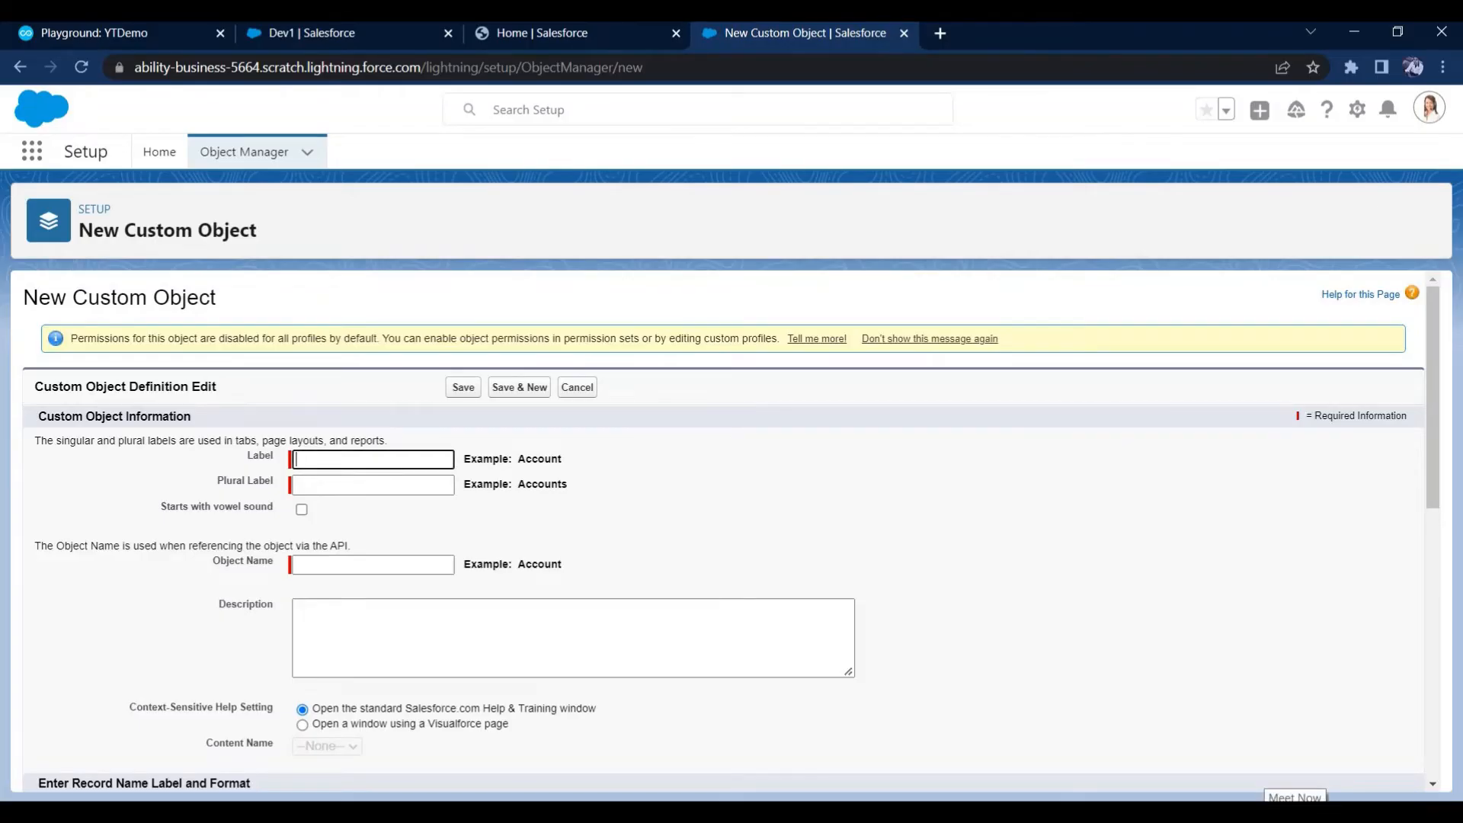
{"action": "type", "text": "Copado Demo"}
{"action": "key", "text": "Tab"}
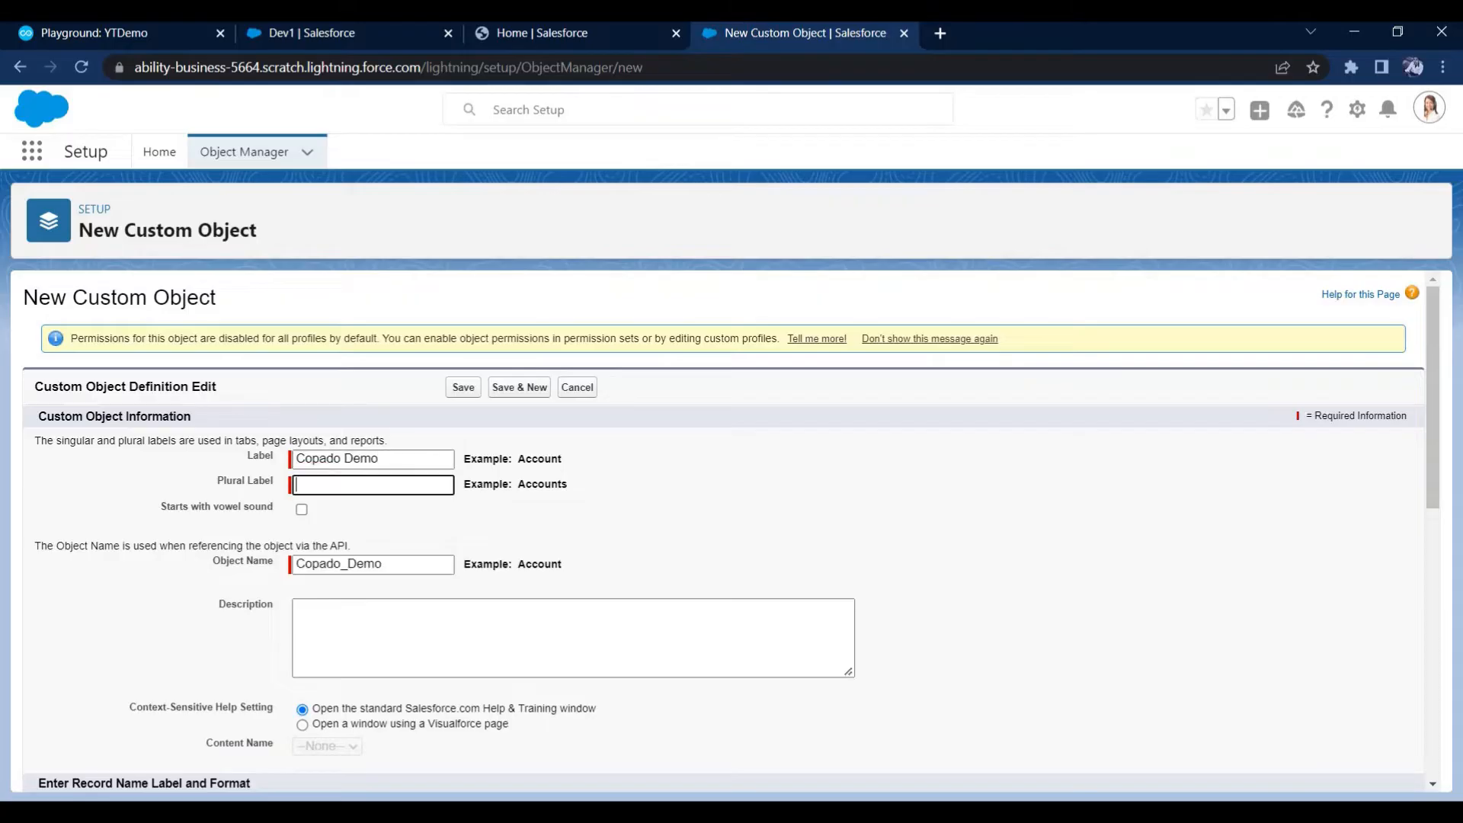
Copy the label "Copado Demo" into the plural label and save the custom object
{"action": "key", "text": "shift+Tab"}
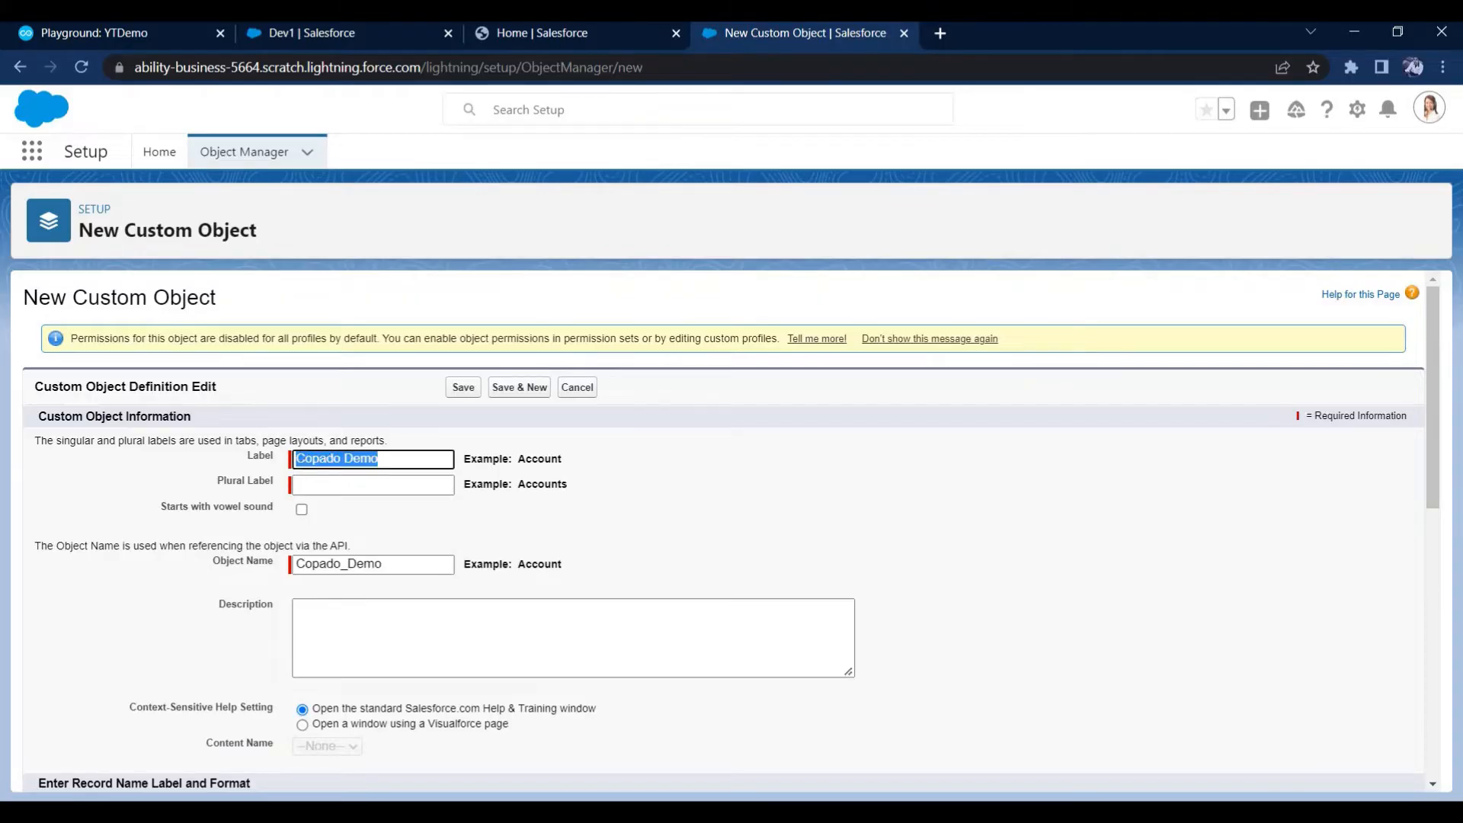
{"action": "key", "text": "ctrl+c"}
{"action": "key", "text": "Tab"}
{"action": "key", "text": "ctrl+v"}
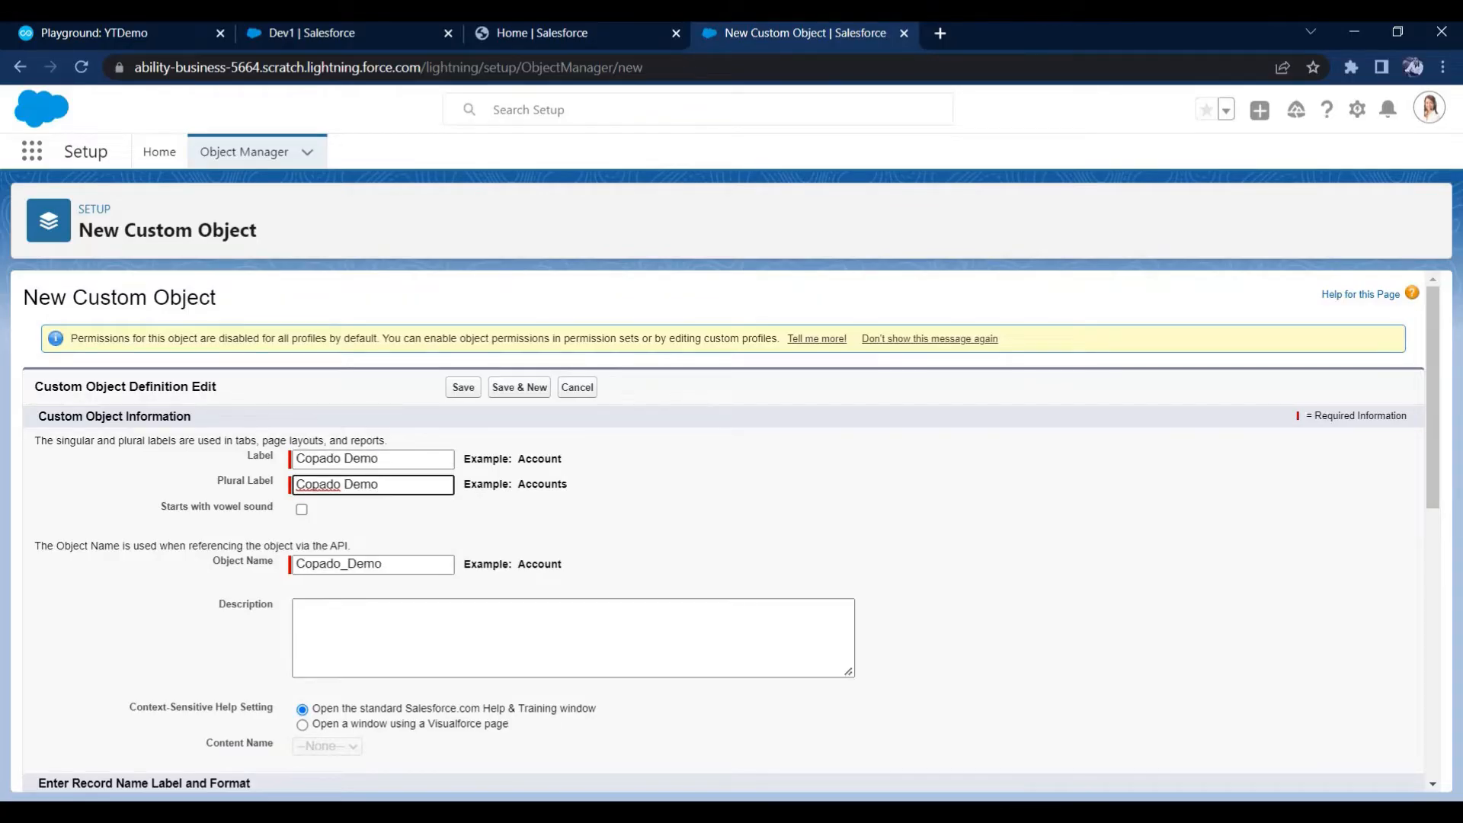
{"action": "scroll", "coordinate": [716, 534], "scroll_direction": "down", "scroll_amount": 10}
{"action": "left_click", "coordinate": [468, 765]}
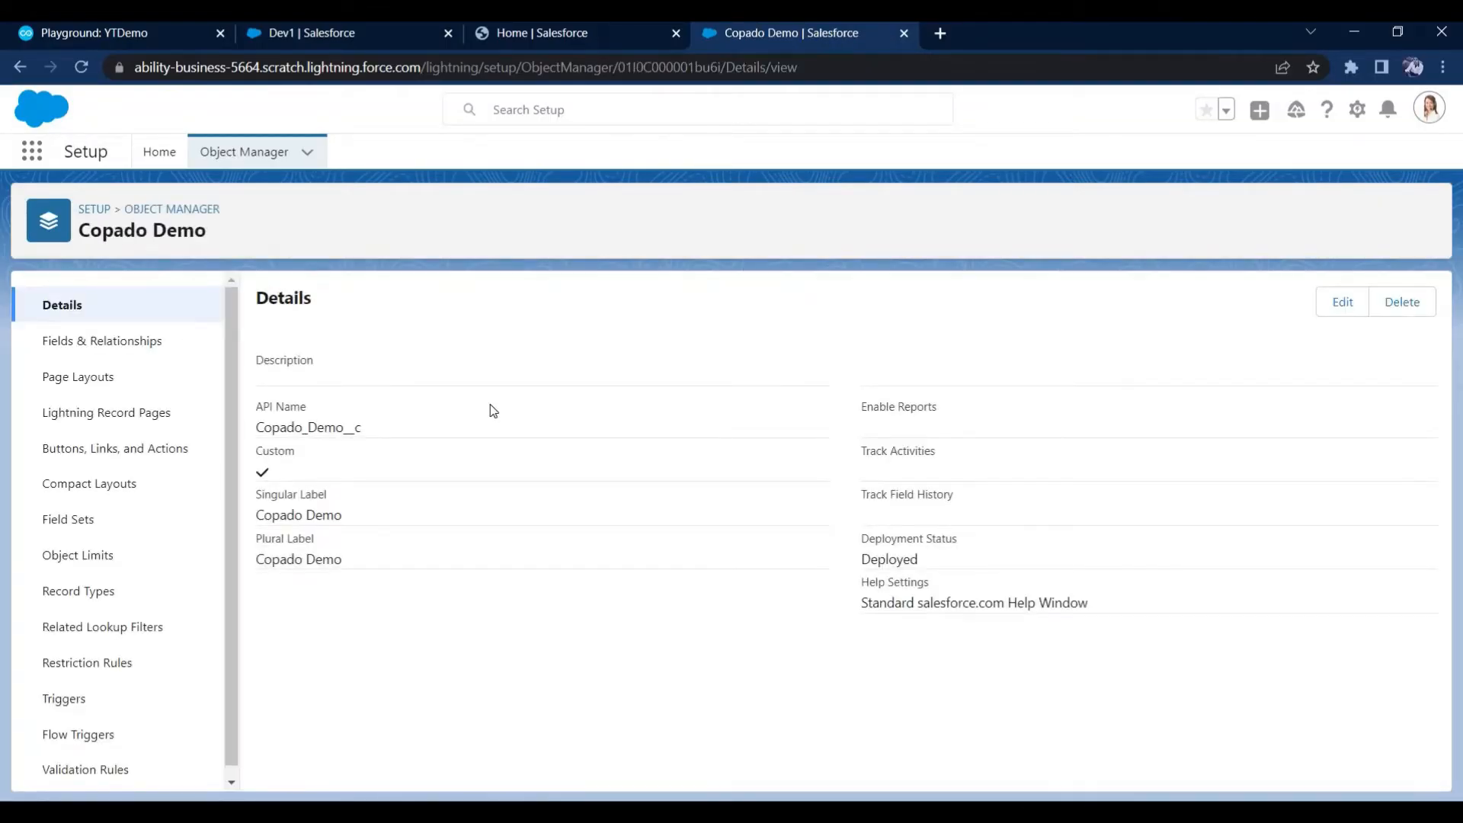
Start a new custom field of the Text Area type on the Copado Demo object
{"action": "left_click", "coordinate": [138, 348]}
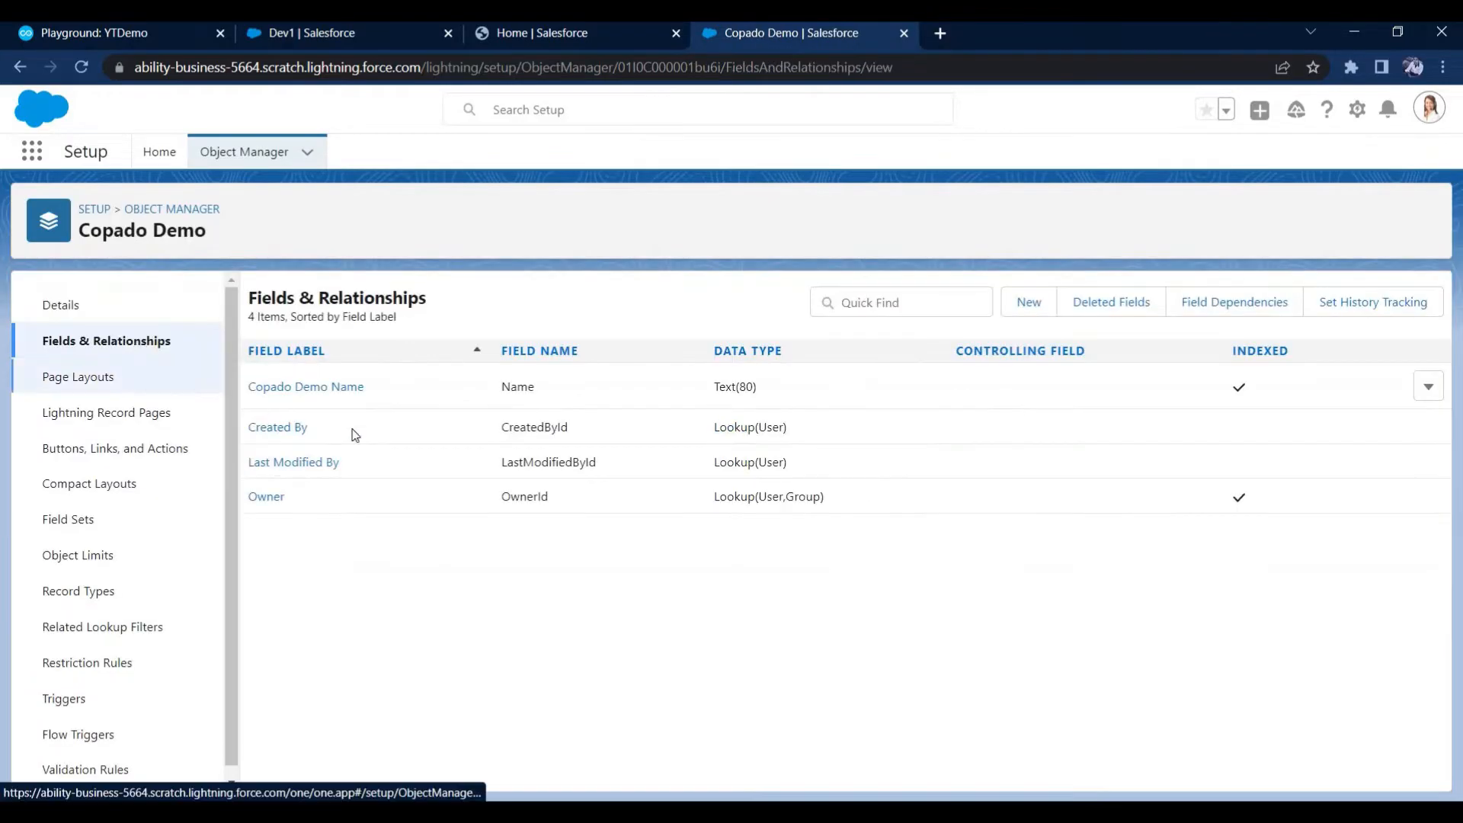
{"action": "left_click", "coordinate": [1030, 319]}
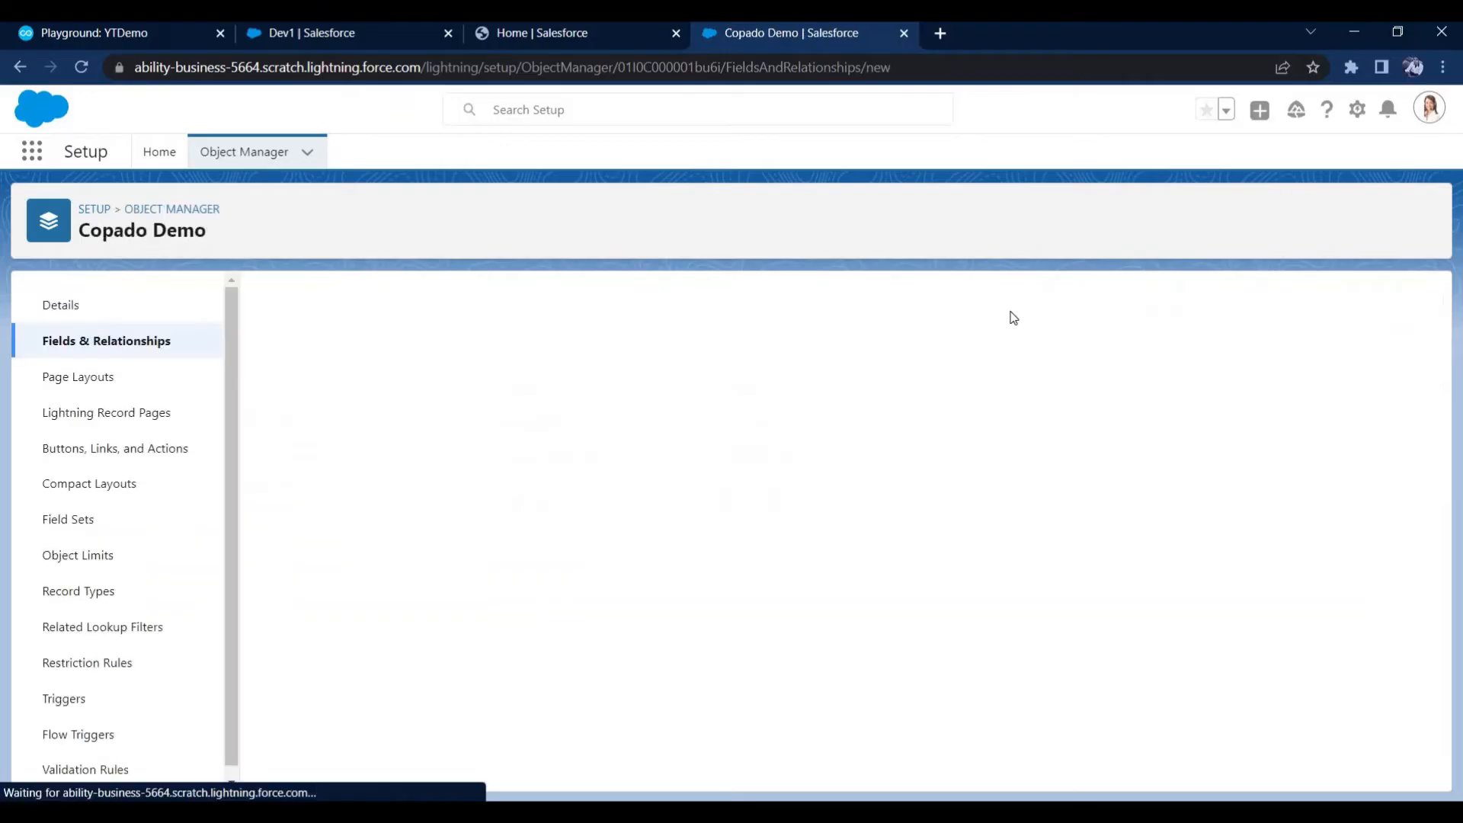
{"action": "scroll", "coordinate": [509, 532], "scroll_direction": "down", "scroll_amount": 9}
{"action": "left_click", "coordinate": [296, 595]}
{"action": "left_click", "coordinate": [1353, 771]}
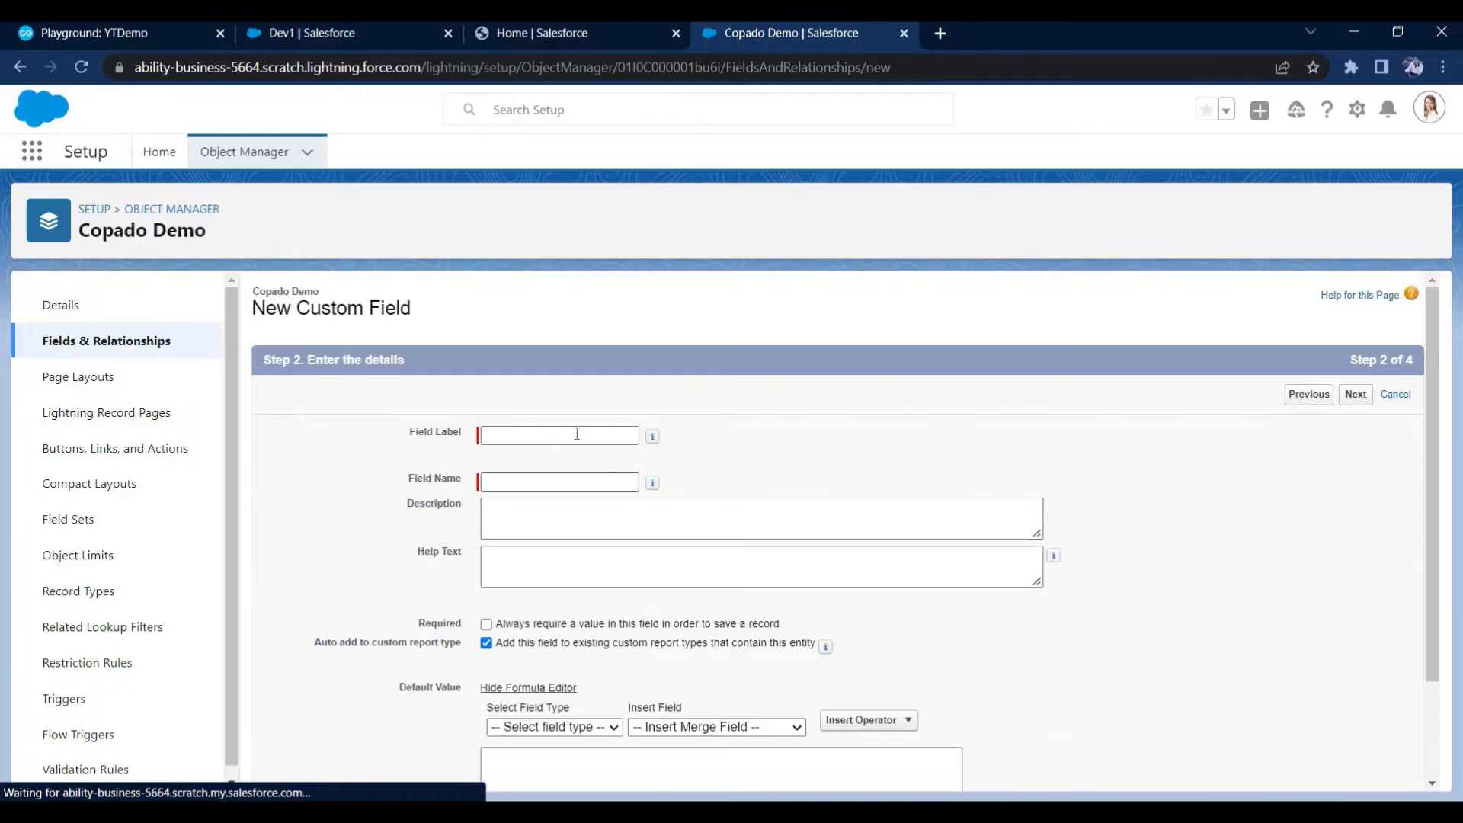
Label the field "Description", keep the default field-level security, and finish creating it
{"action": "type", "text": "Descrit"}
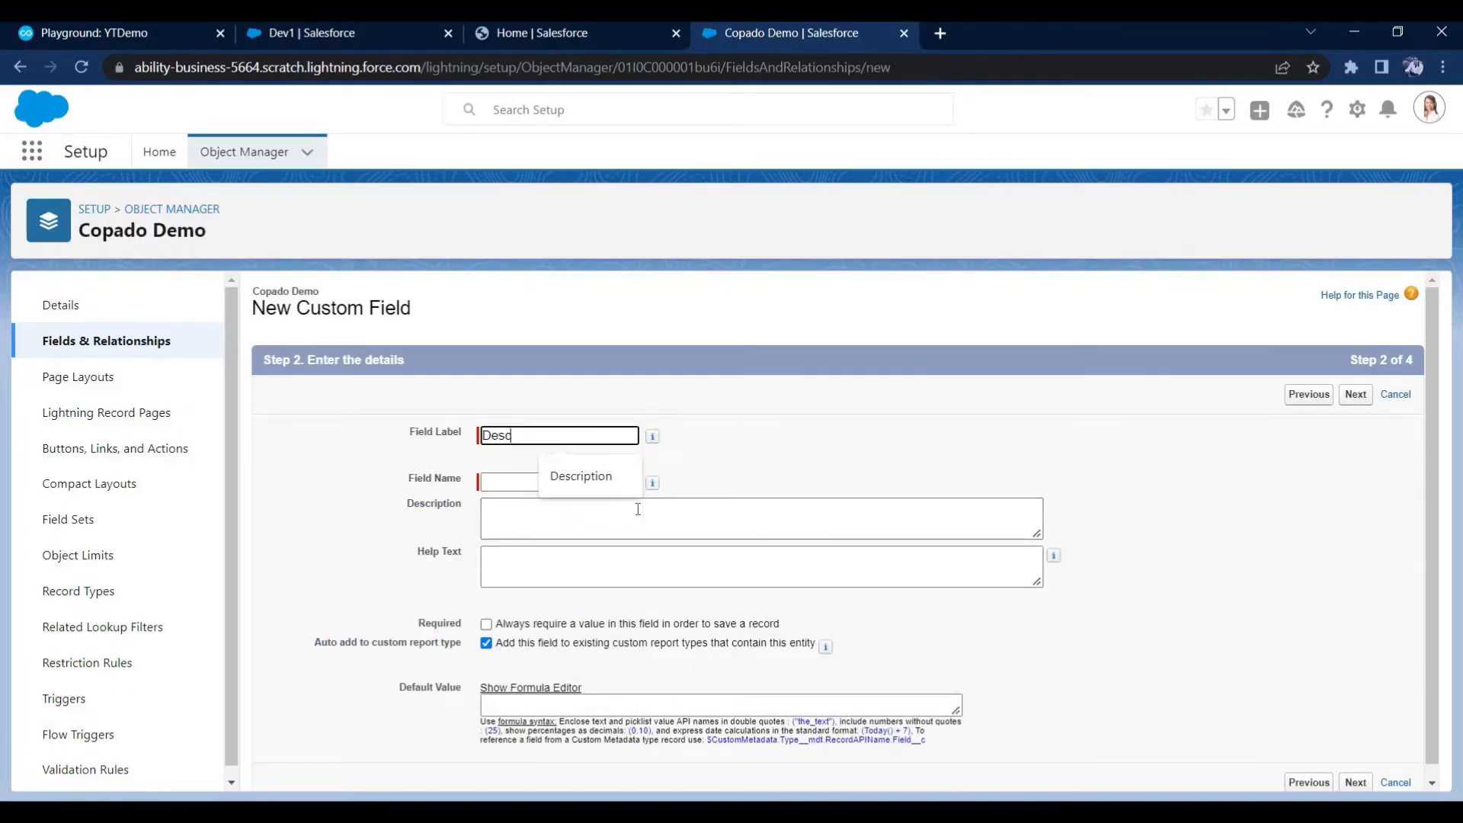
{"action": "key", "text": "BackSpace"}
{"action": "type", "text": "ption"}
{"action": "key", "text": "Tab"}
{"action": "left_click", "coordinate": [638, 509]}
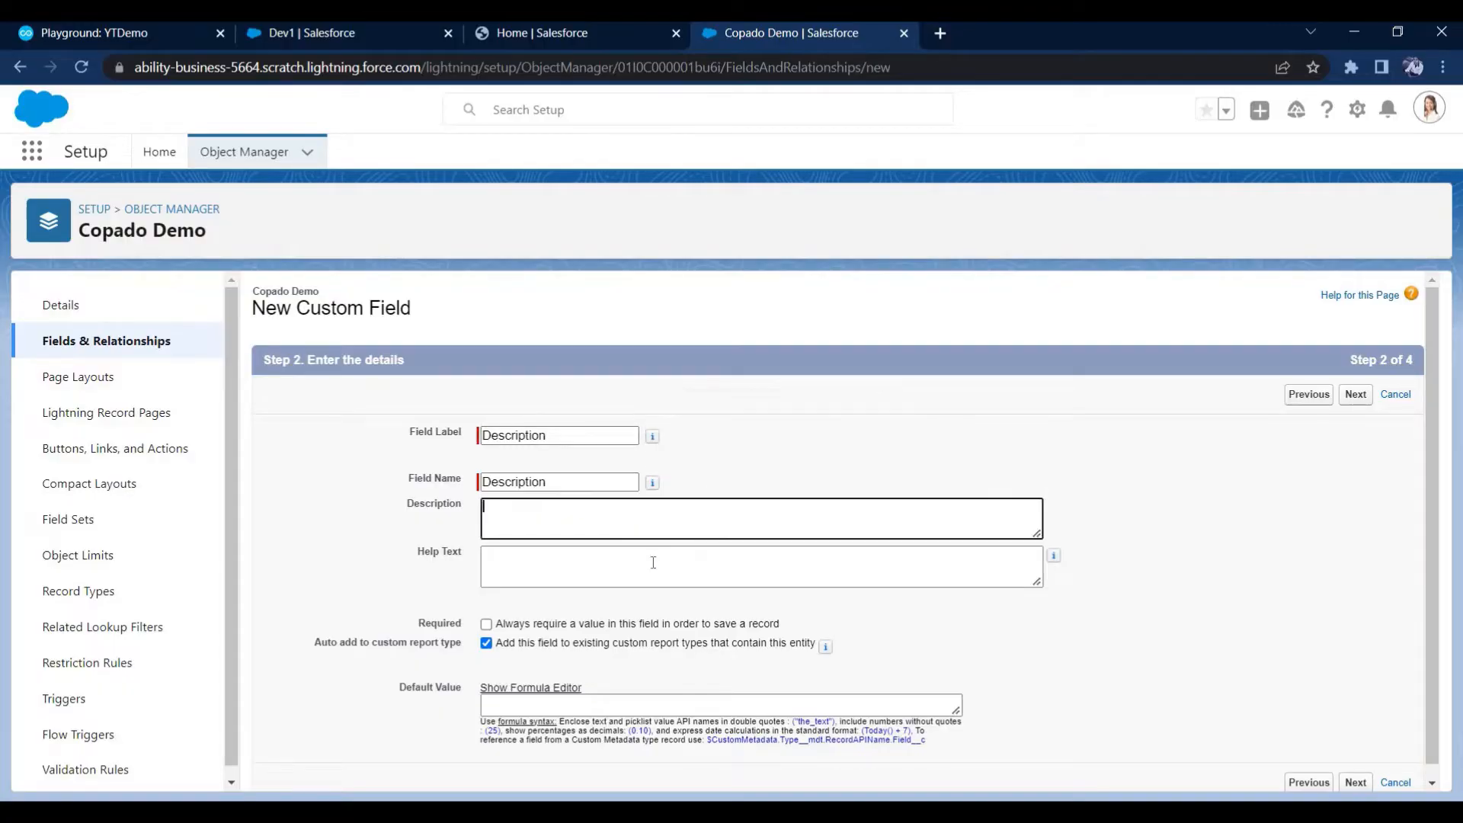
{"action": "scroll", "coordinate": [642, 579], "scroll_direction": "down", "scroll_amount": 1}
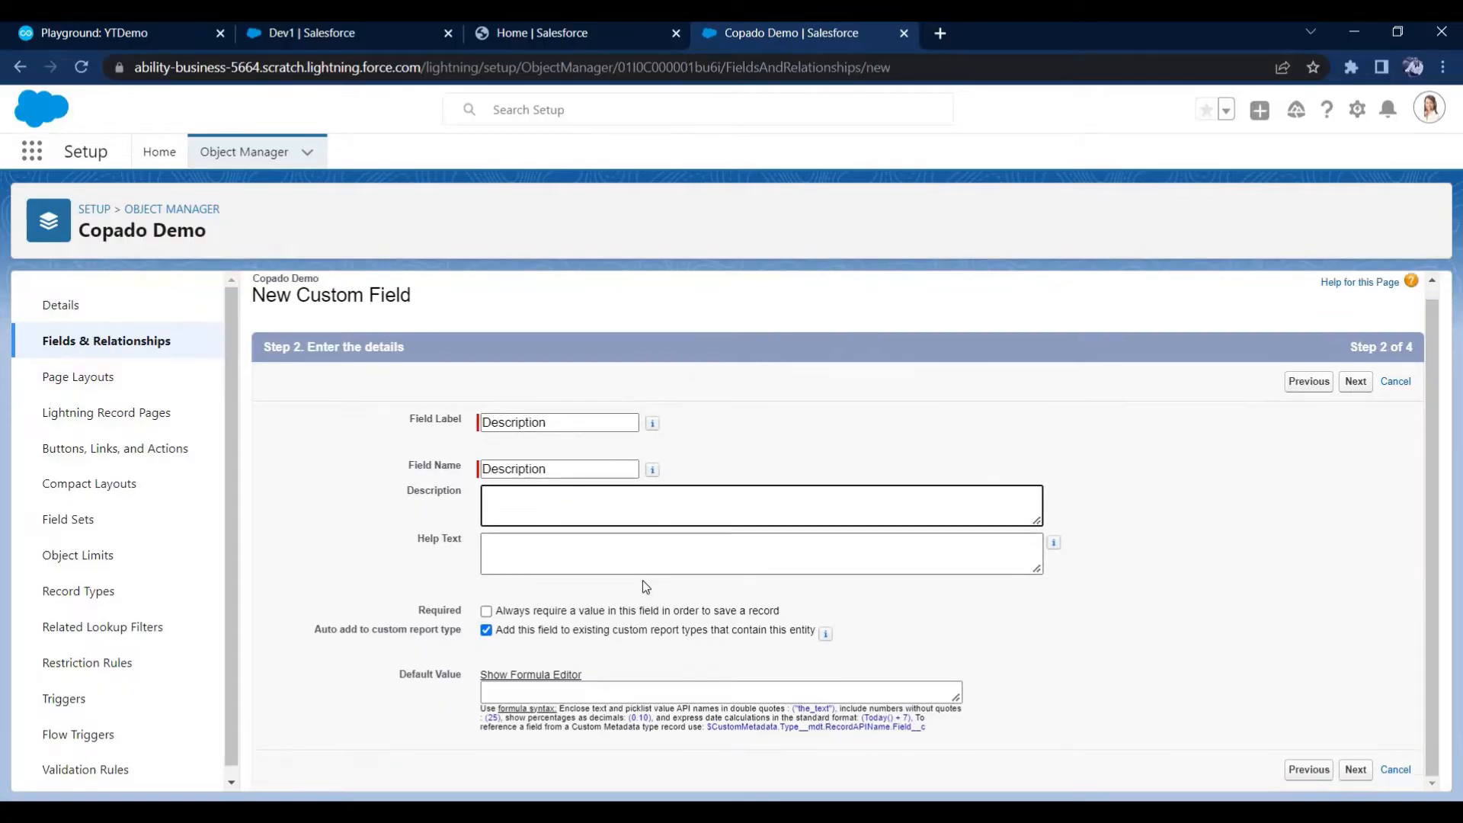
{"action": "left_click", "coordinate": [1356, 769]}
{"action": "scroll", "coordinate": [1332, 743], "scroll_direction": "down", "scroll_amount": 3}
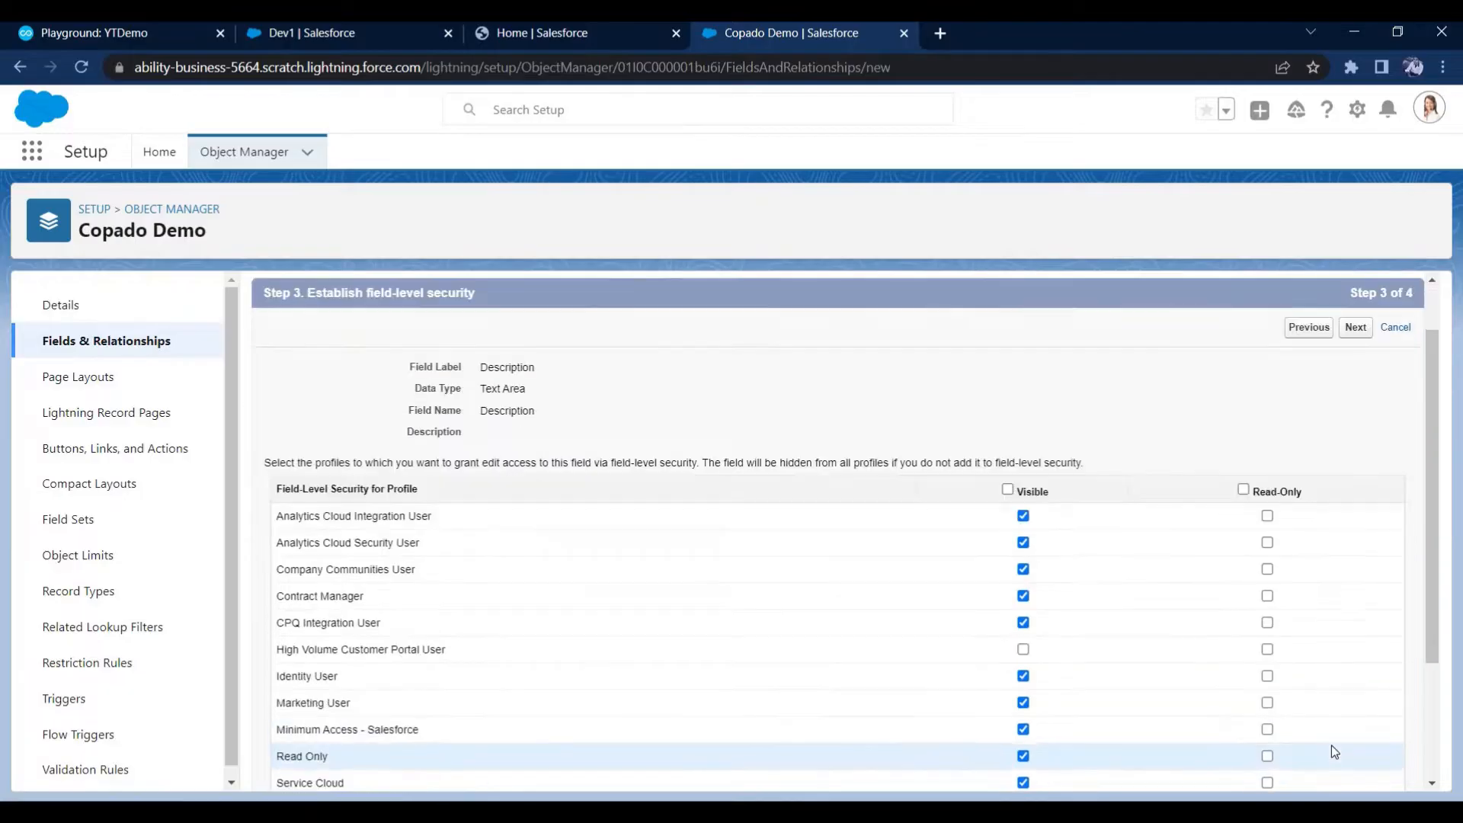
{"action": "left_click", "coordinate": [1360, 771]}
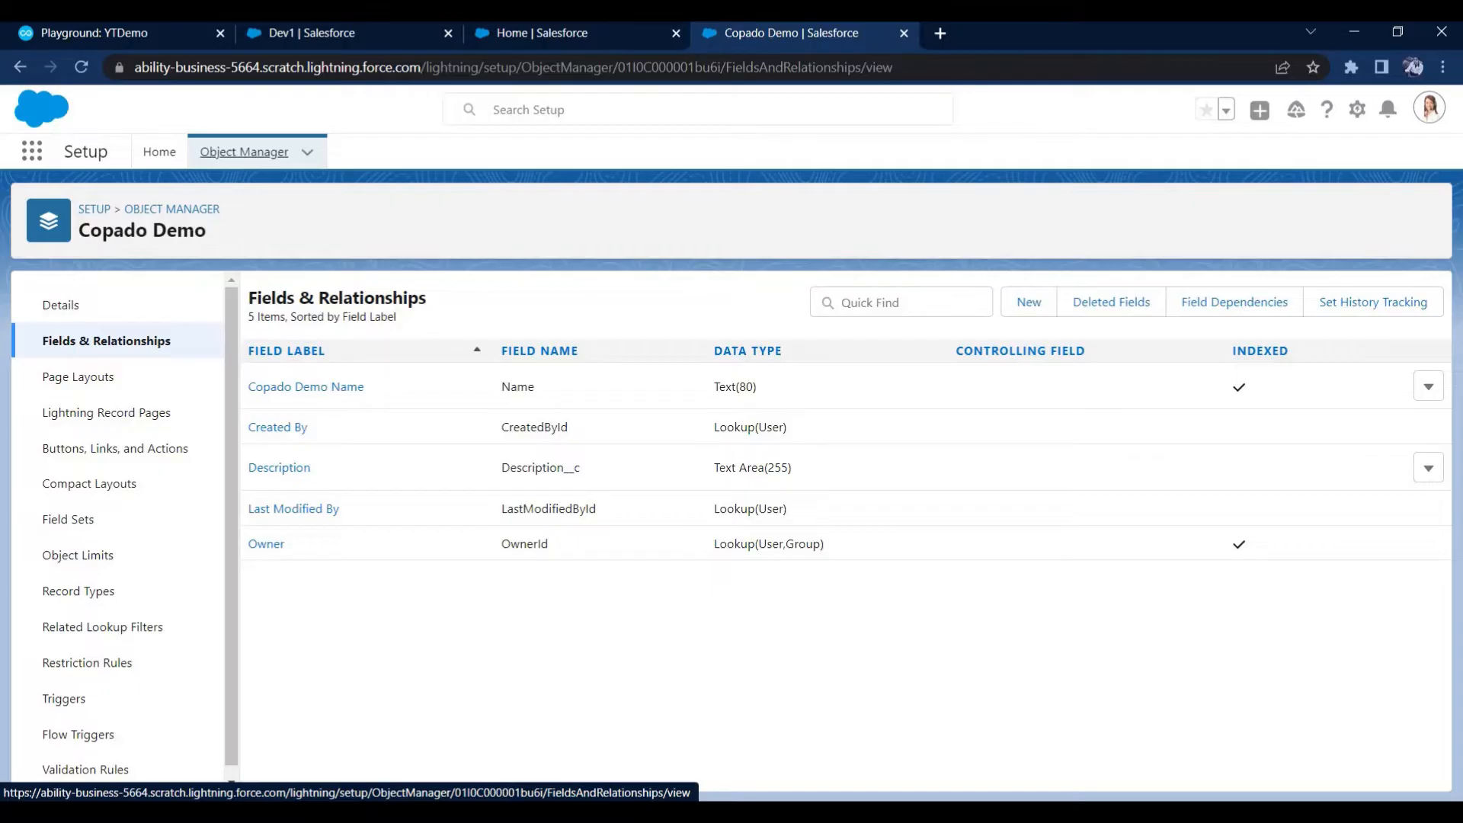
Return to the "Create Copado Demo Object & Fields" user story in Copado and open its commit page
{"action": "left_click", "coordinate": [416, 32]}
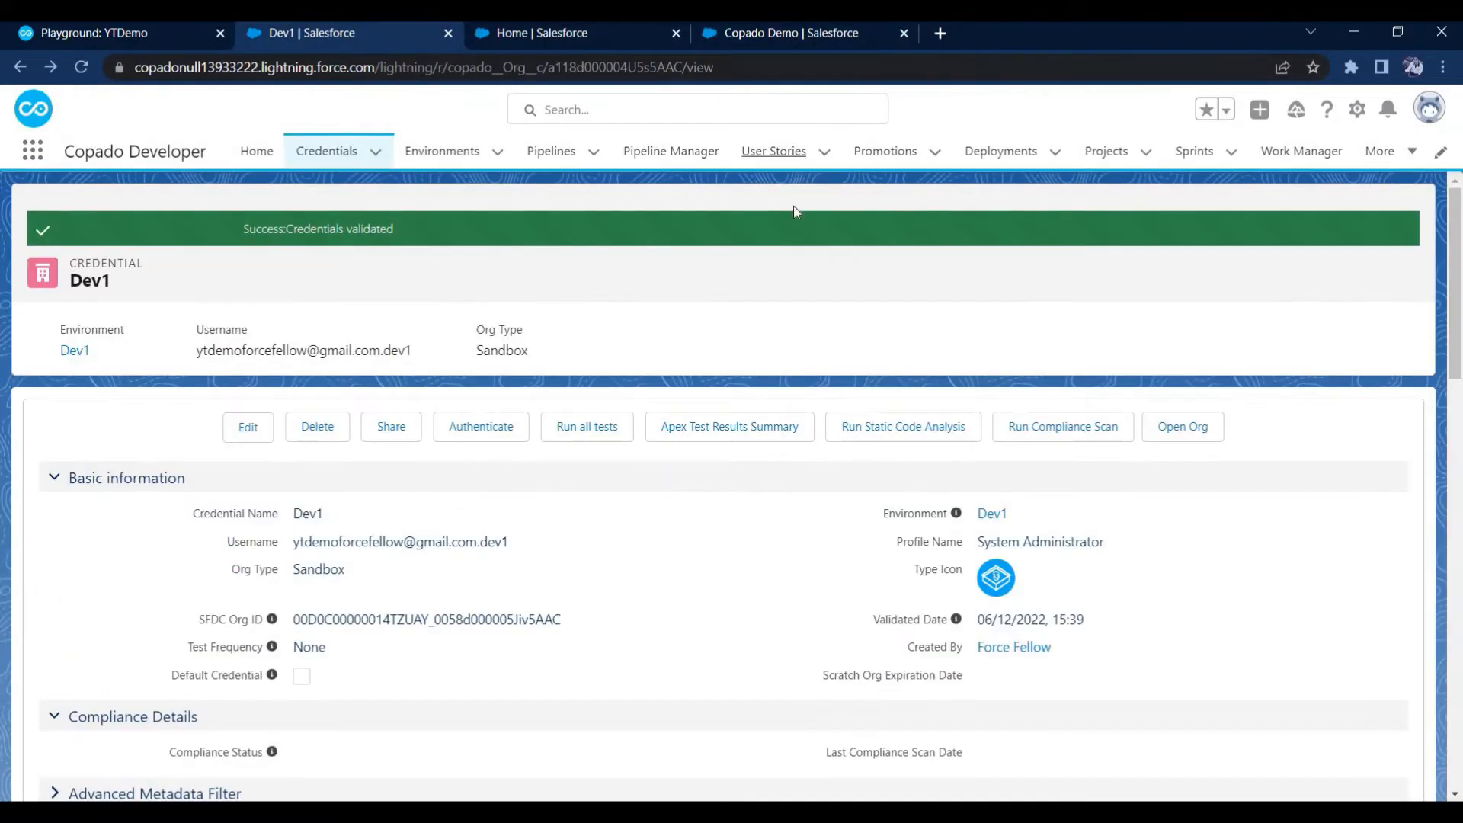
{"action": "left_click", "coordinate": [780, 145]}
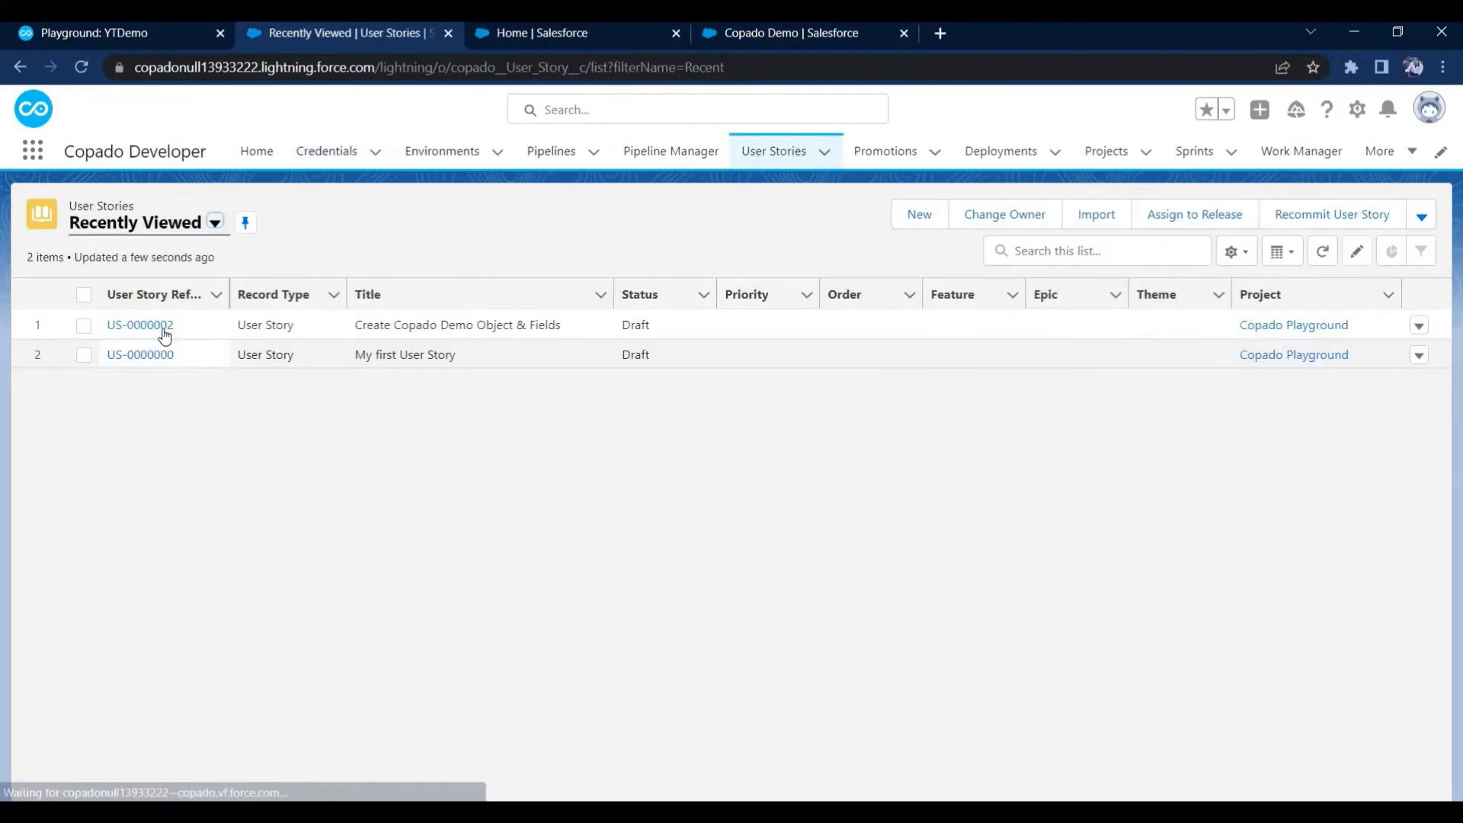
{"action": "left_click", "coordinate": [163, 327]}
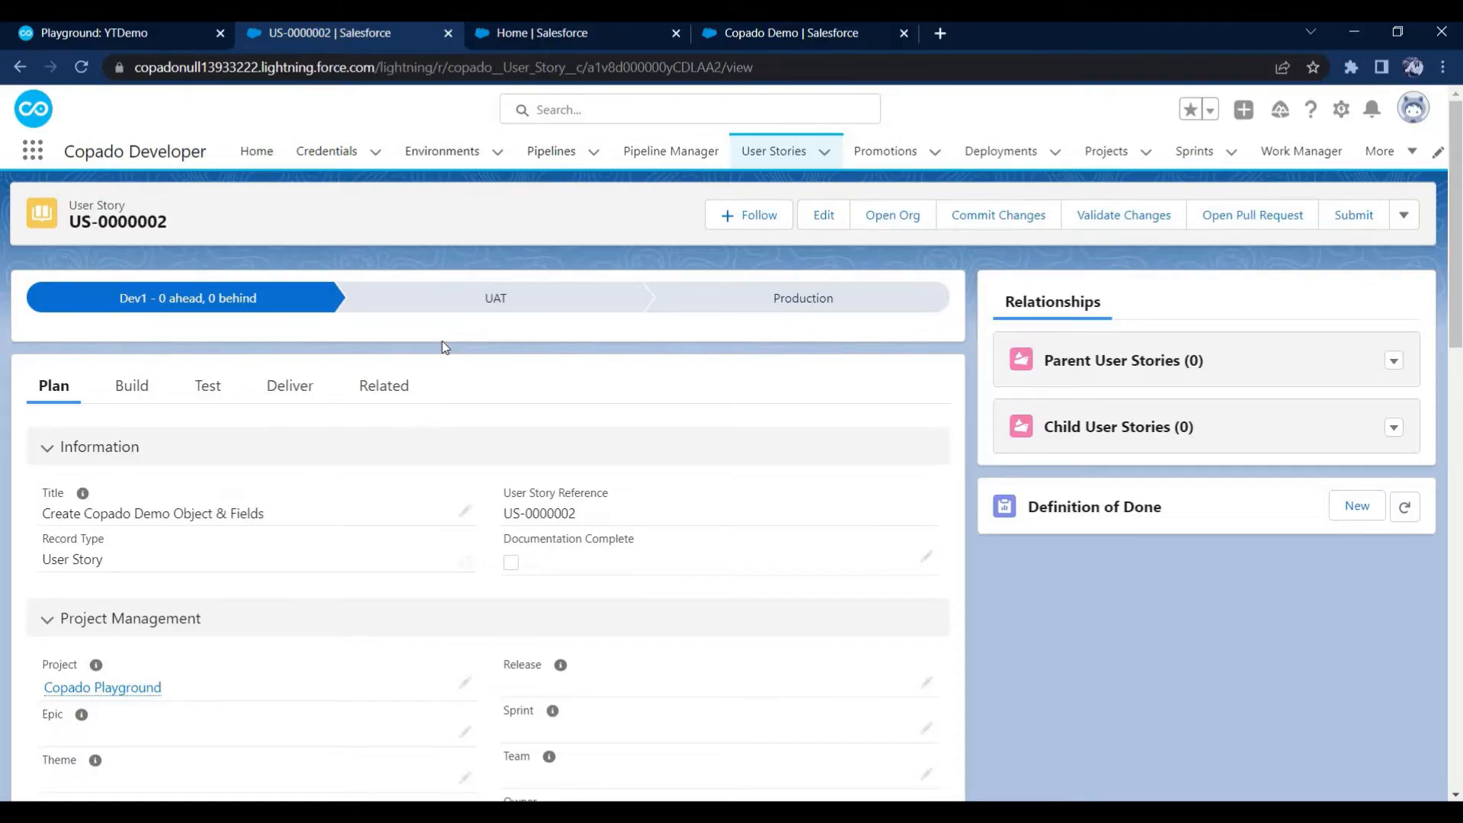
{"action": "left_click", "coordinate": [996, 221]}
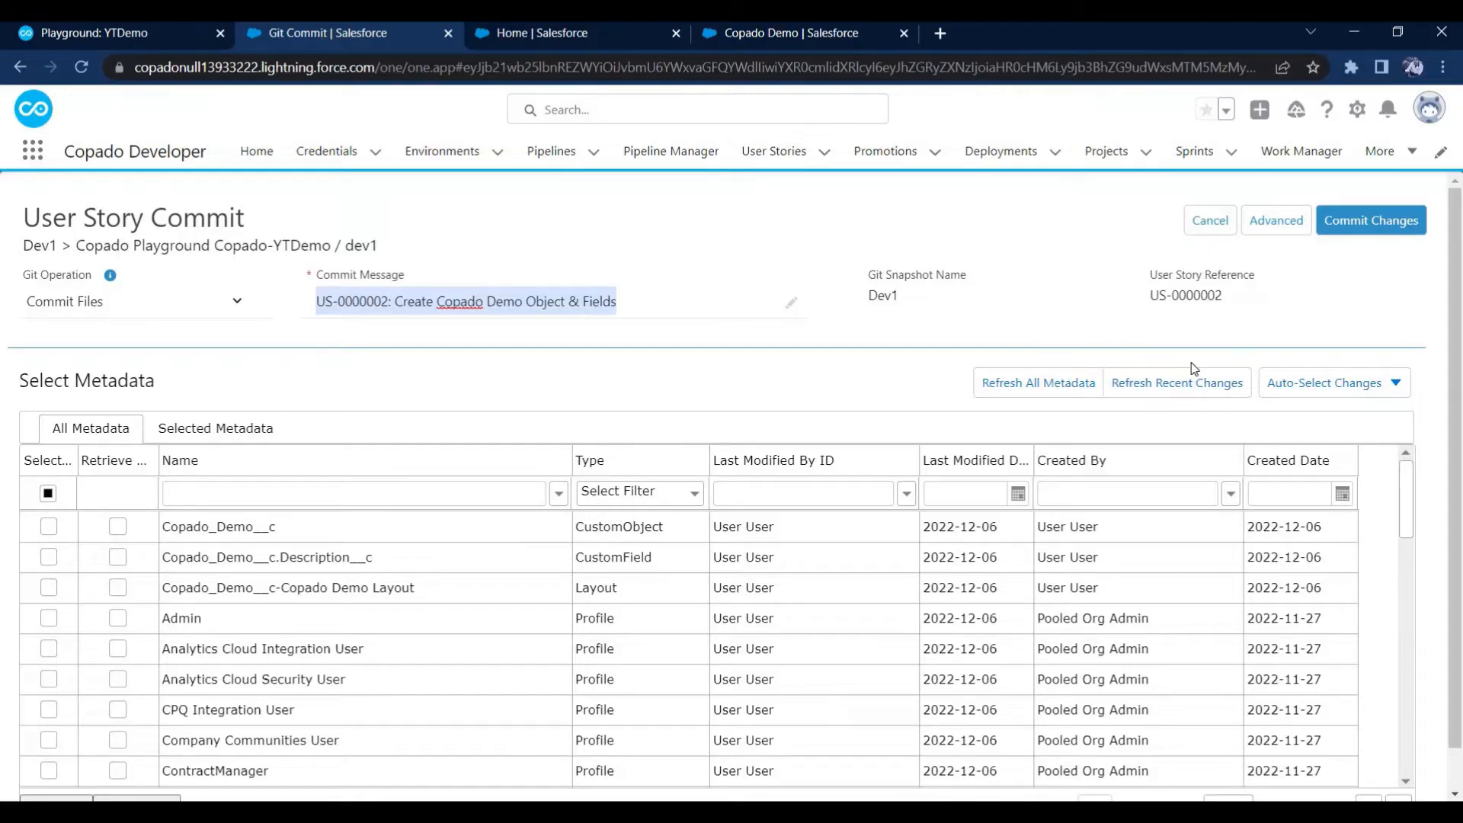
Examine the commit page's last metadata refresh time and the name and type filters of the metadata list
{"action": "left_click", "coordinate": [1090, 319]}
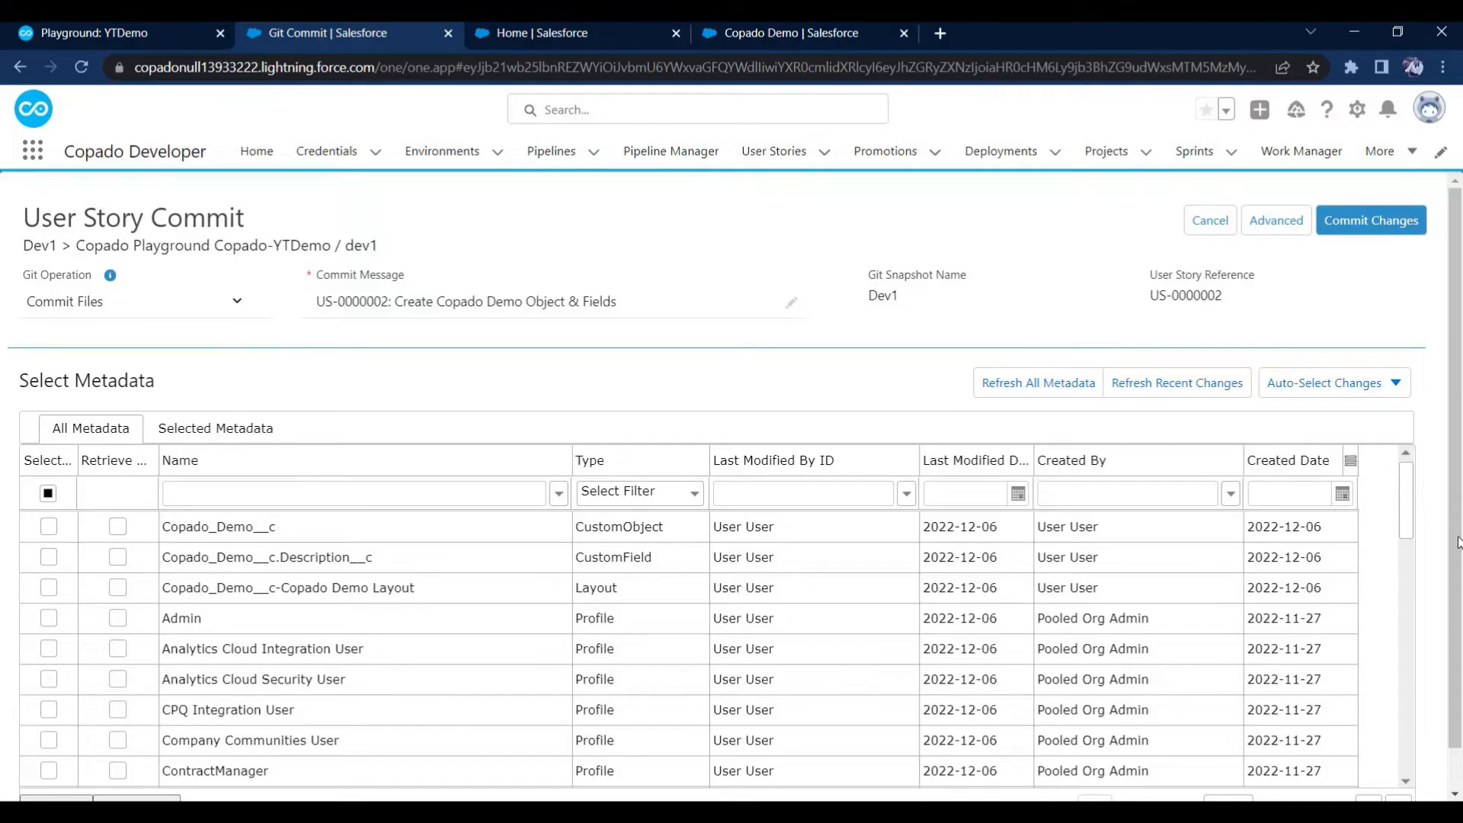
{"action": "scroll", "coordinate": [1445, 588], "scroll_direction": "down", "scroll_amount": 1}
{"action": "left_click_drag", "start_coordinate": [1295, 795], "coordinate": [1411, 796]}
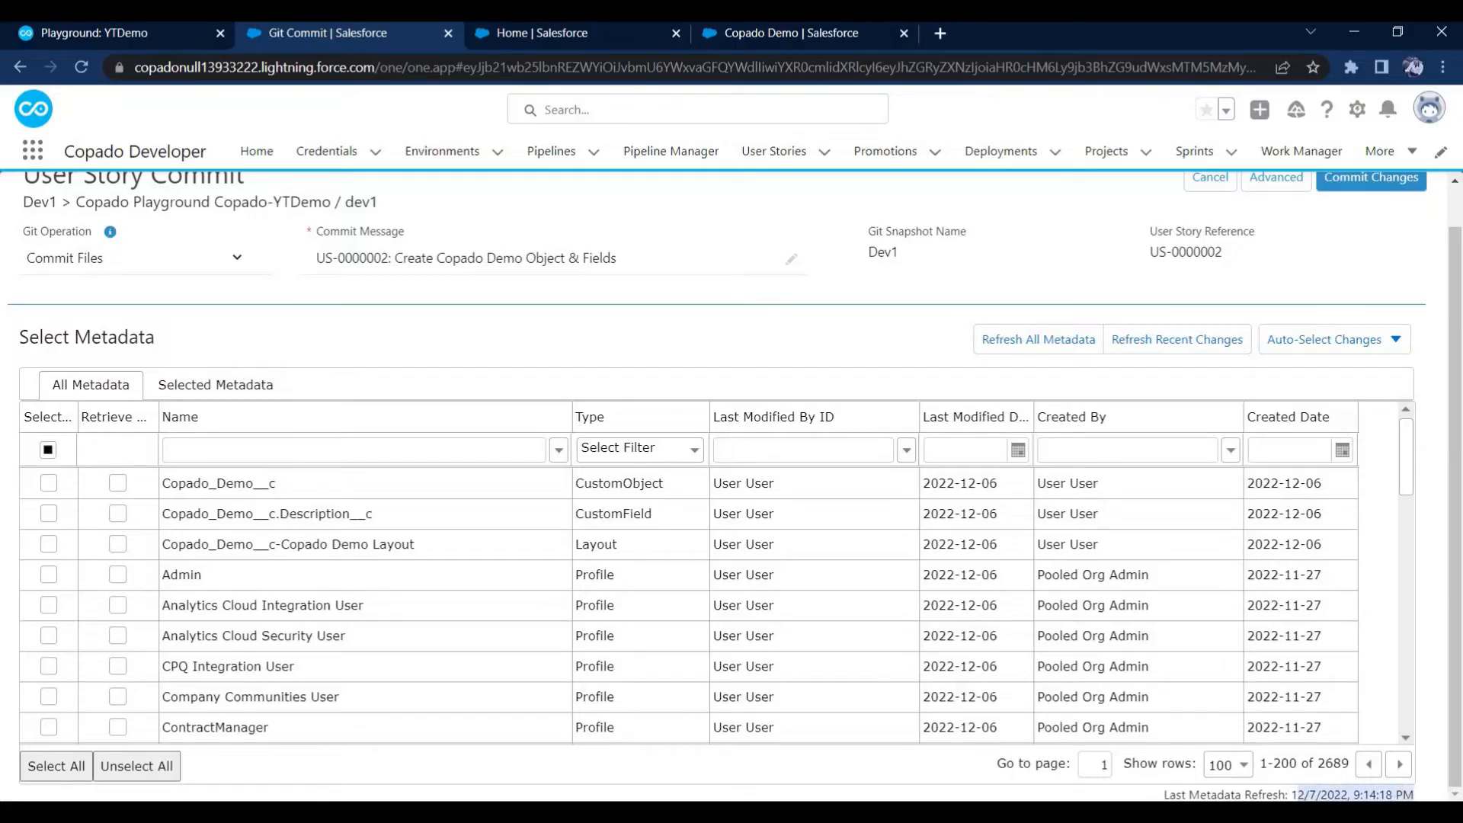
{"action": "left_click", "coordinate": [866, 333]}
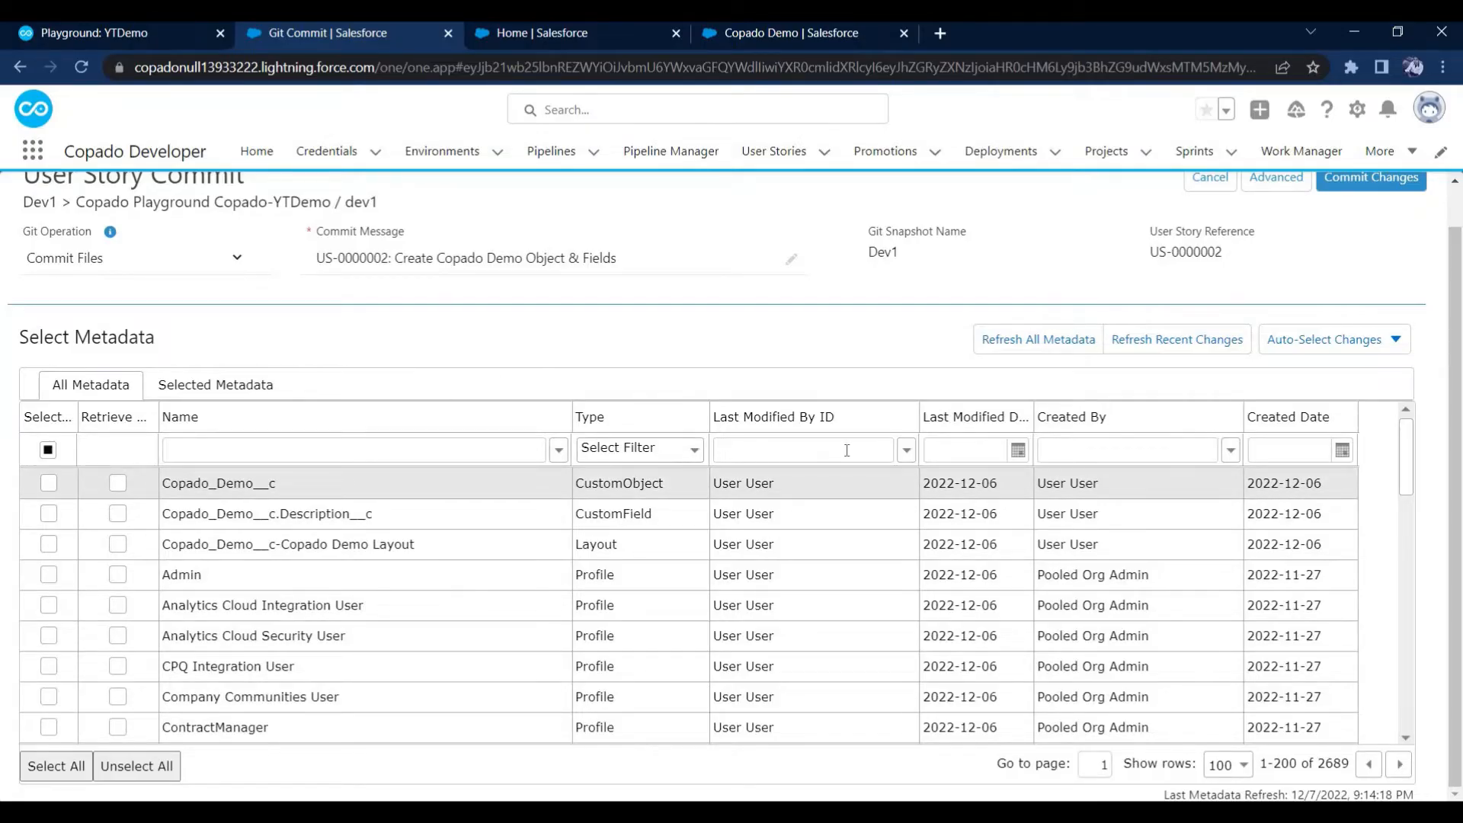
{"action": "left_click", "coordinate": [437, 449]}
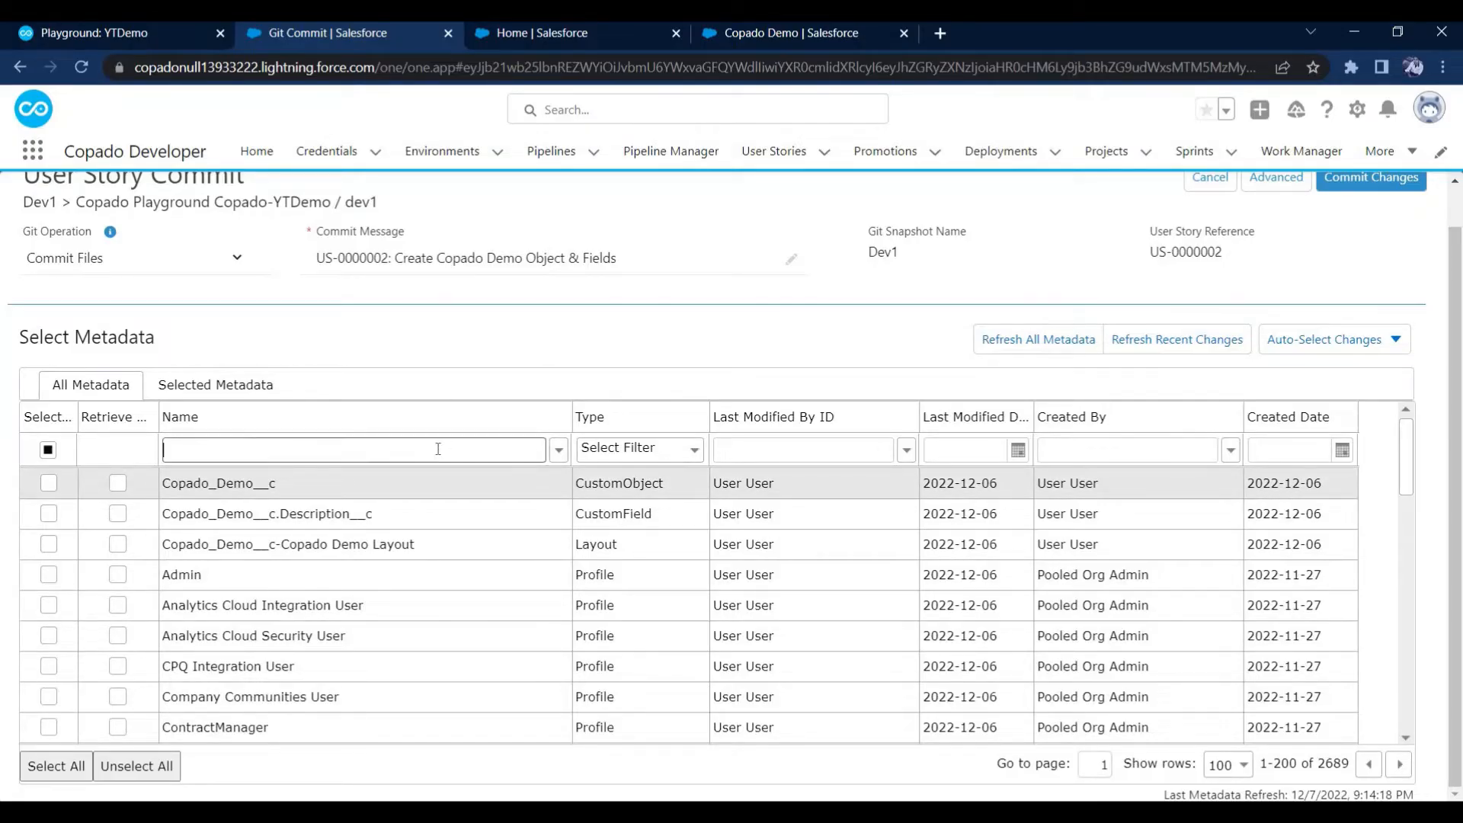
{"action": "left_click", "coordinate": [619, 447]}
{"action": "left_click", "coordinate": [705, 387]}
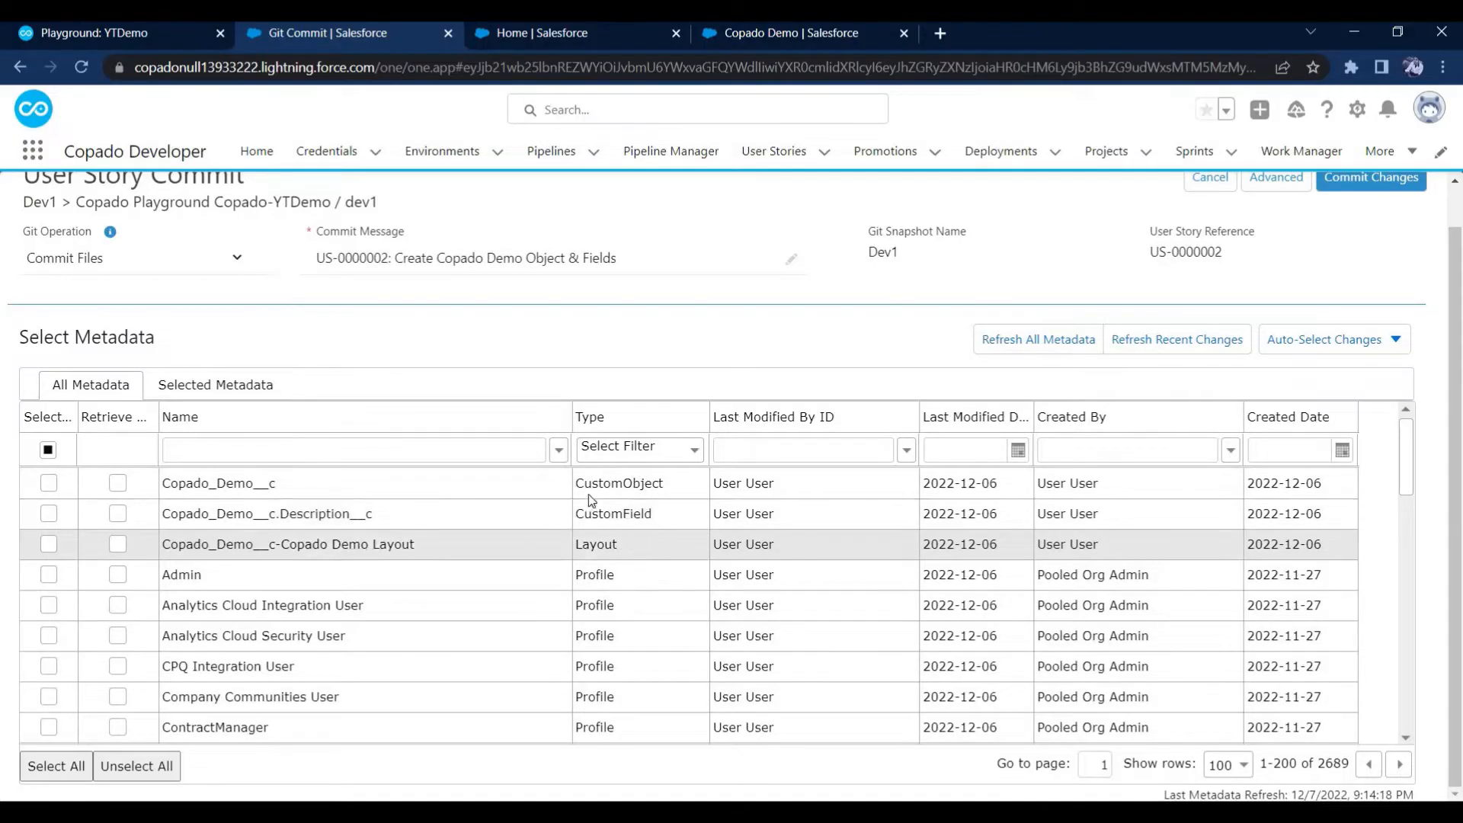
Select the Copado_Demo__c custom object, review the selected metadata and commit message, and commit the changes to the user story
{"action": "left_click", "coordinate": [50, 485]}
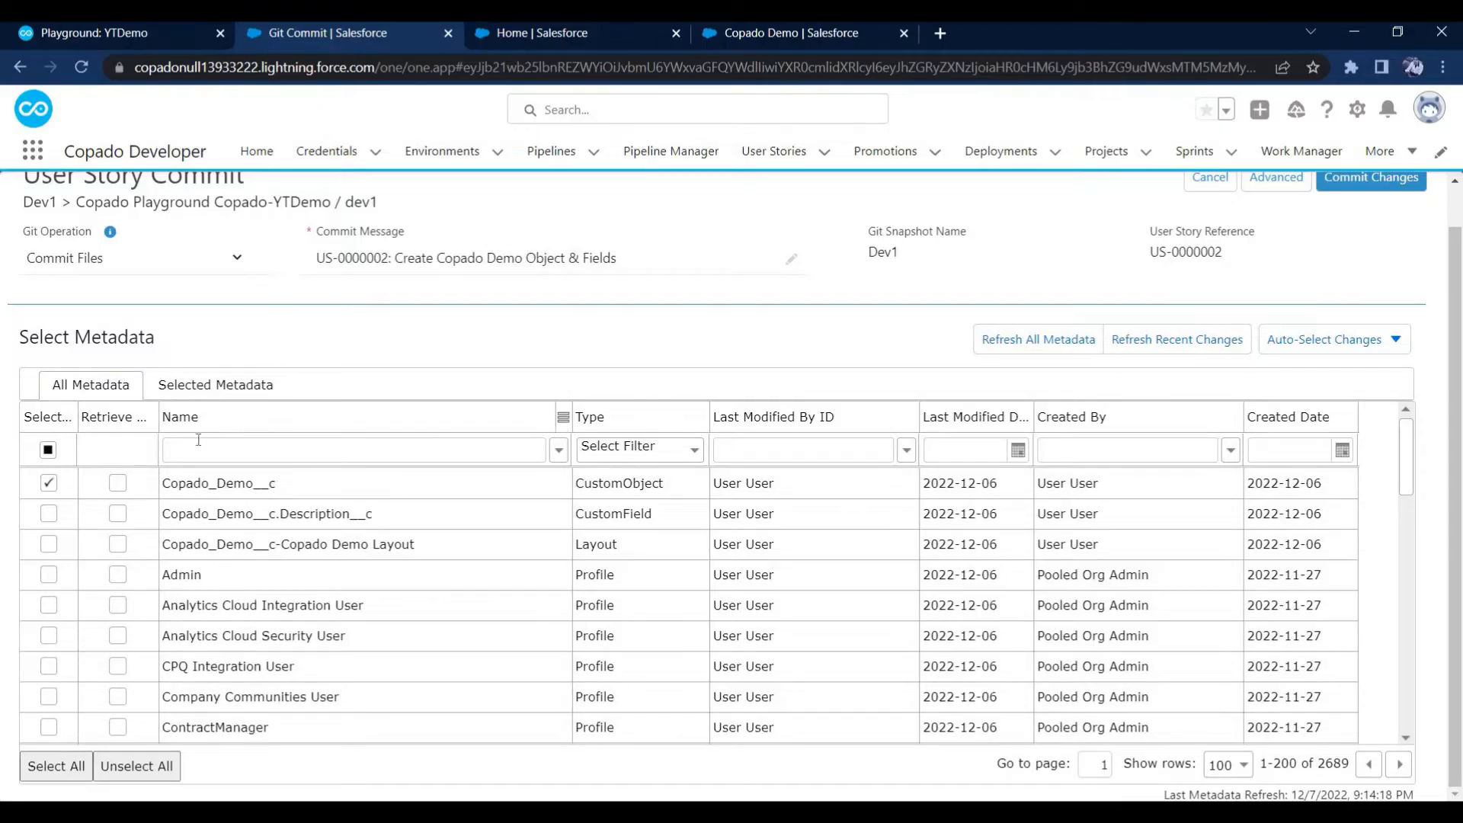
{"action": "left_click", "coordinate": [206, 387]}
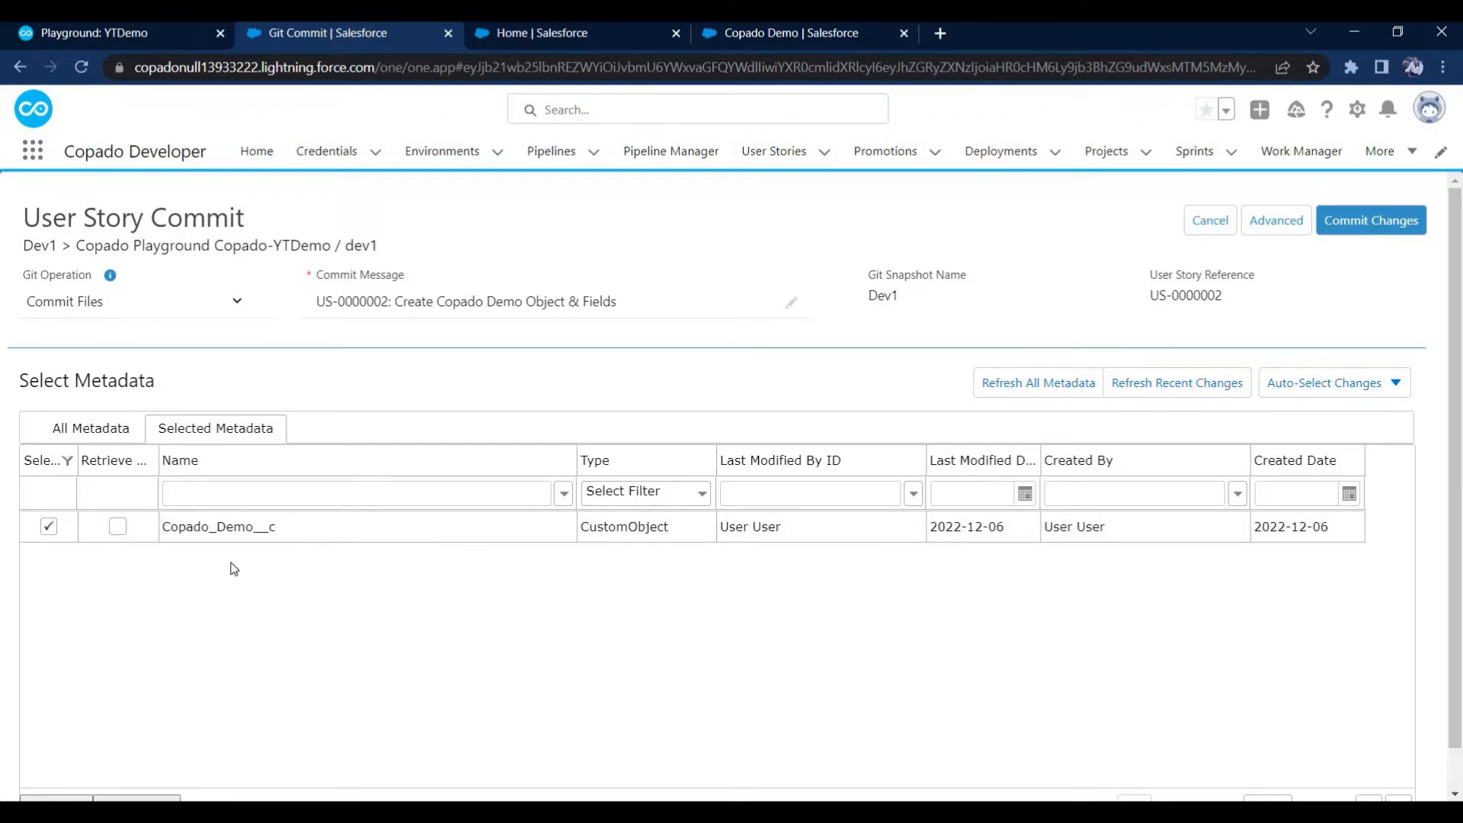
{"action": "left_click", "coordinate": [112, 422]}
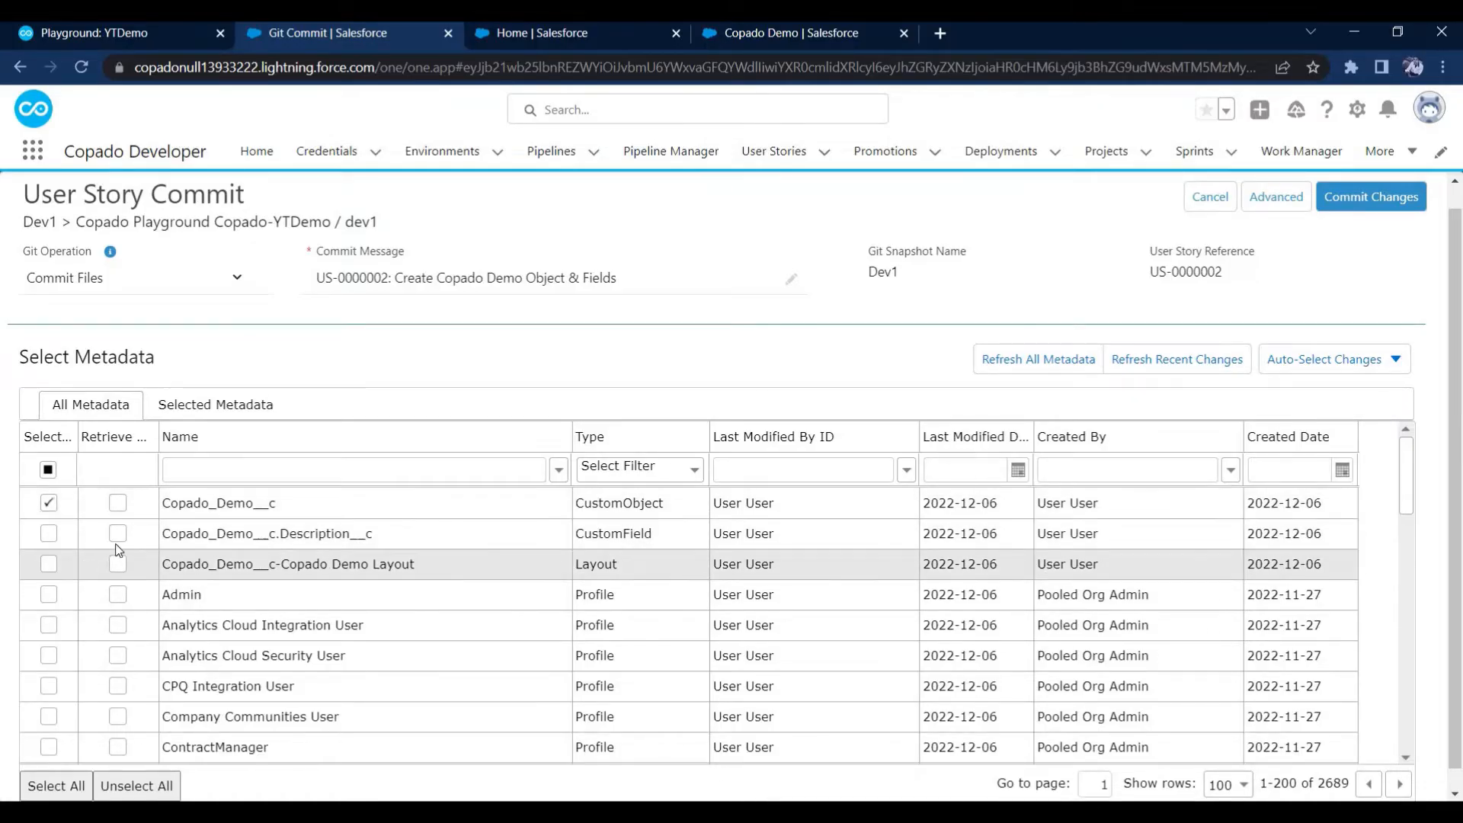
{"action": "triple_click", "coordinate": [418, 277]}
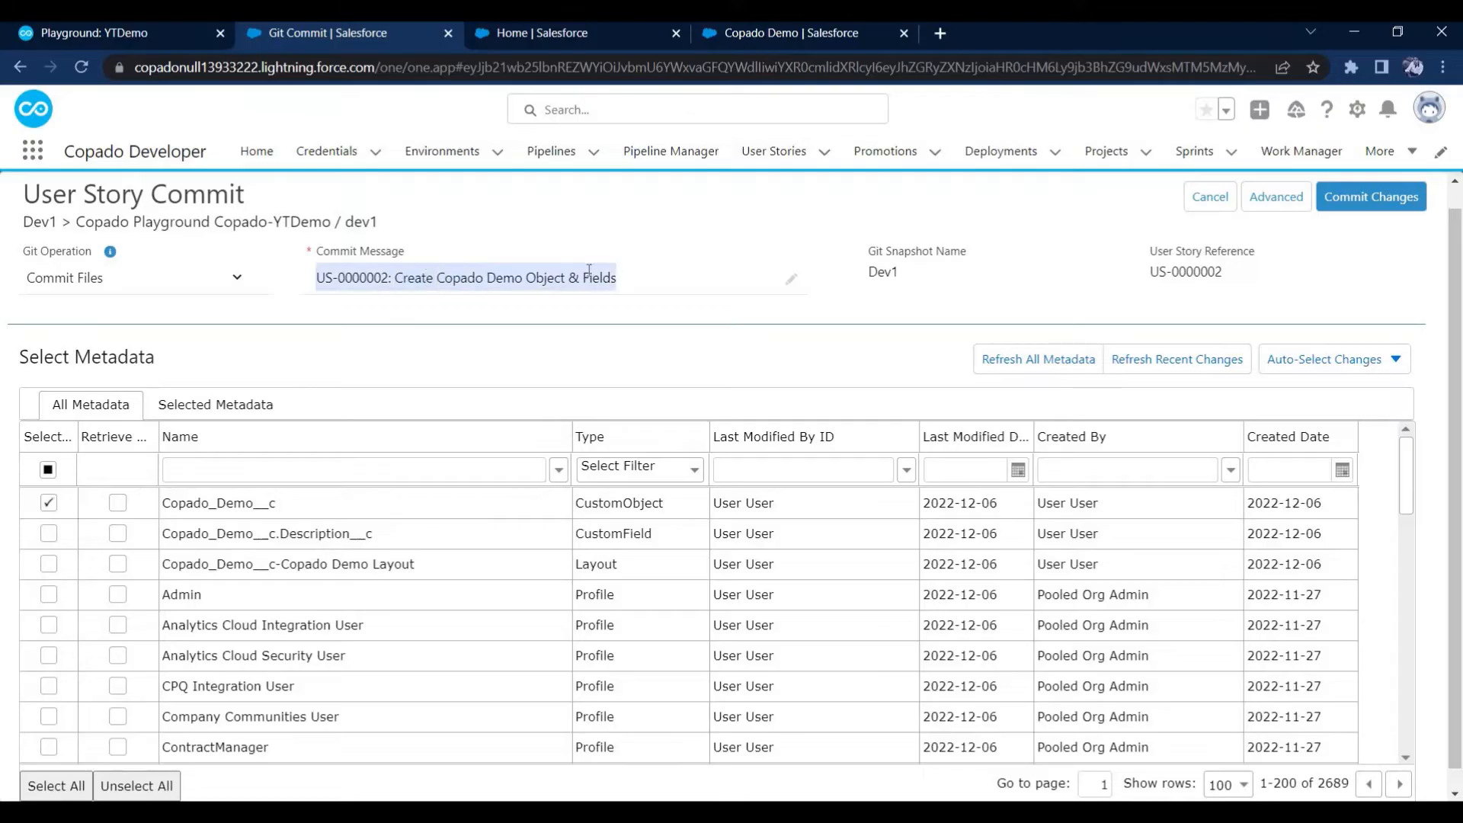
{"action": "left_click", "coordinate": [649, 274]}
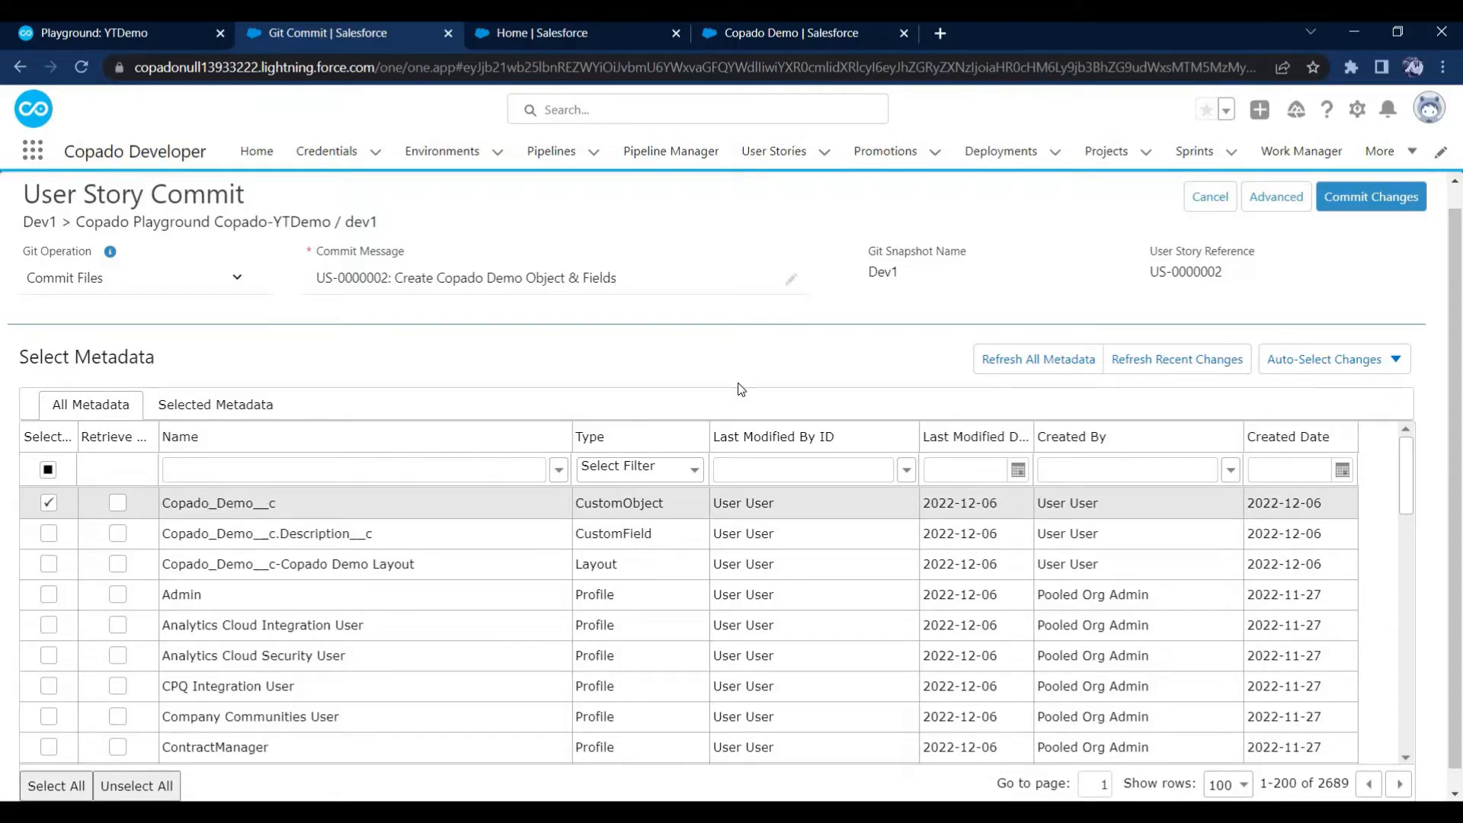
{"action": "left_click", "coordinate": [1376, 197]}
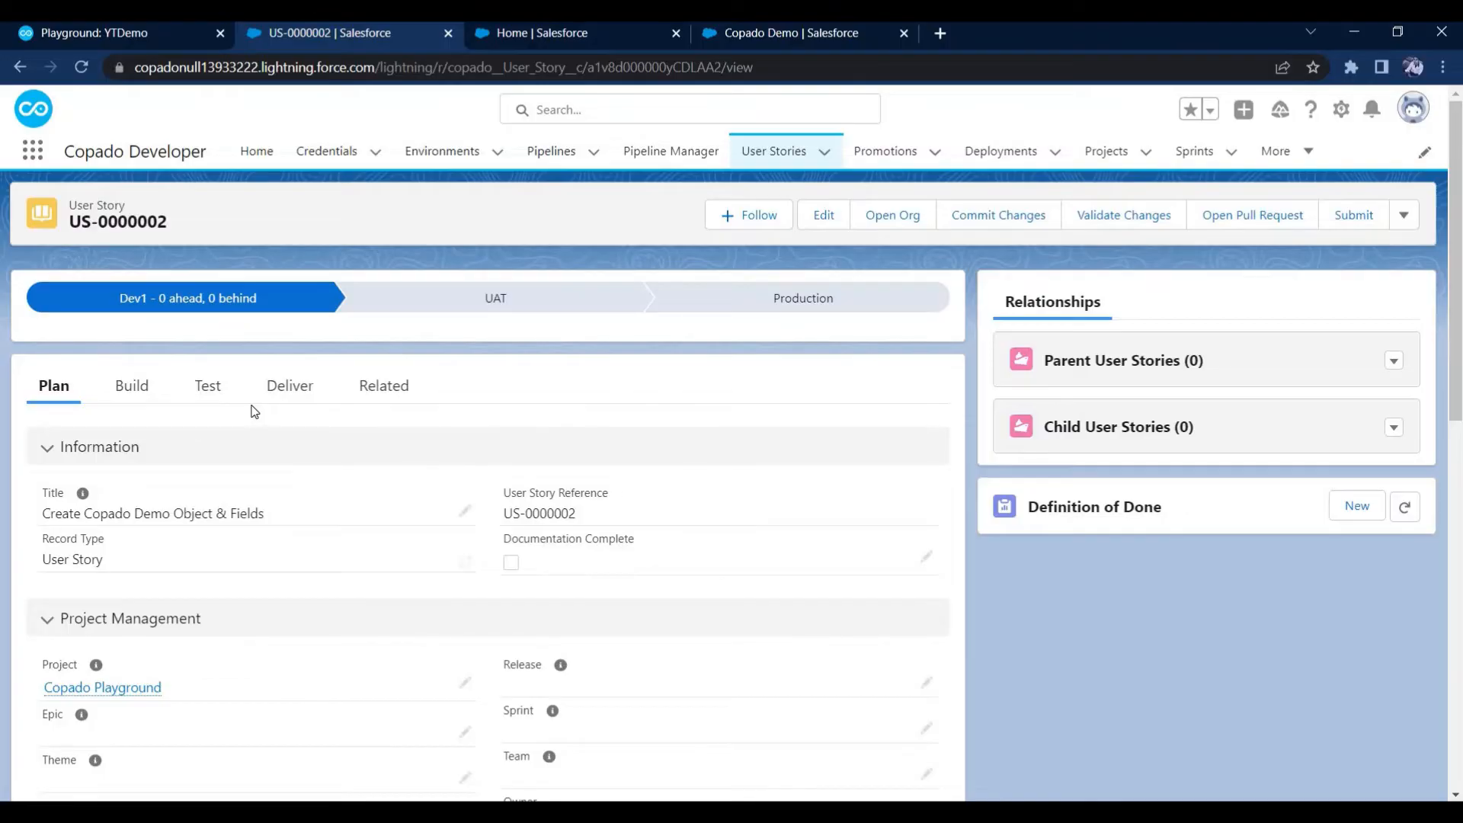
Review the user story's build details, including its selected metadata and the link to its Git branch
{"action": "left_click", "coordinate": [130, 388]}
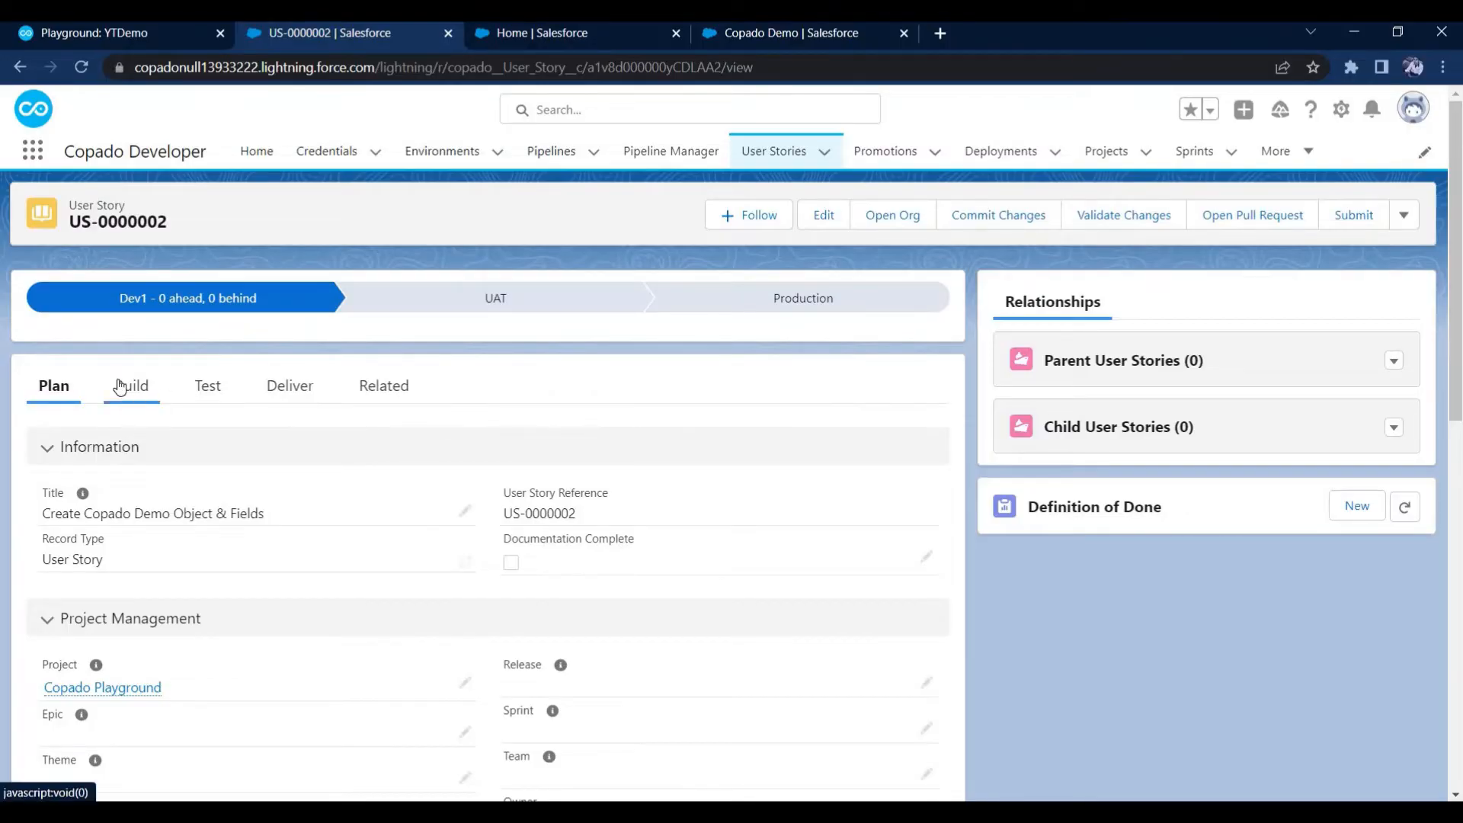
{"action": "scroll", "coordinate": [162, 509], "scroll_direction": "down", "scroll_amount": 6}
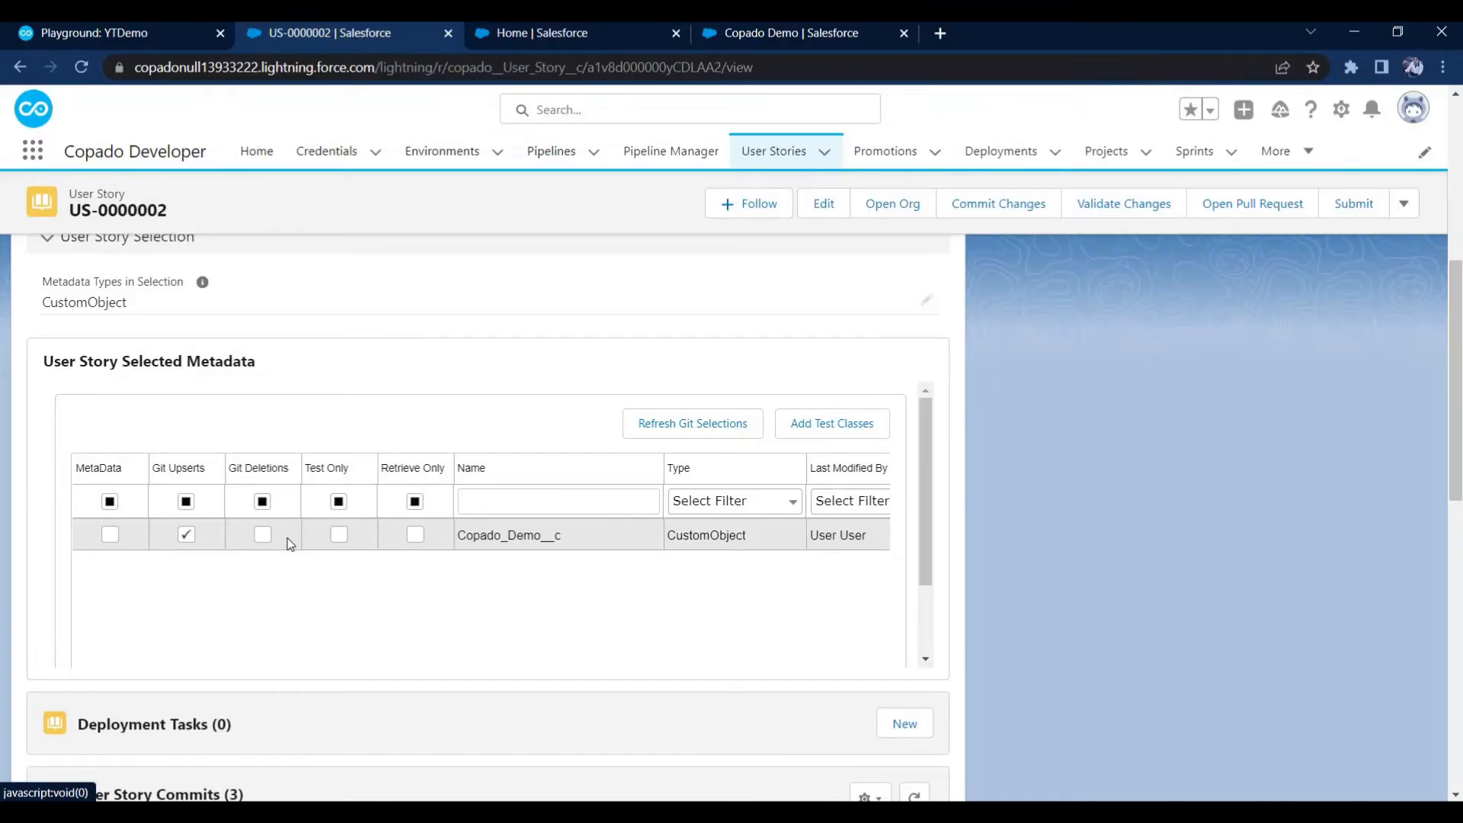
{"action": "scroll", "coordinate": [231, 568], "scroll_direction": "up", "scroll_amount": 3}
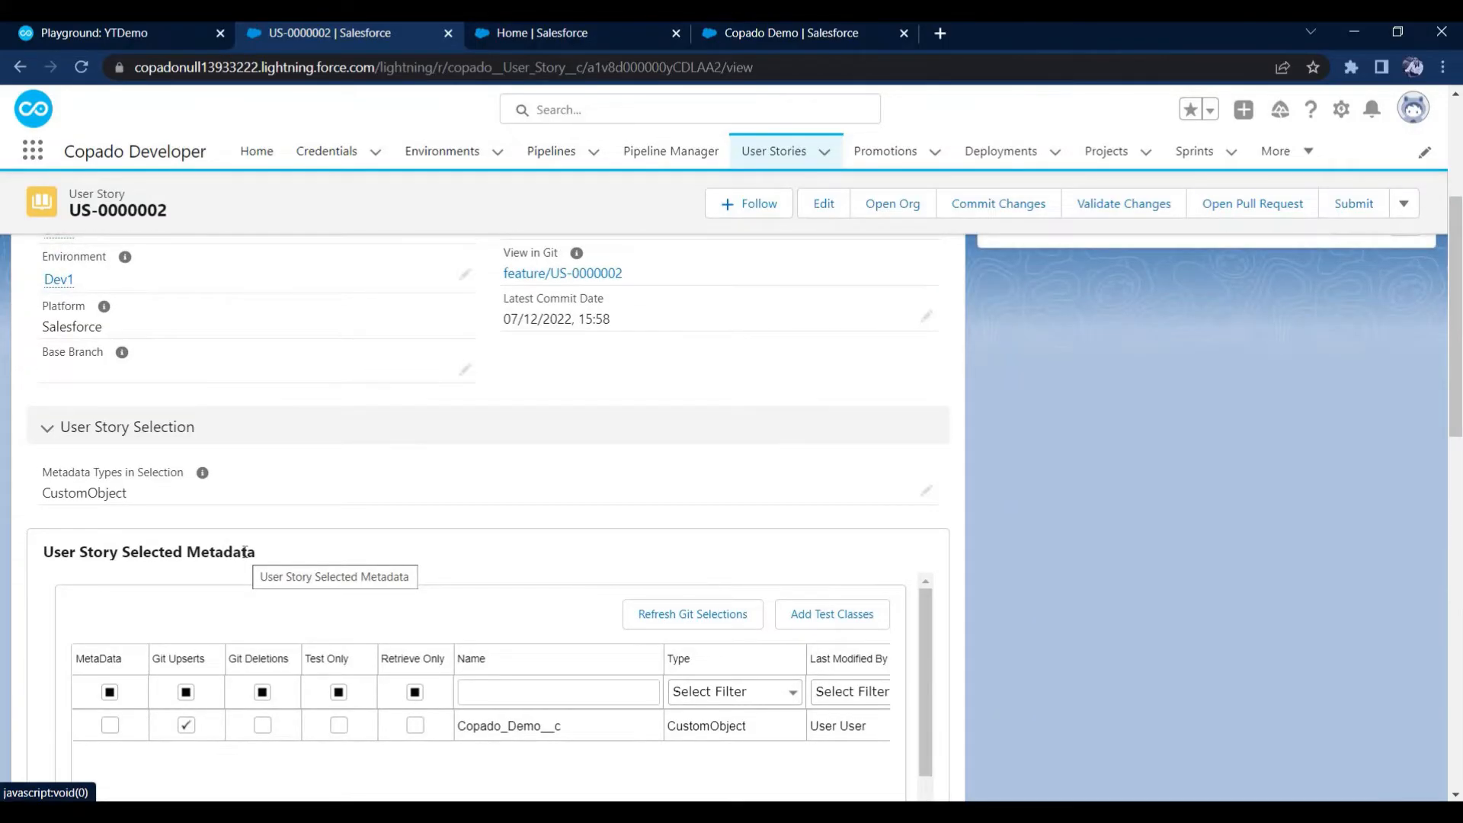
{"action": "scroll", "coordinate": [450, 418], "scroll_direction": "up", "scroll_amount": 2}
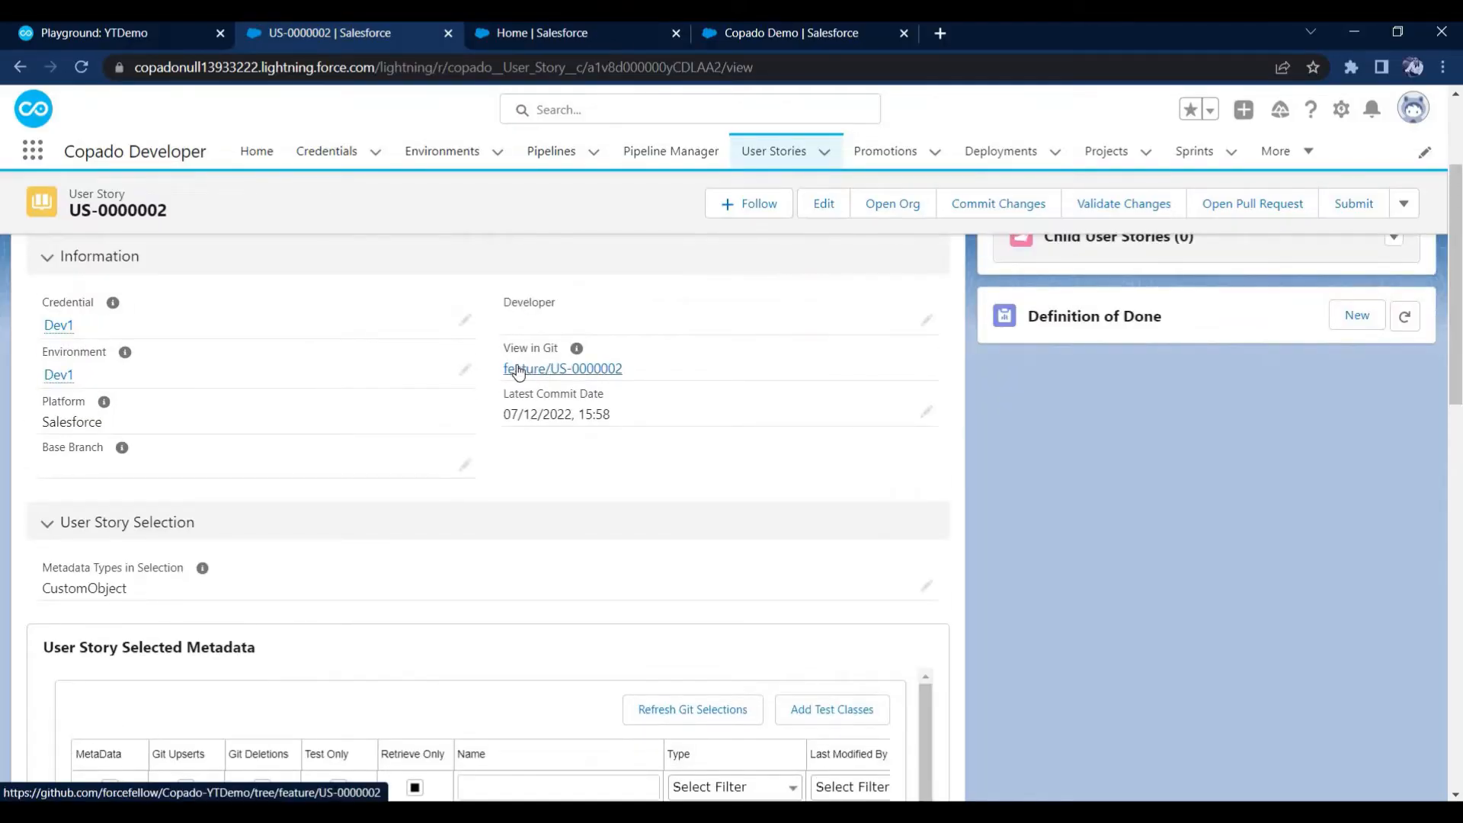
Open the feature/US-0000002 branch on GitHub, view the branch list, and examine the latest commit's changes to Copado_Demo__c.object
{"action": "left_click", "coordinate": [558, 372]}
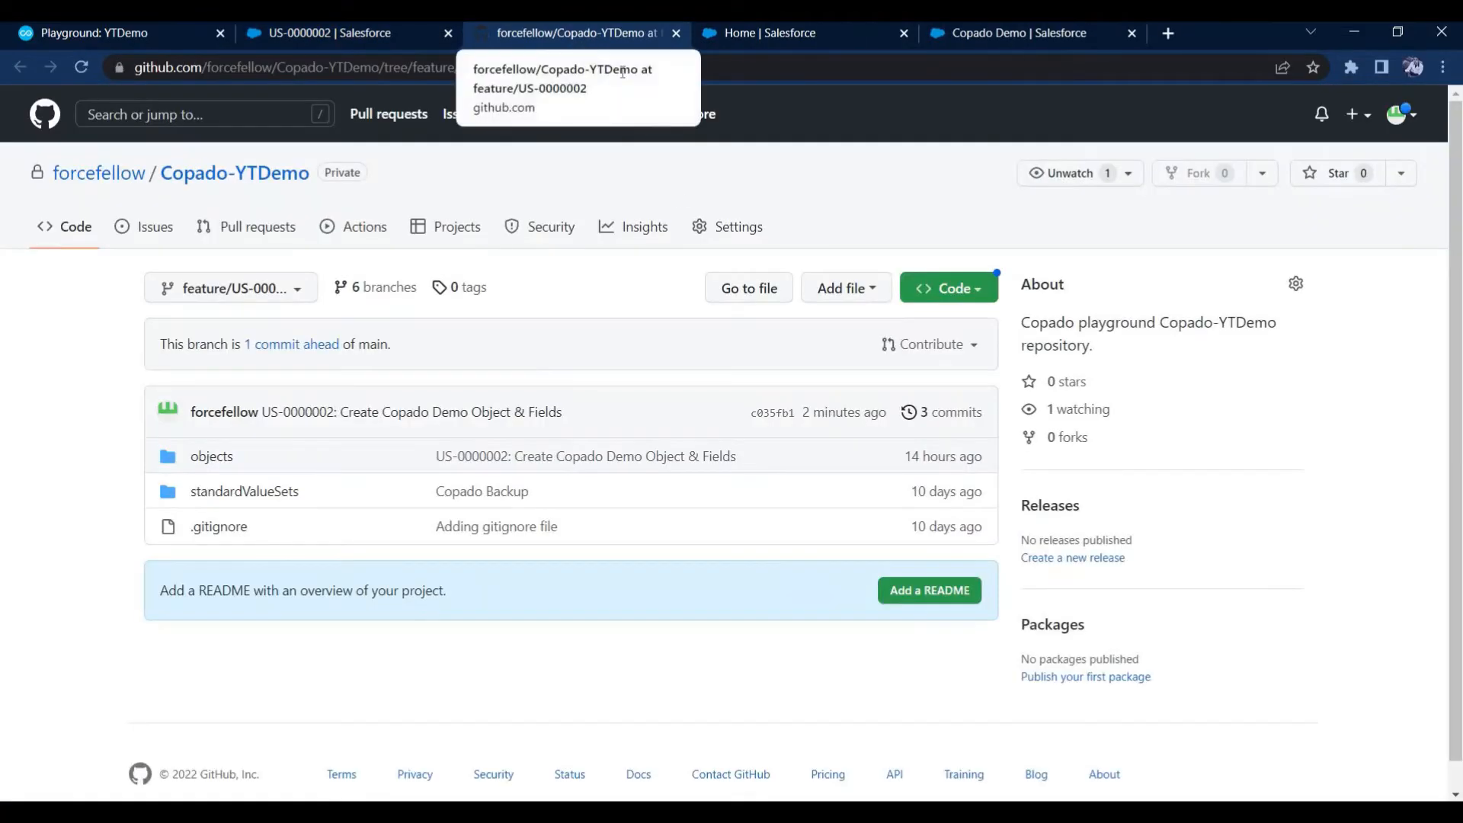
{"action": "left_click", "coordinate": [246, 296]}
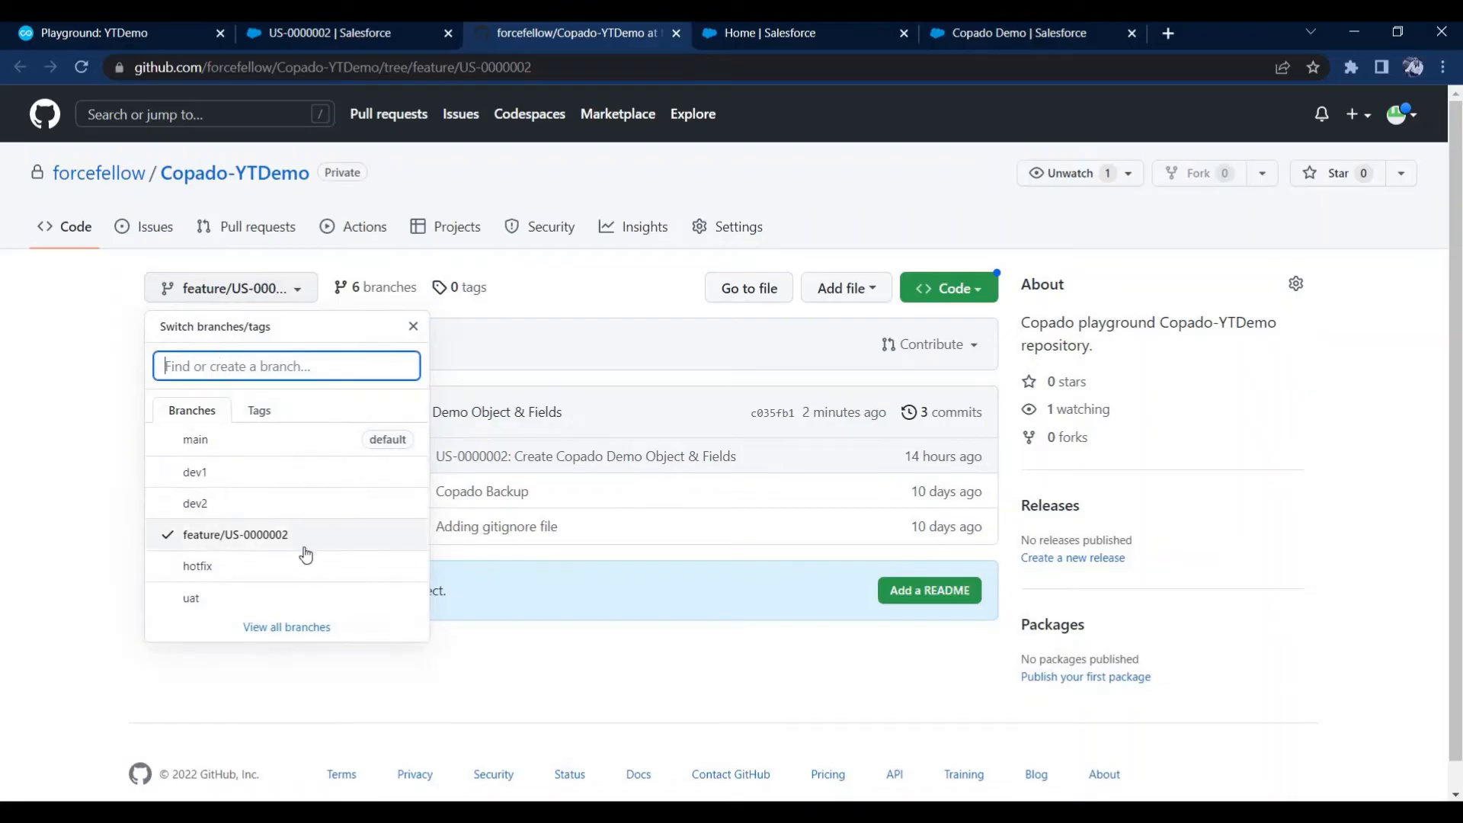
{"action": "left_click", "coordinate": [563, 347]}
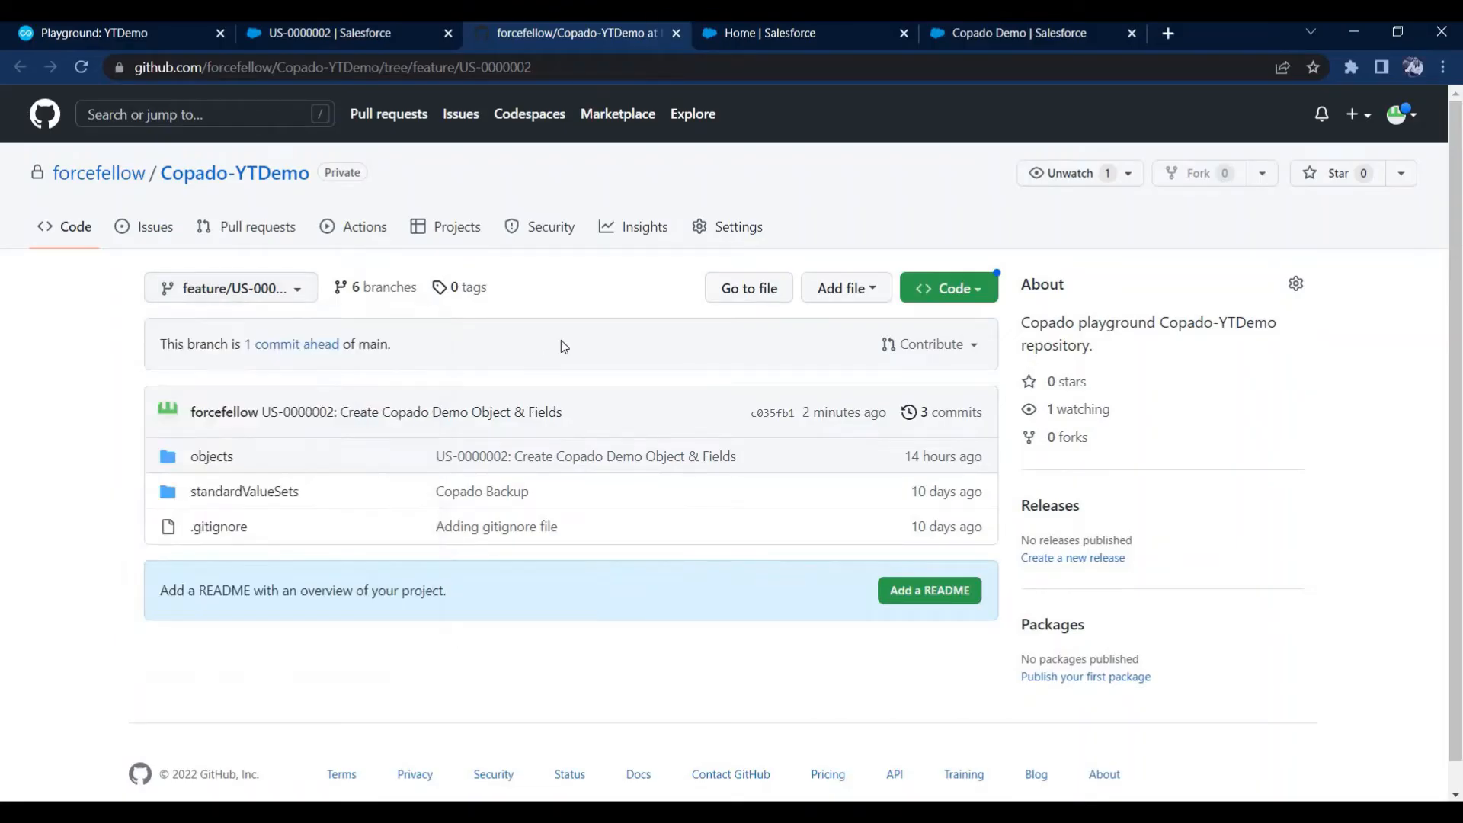
{"action": "left_click", "coordinate": [769, 415]}
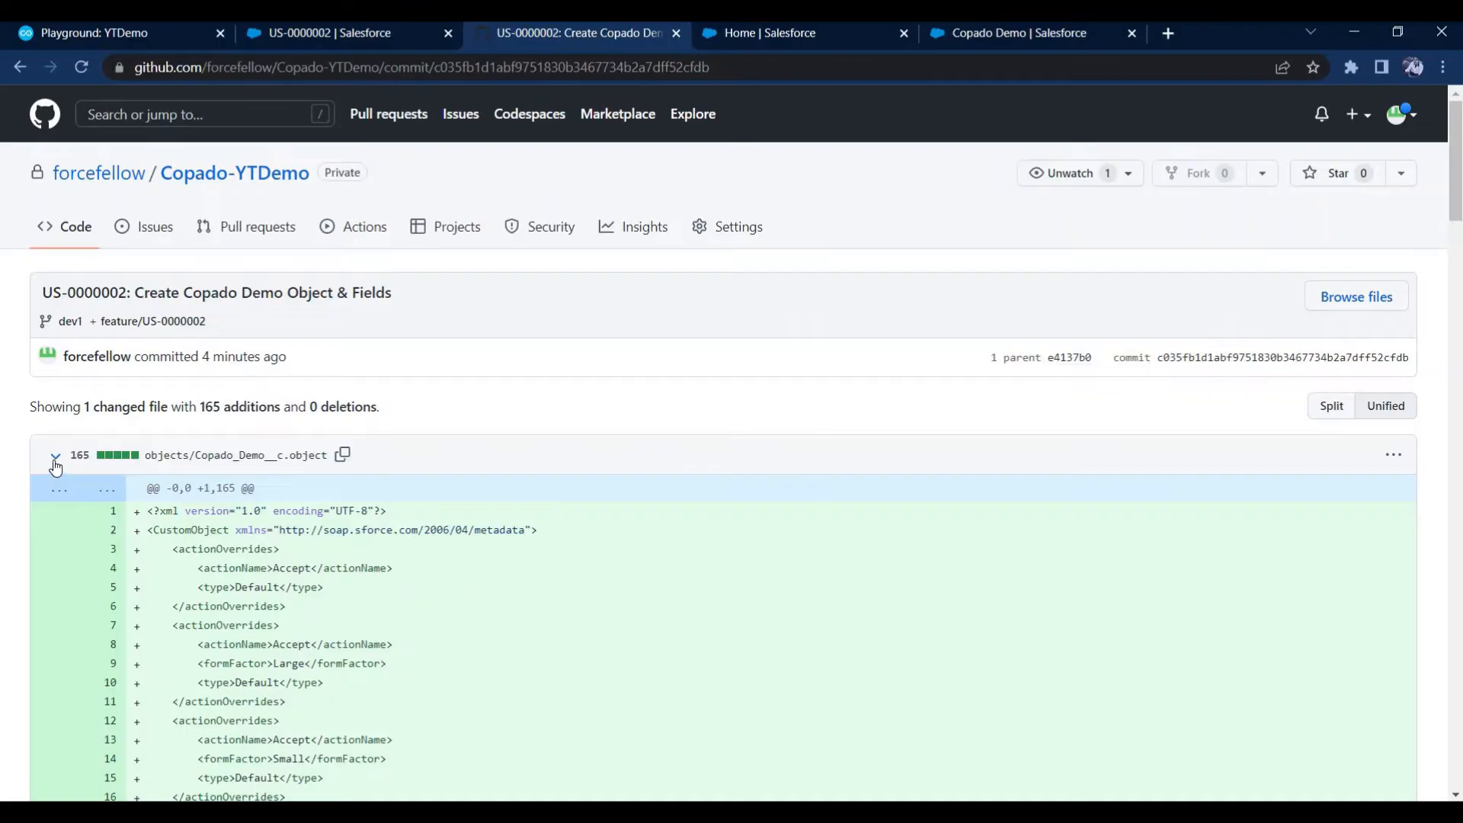
{"action": "scroll", "coordinate": [183, 528], "scroll_direction": "down", "scroll_amount": 20}
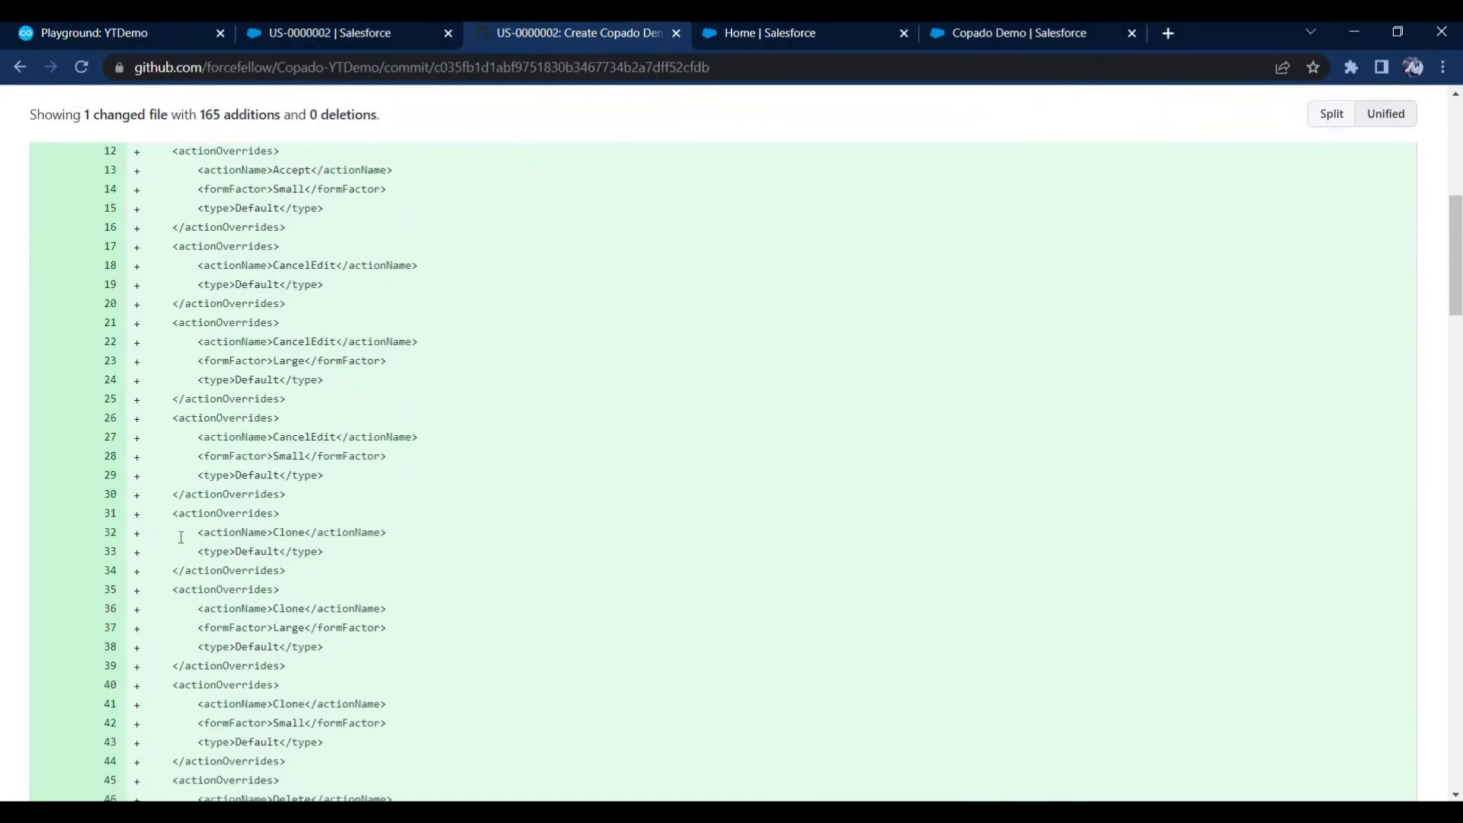
{"action": "scroll", "coordinate": [167, 543], "scroll_direction": "down", "scroll_amount": 8}
{"action": "scroll", "coordinate": [168, 534], "scroll_direction": "up", "scroll_amount": 20}
{"action": "scroll", "coordinate": [167, 526], "scroll_direction": "up", "scroll_amount": 15}
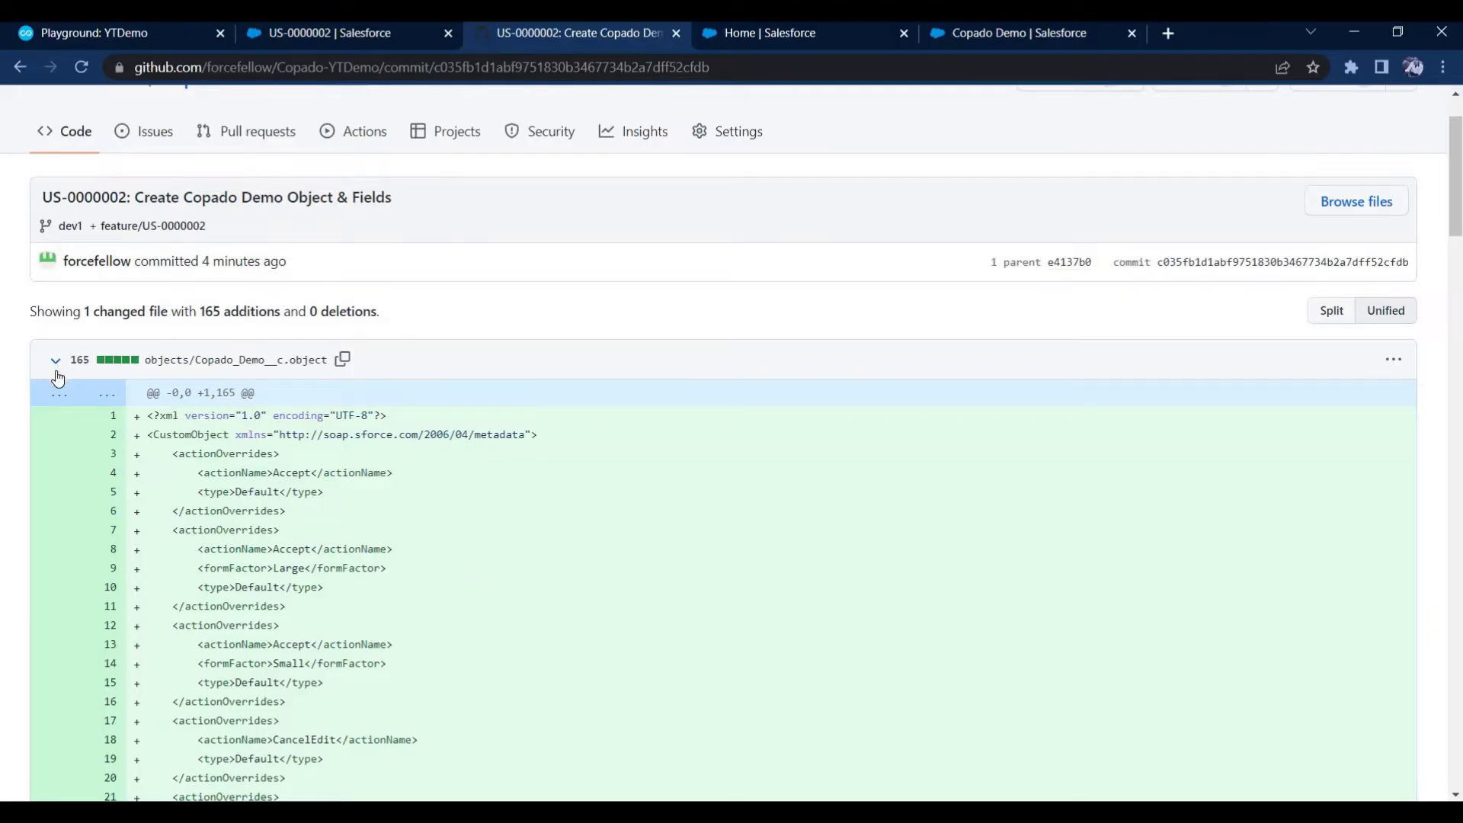
Return to user story US-0000002 in Copado, view its delivery settings, and open the Pipeline Manager in a separate tab
{"action": "left_click", "coordinate": [365, 33]}
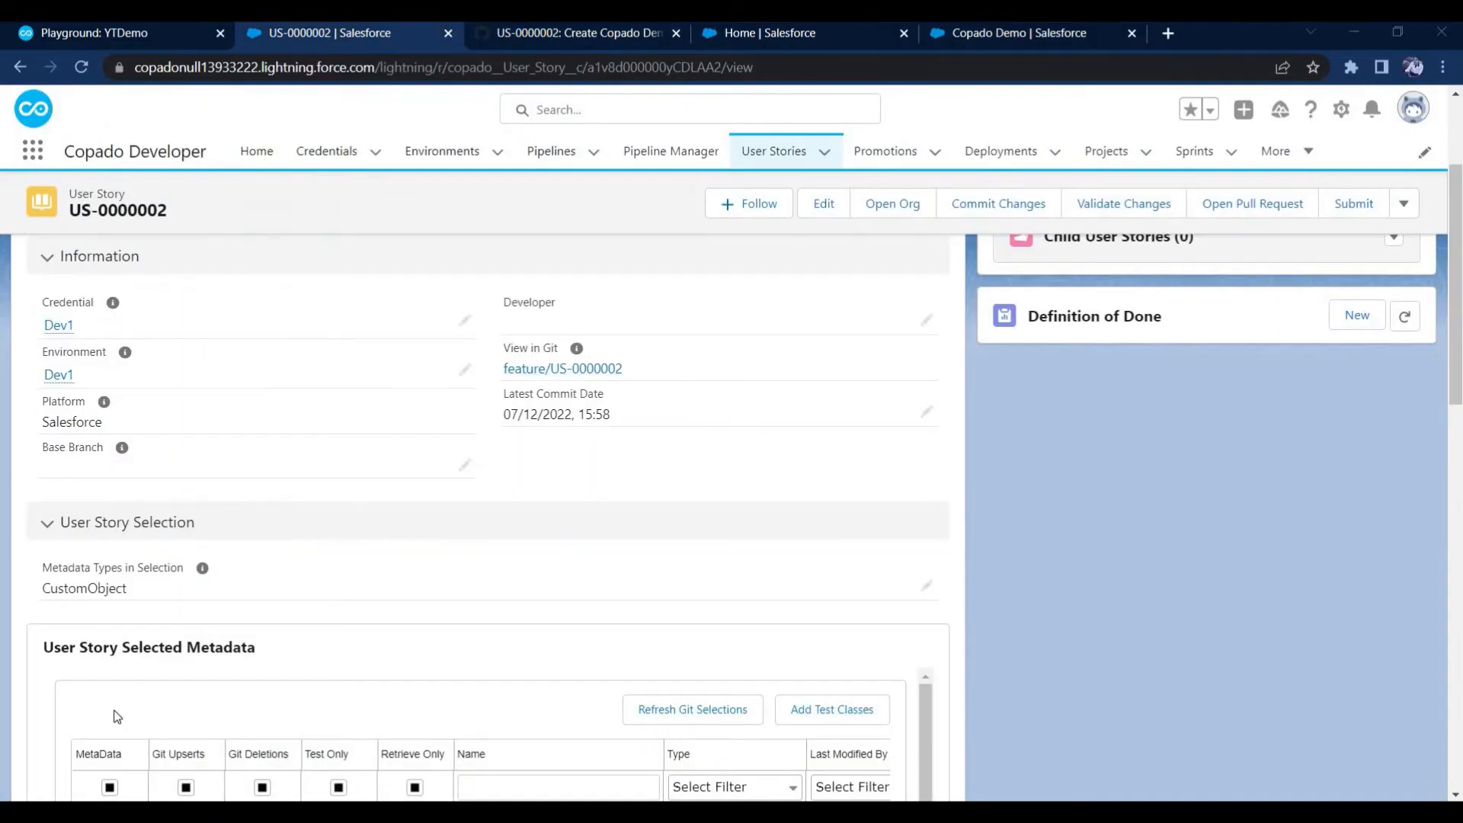
{"action": "scroll", "coordinate": [116, 716], "scroll_direction": "up", "scroll_amount": 3}
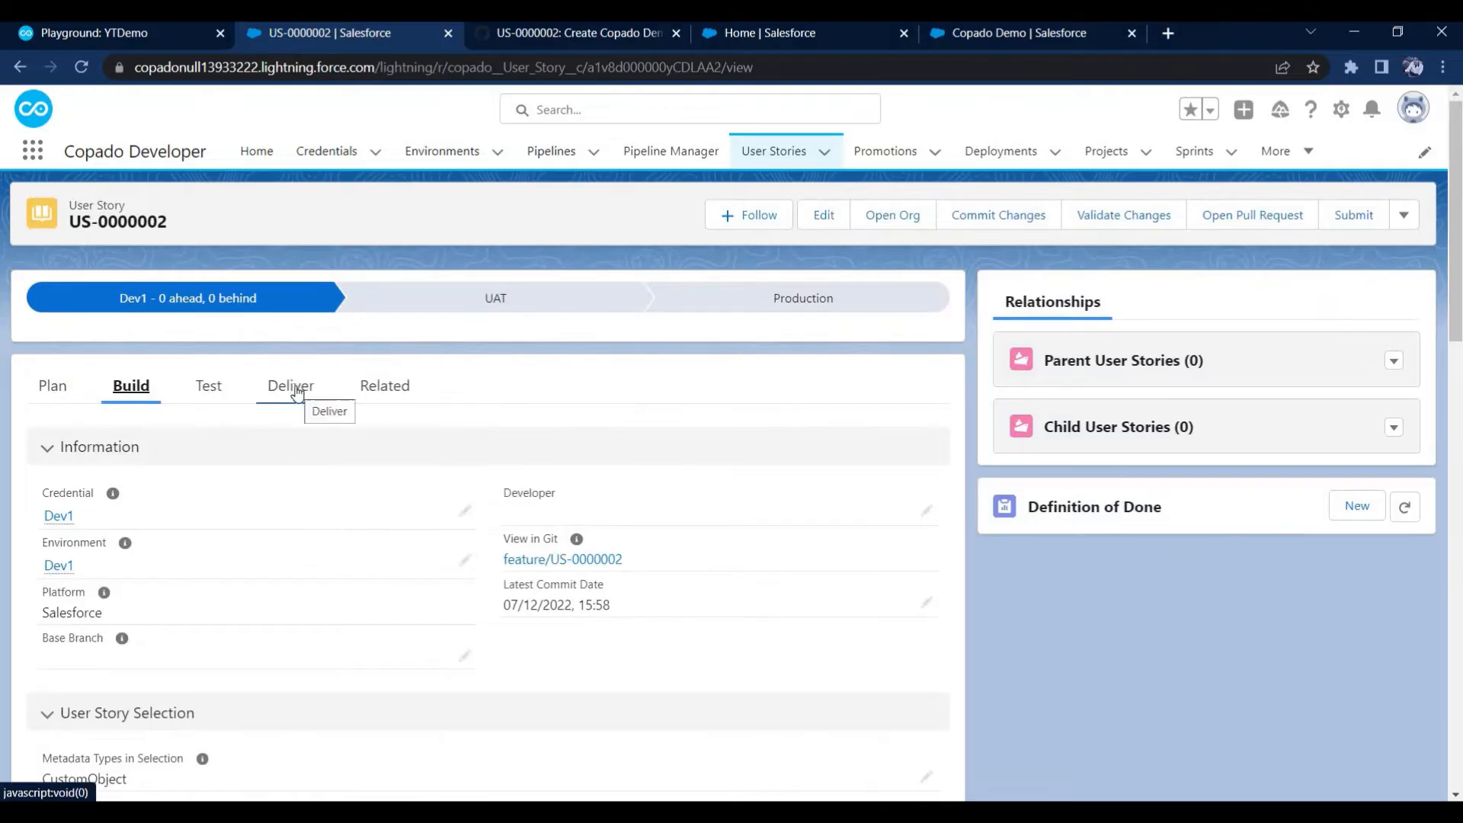
{"action": "left_click", "coordinate": [297, 392]}
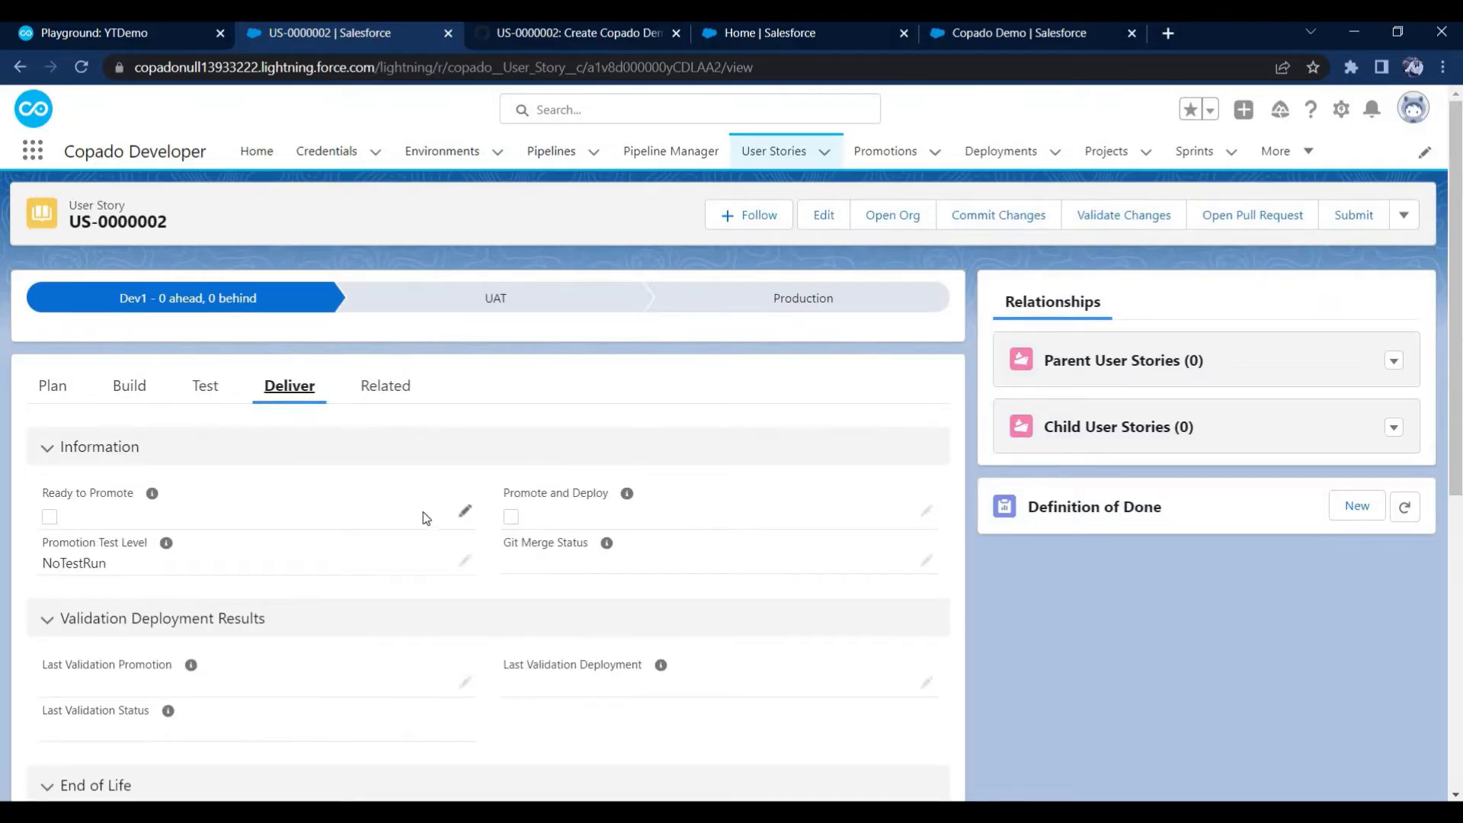
{"action": "mouse_move", "coordinate": [626, 494]}
{"action": "right_click", "coordinate": [653, 151]}
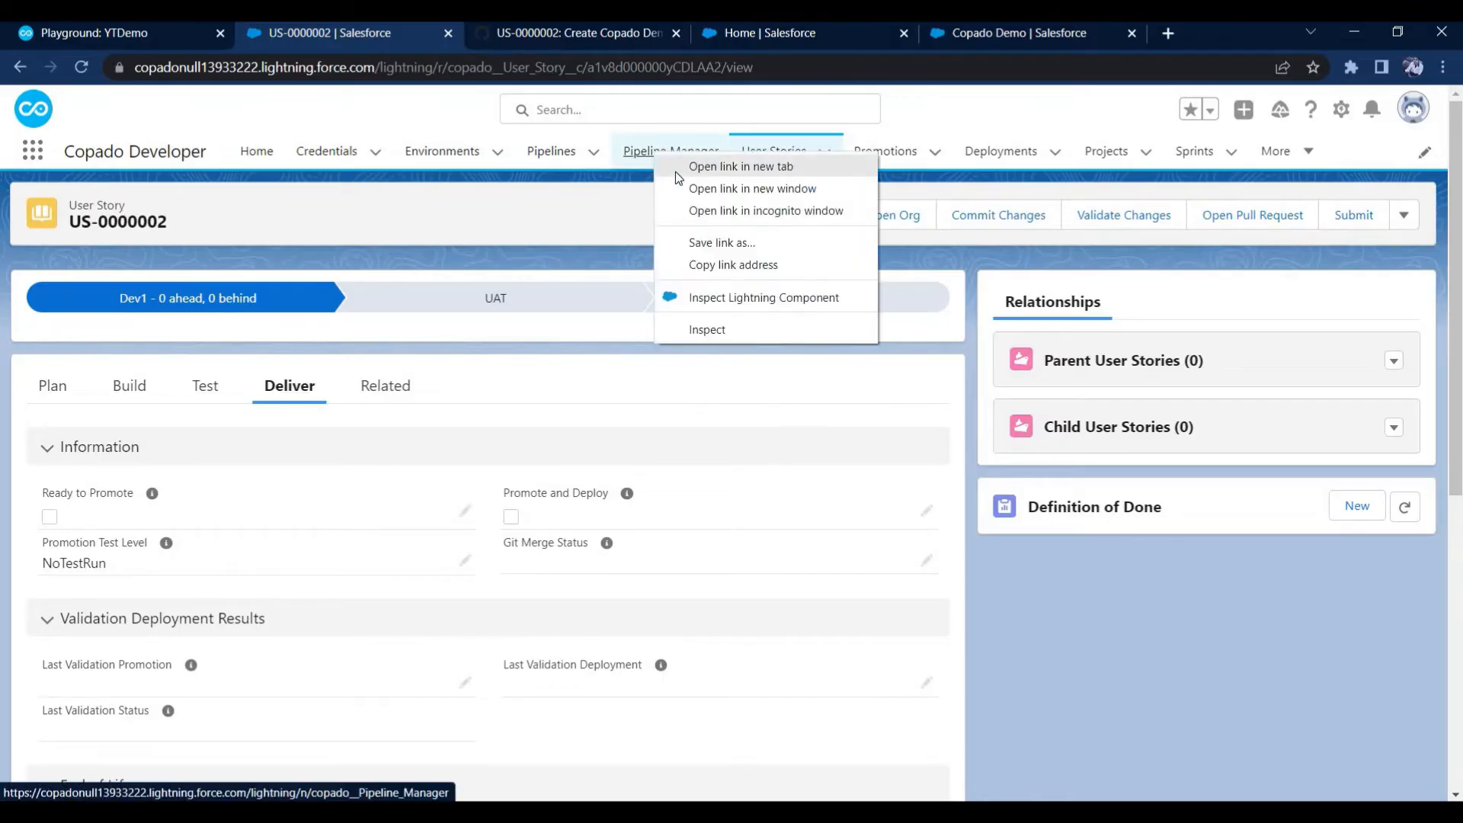
{"action": "left_click", "coordinate": [669, 171]}
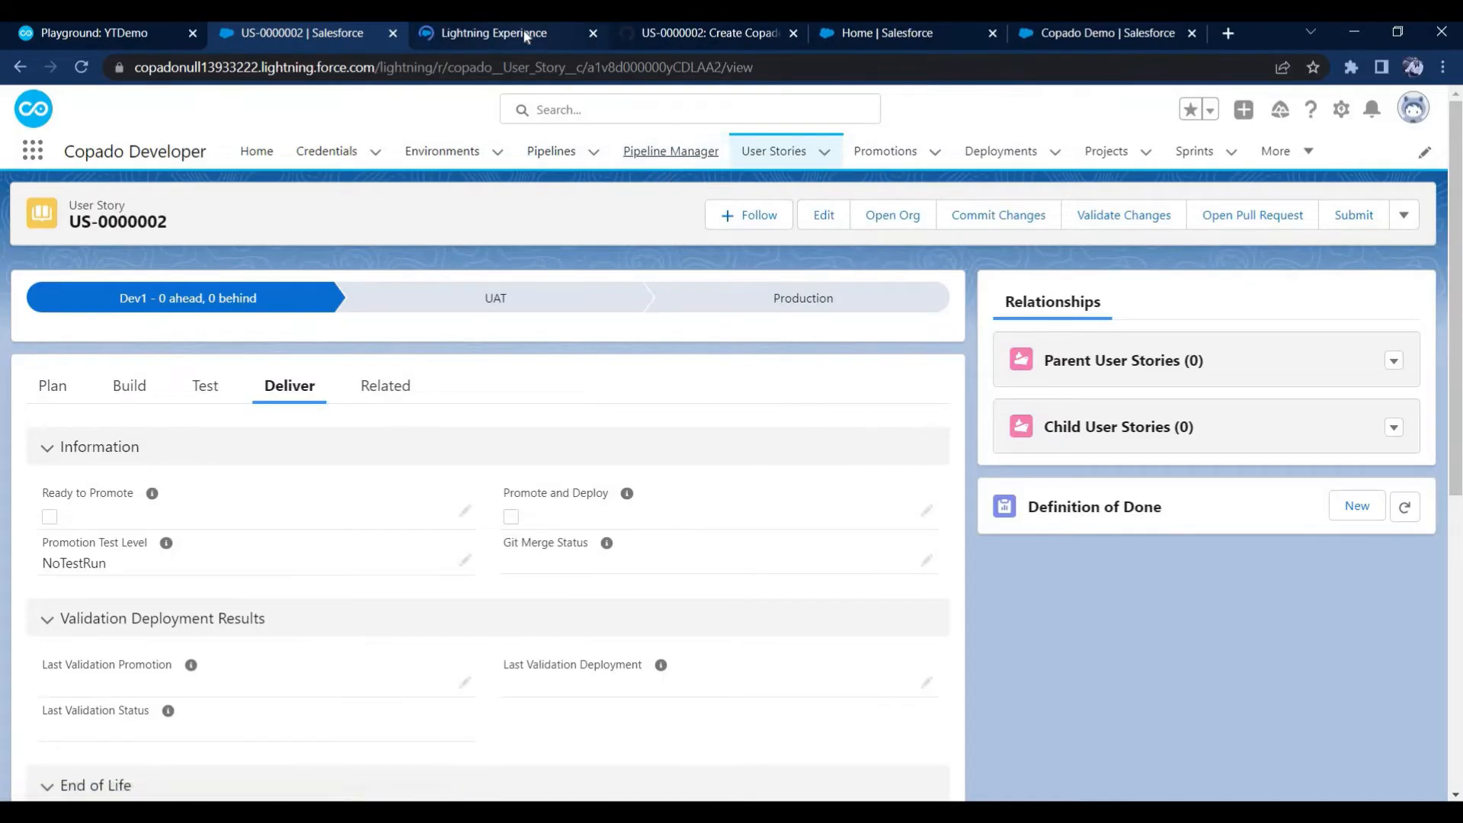
{"action": "left_click", "coordinate": [525, 34]}
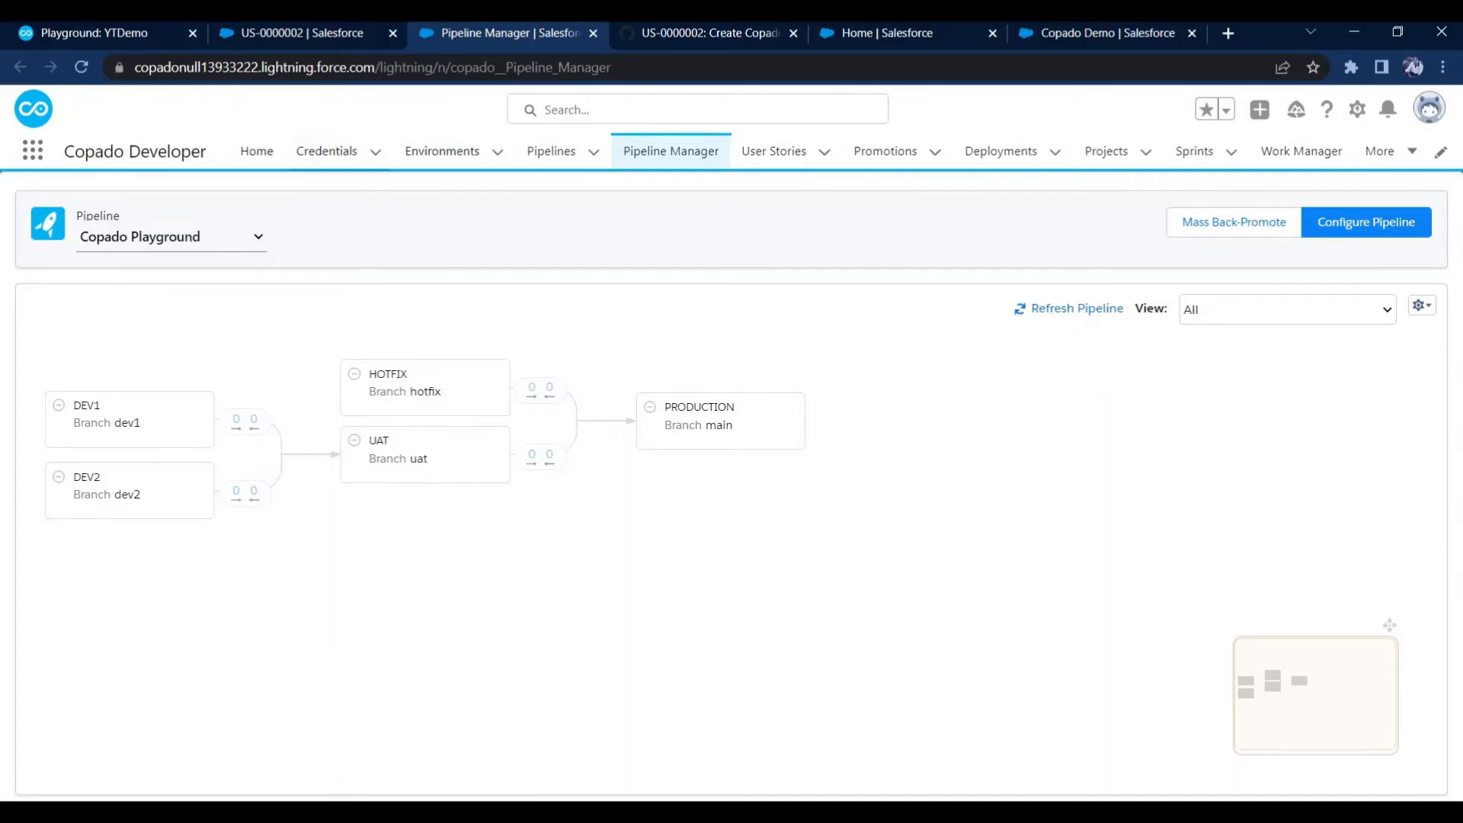
Mark user story US-0000002 as Ready to Promote and save the record
{"action": "left_click", "coordinate": [355, 37]}
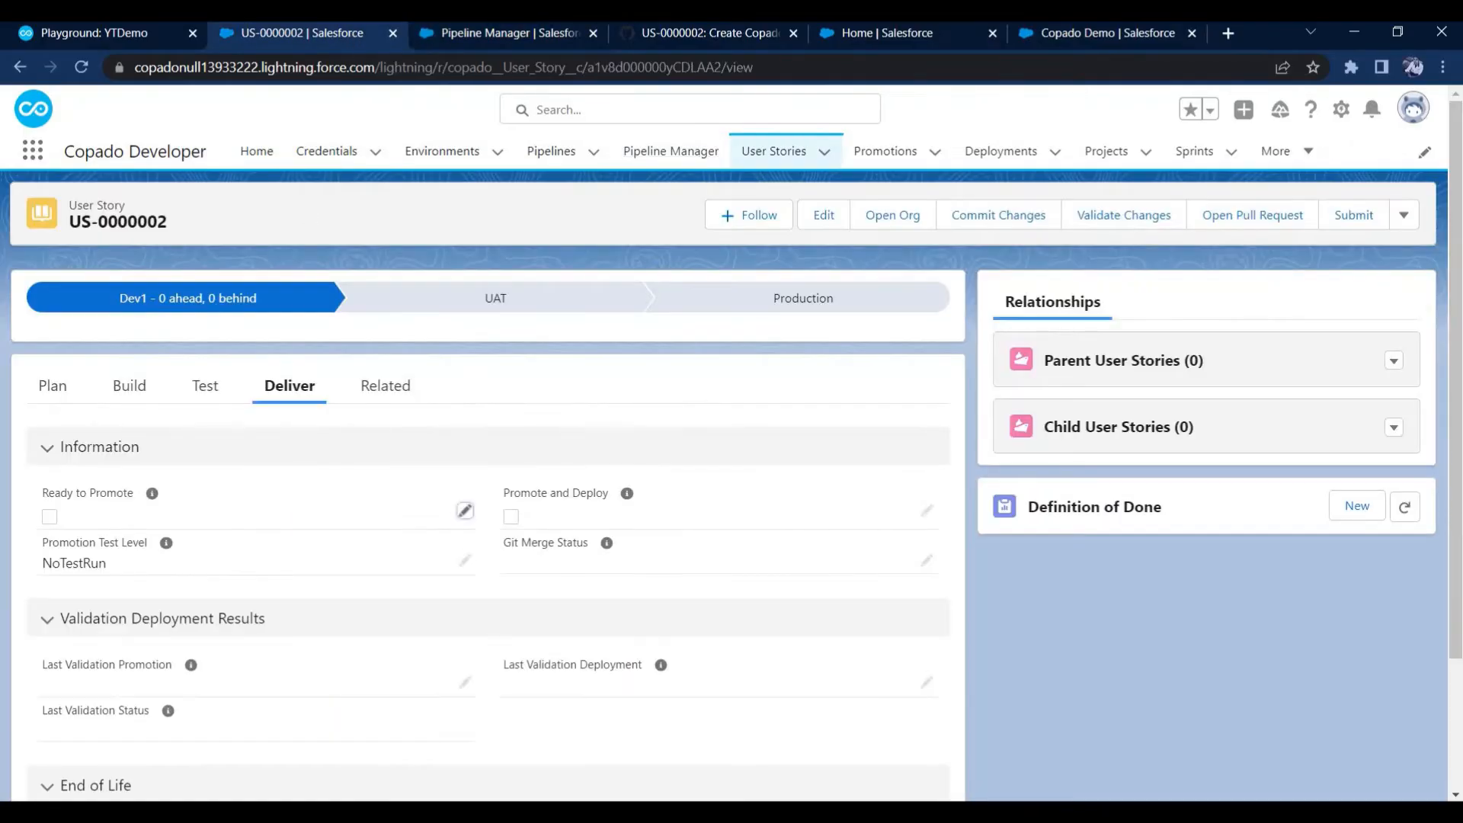
{"action": "double_click", "coordinate": [52, 519]}
{"action": "key", "text": "space"}
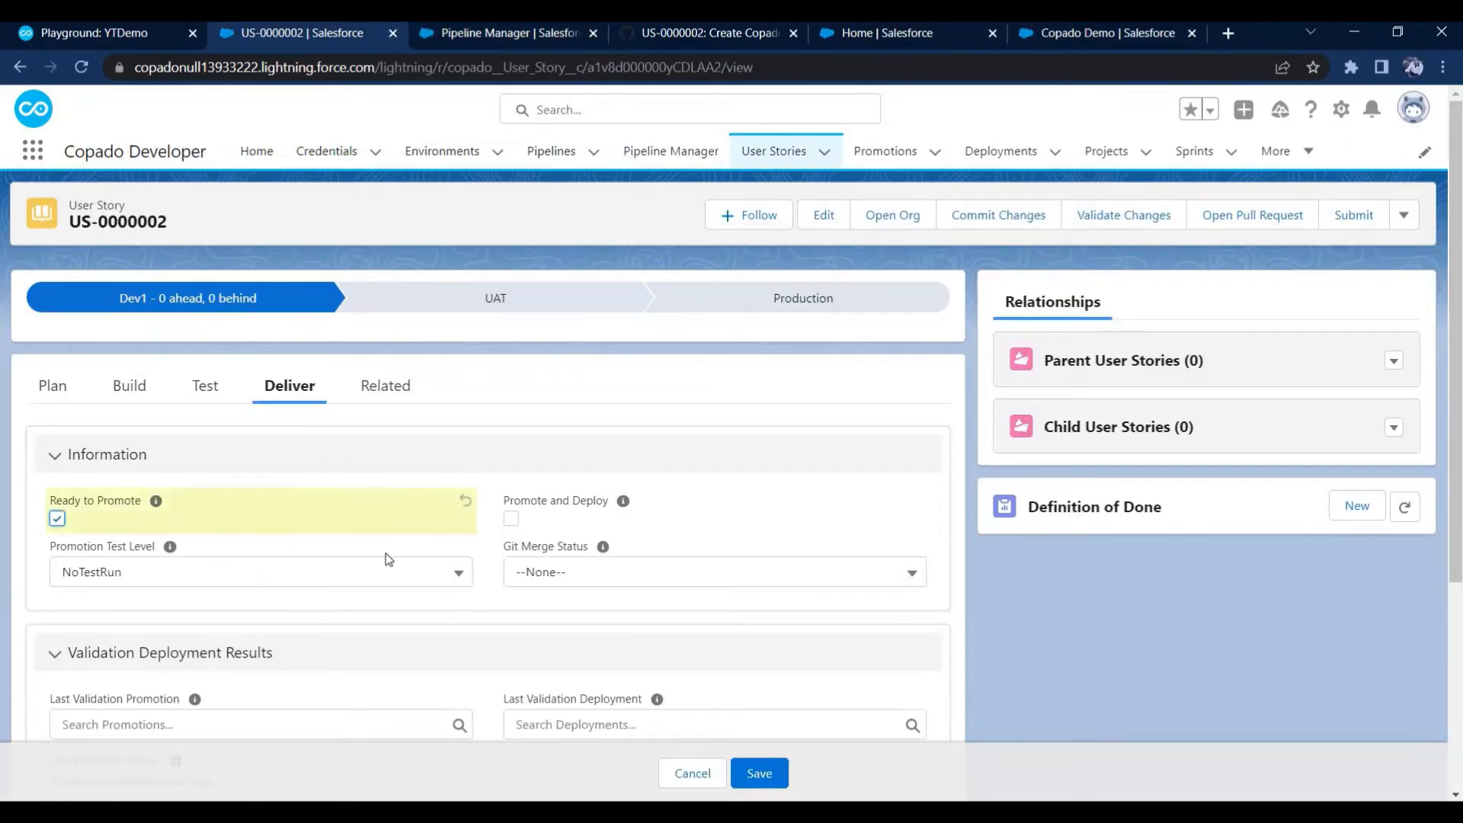
{"action": "left_click", "coordinate": [759, 774]}
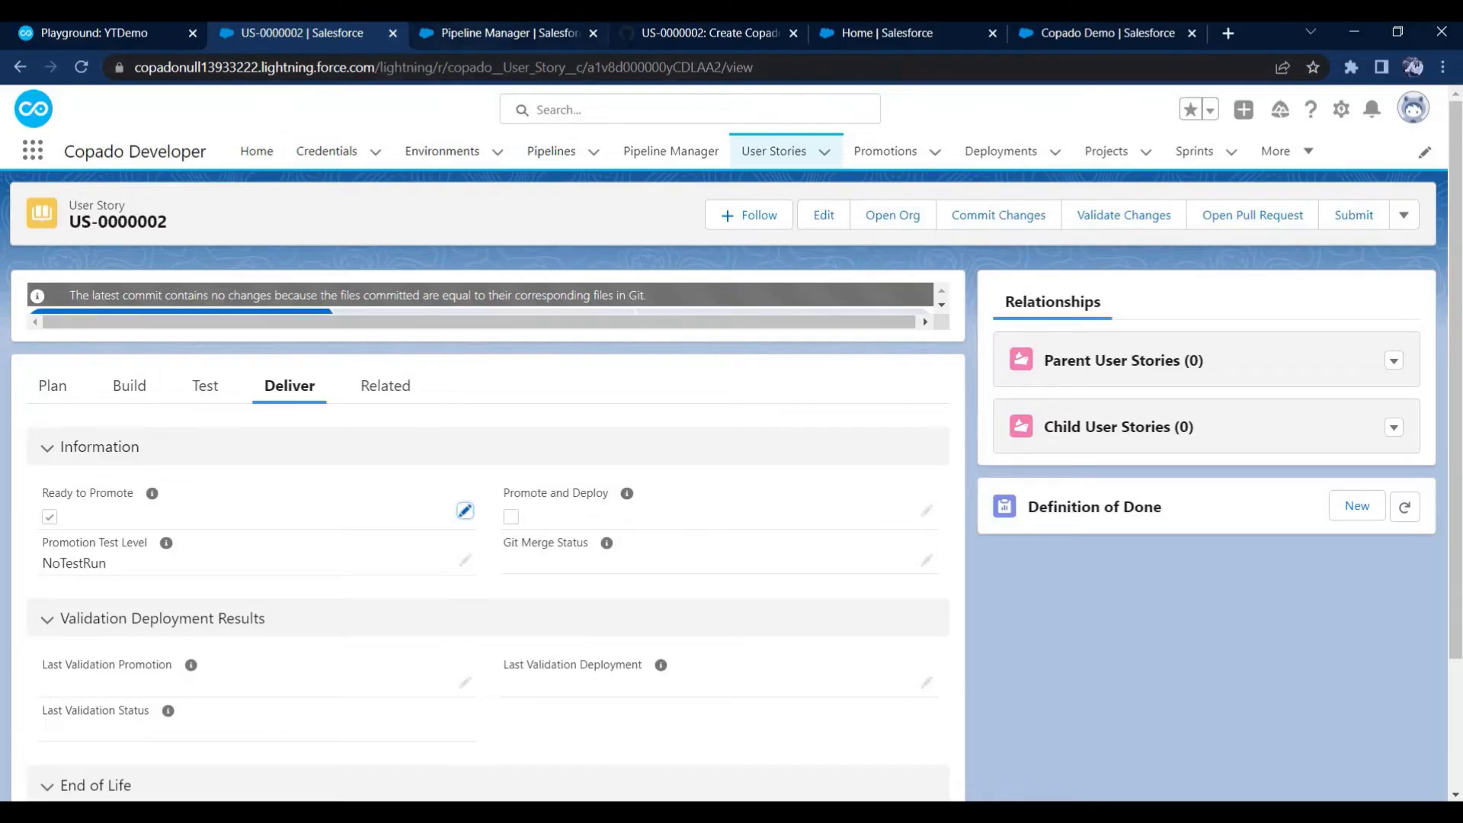
Refresh the Copado Playground pipeline, then promote and deploy the US-0000002 user story from Dev1 to UAT with the NoTestRun test level
{"action": "left_click", "coordinate": [473, 40]}
{"action": "left_click", "coordinate": [1056, 312]}
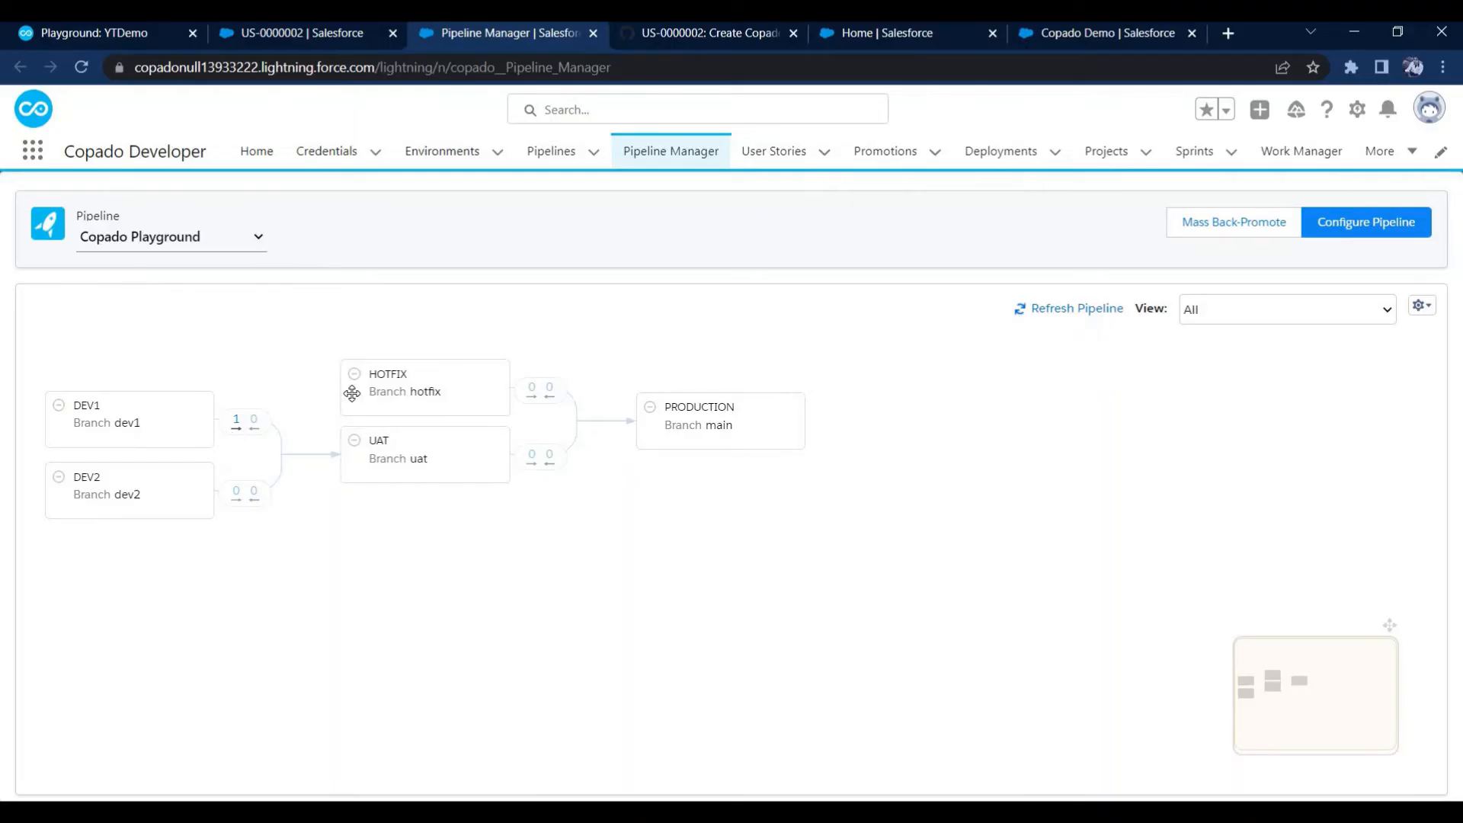
{"action": "left_click", "coordinate": [237, 426]}
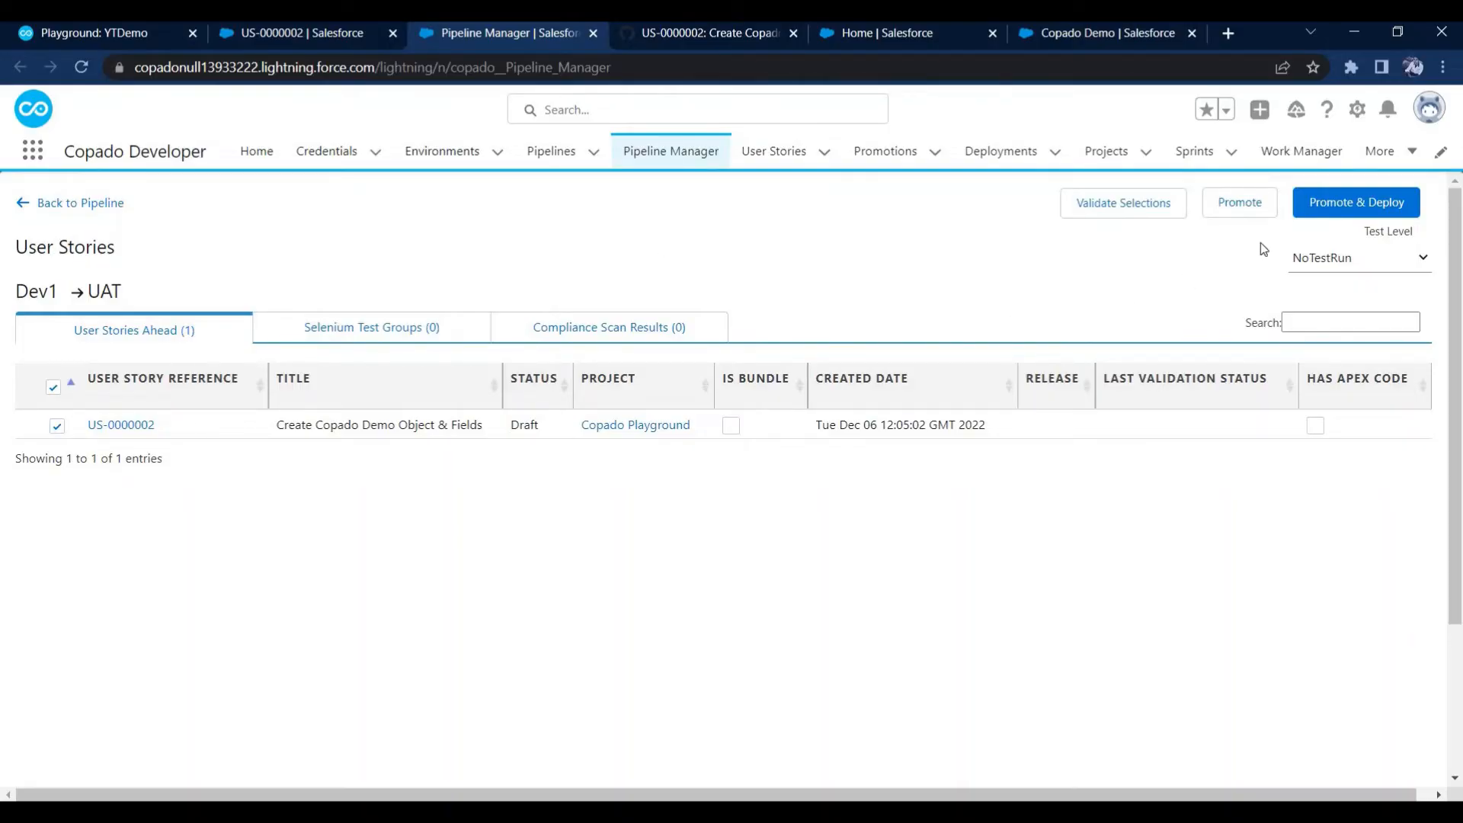
{"action": "left_click", "coordinate": [1361, 211]}
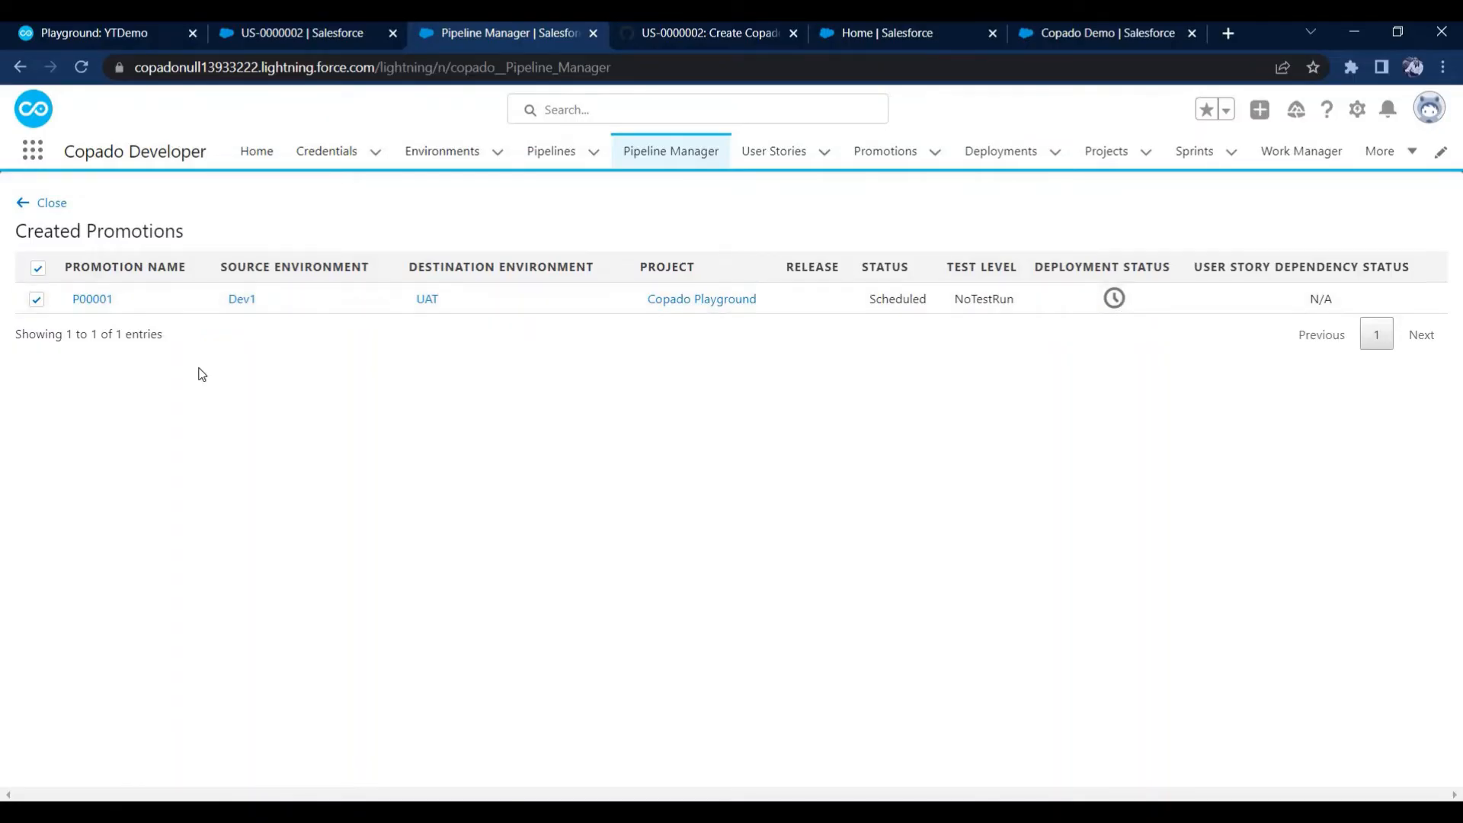
Open the newly created Dev1 to UAT promotion and go to its deployment record
{"action": "left_click", "coordinate": [95, 301]}
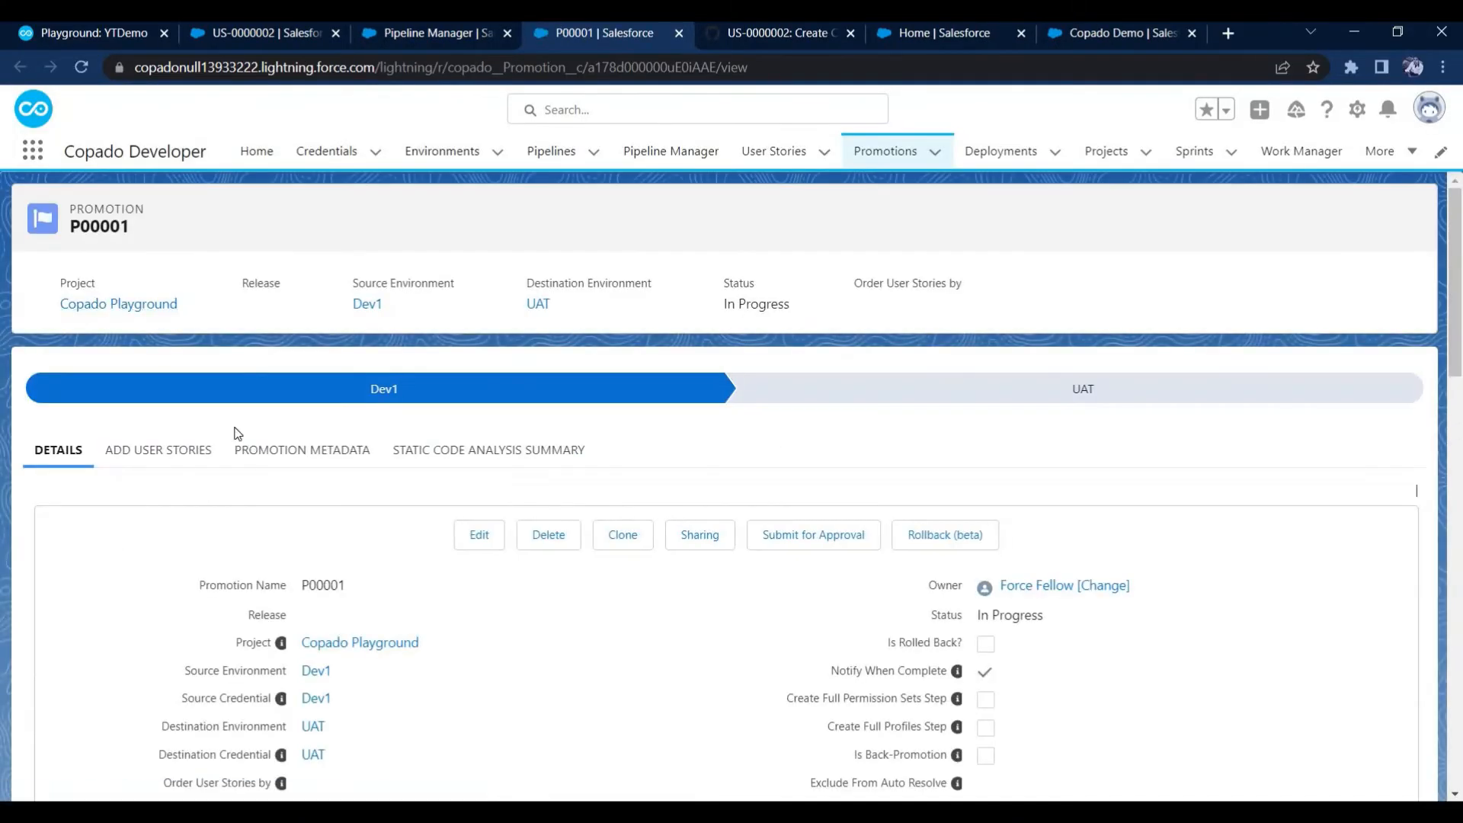
{"action": "scroll", "coordinate": [404, 498], "scroll_direction": "down", "scroll_amount": 6}
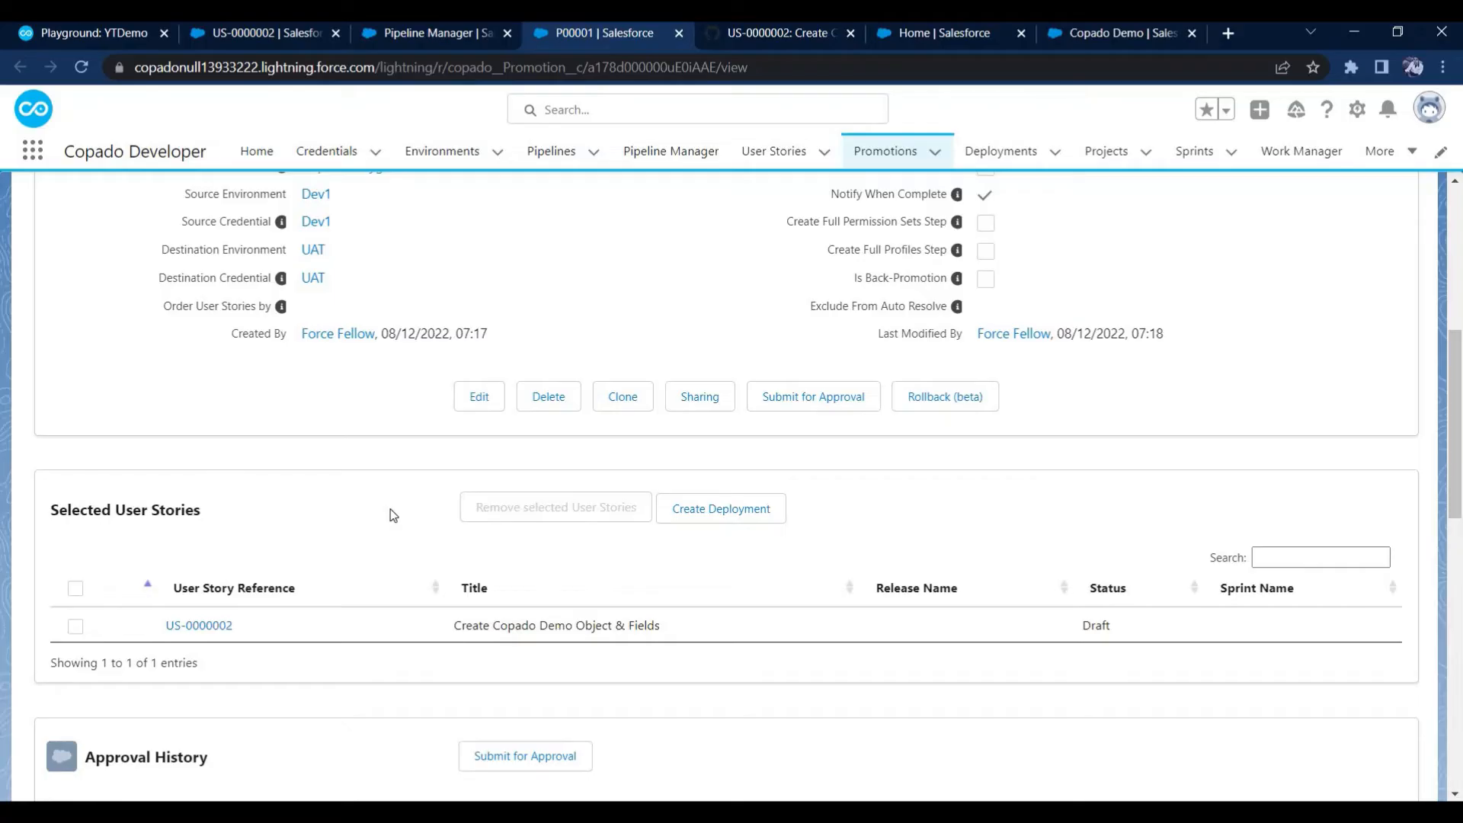
{"action": "scroll", "coordinate": [399, 506], "scroll_direction": "down", "scroll_amount": 5}
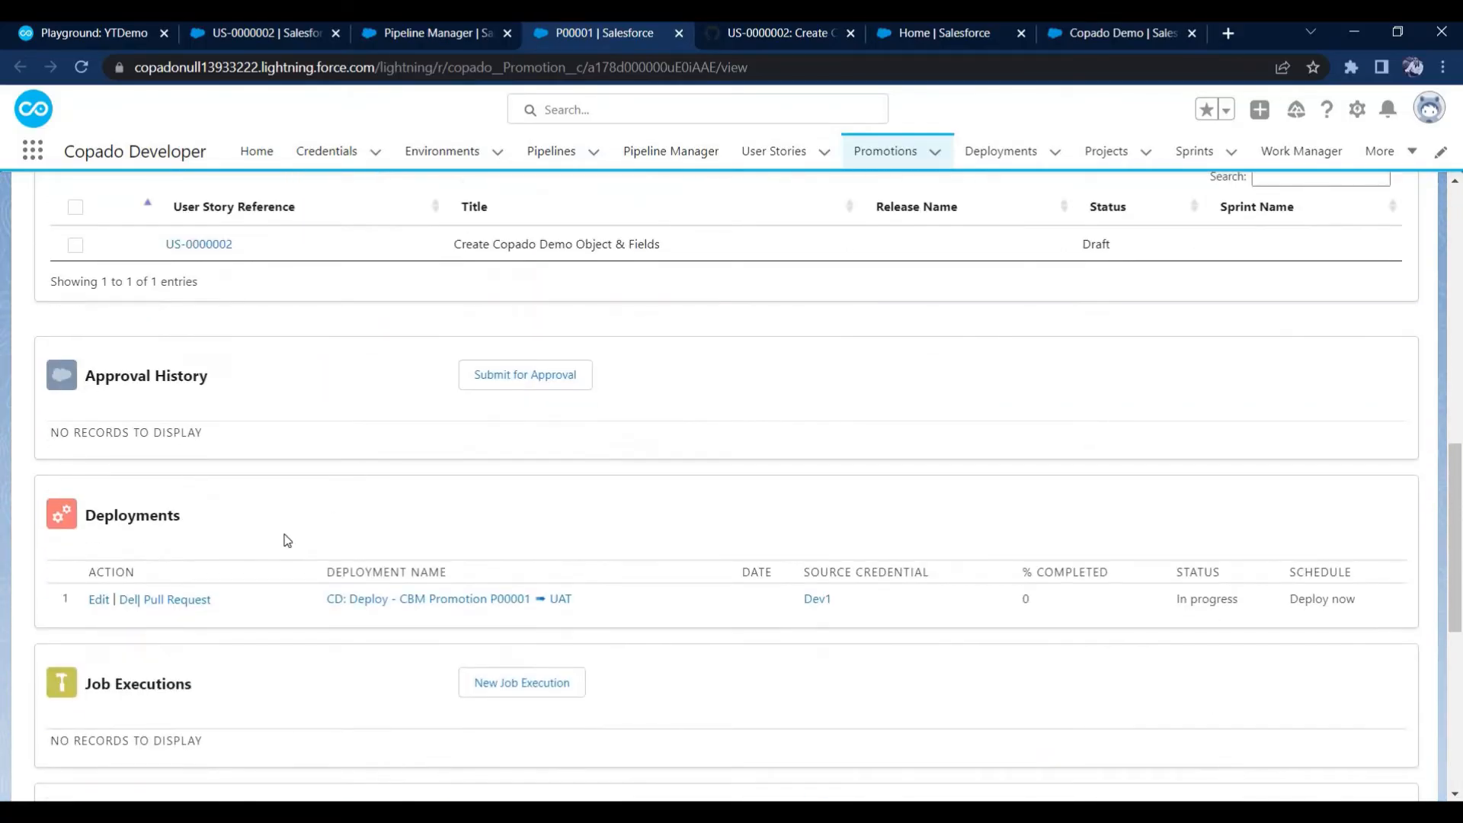
{"action": "left_click", "coordinate": [435, 599]}
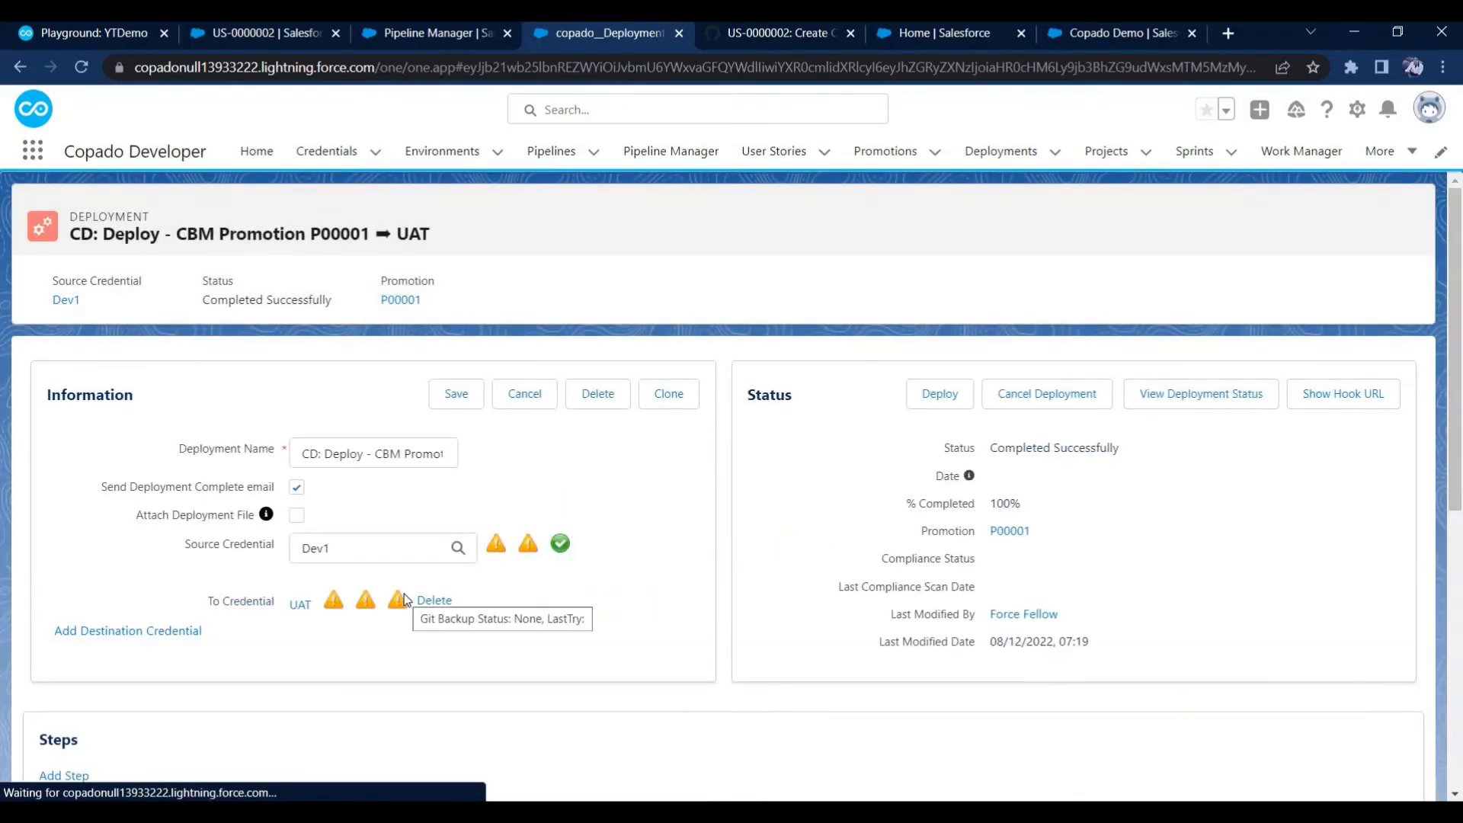
Check the UAT deployment's status and completion percentage, and open its detailed deployment status
{"action": "left_click_drag", "start_coordinate": [203, 303], "coordinate": [331, 302]}
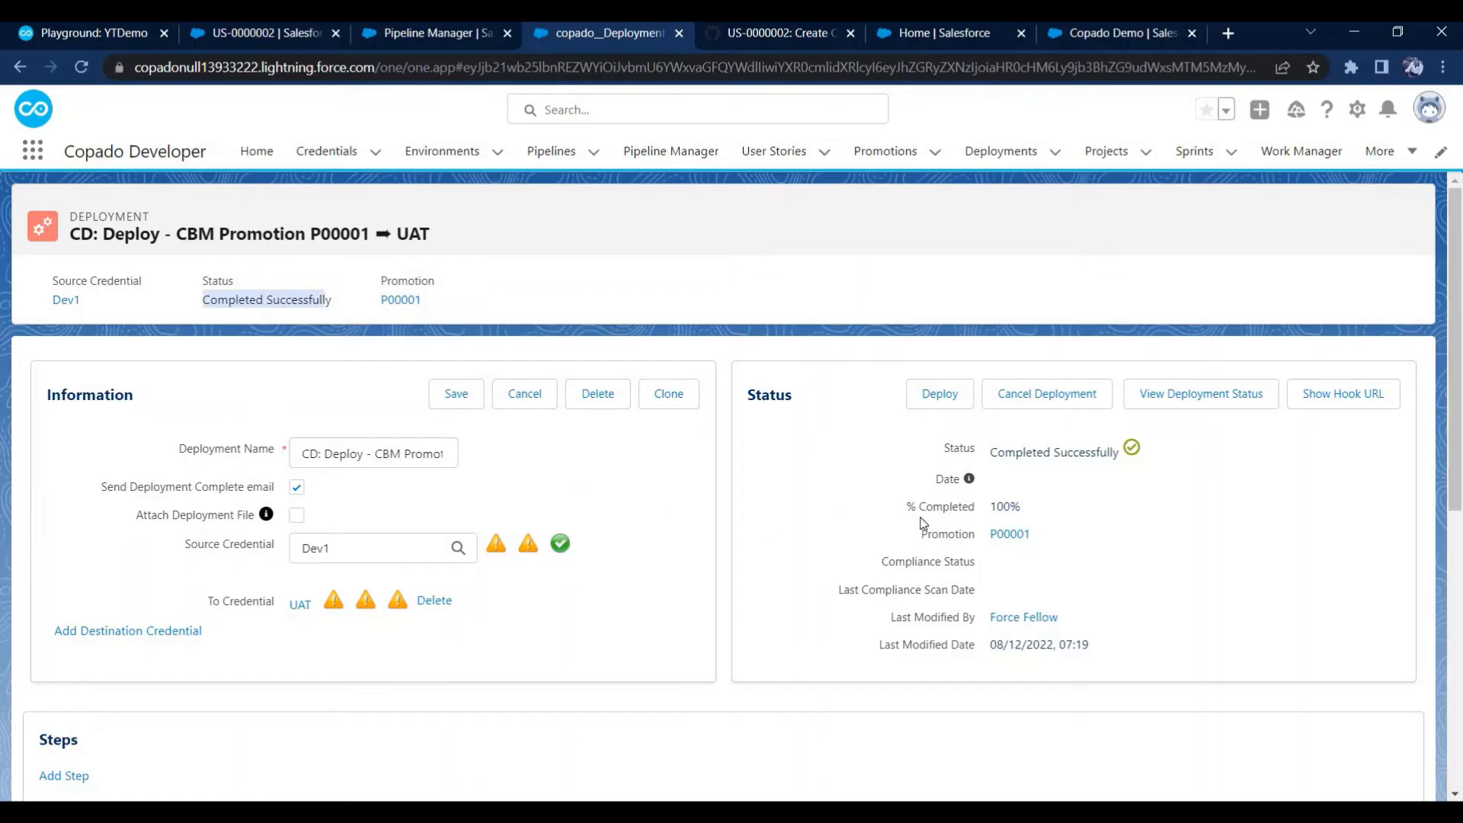
{"action": "left_click_drag", "start_coordinate": [1032, 501], "coordinate": [1032, 503]}
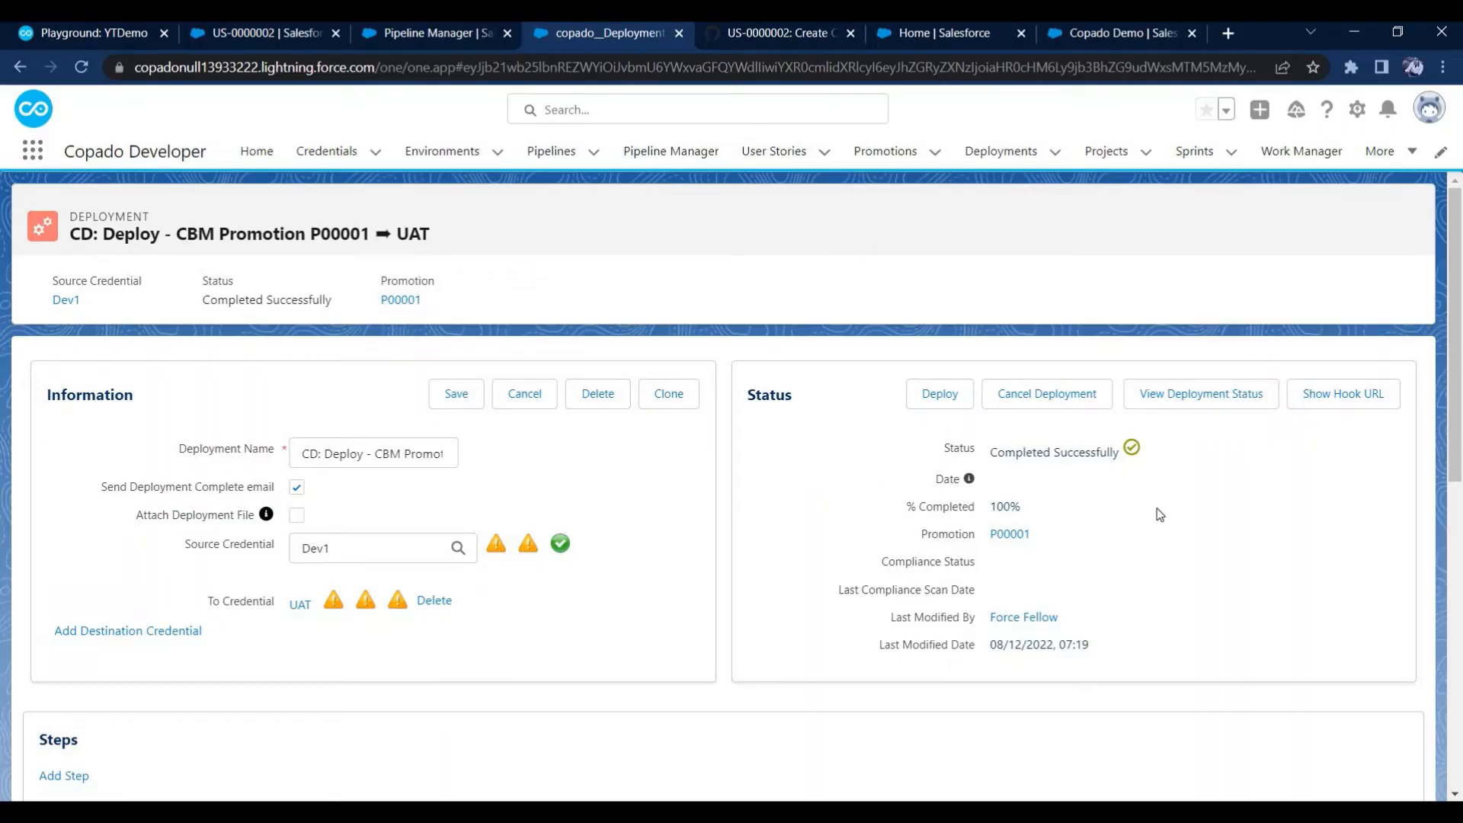
{"action": "left_click", "coordinate": [1196, 406]}
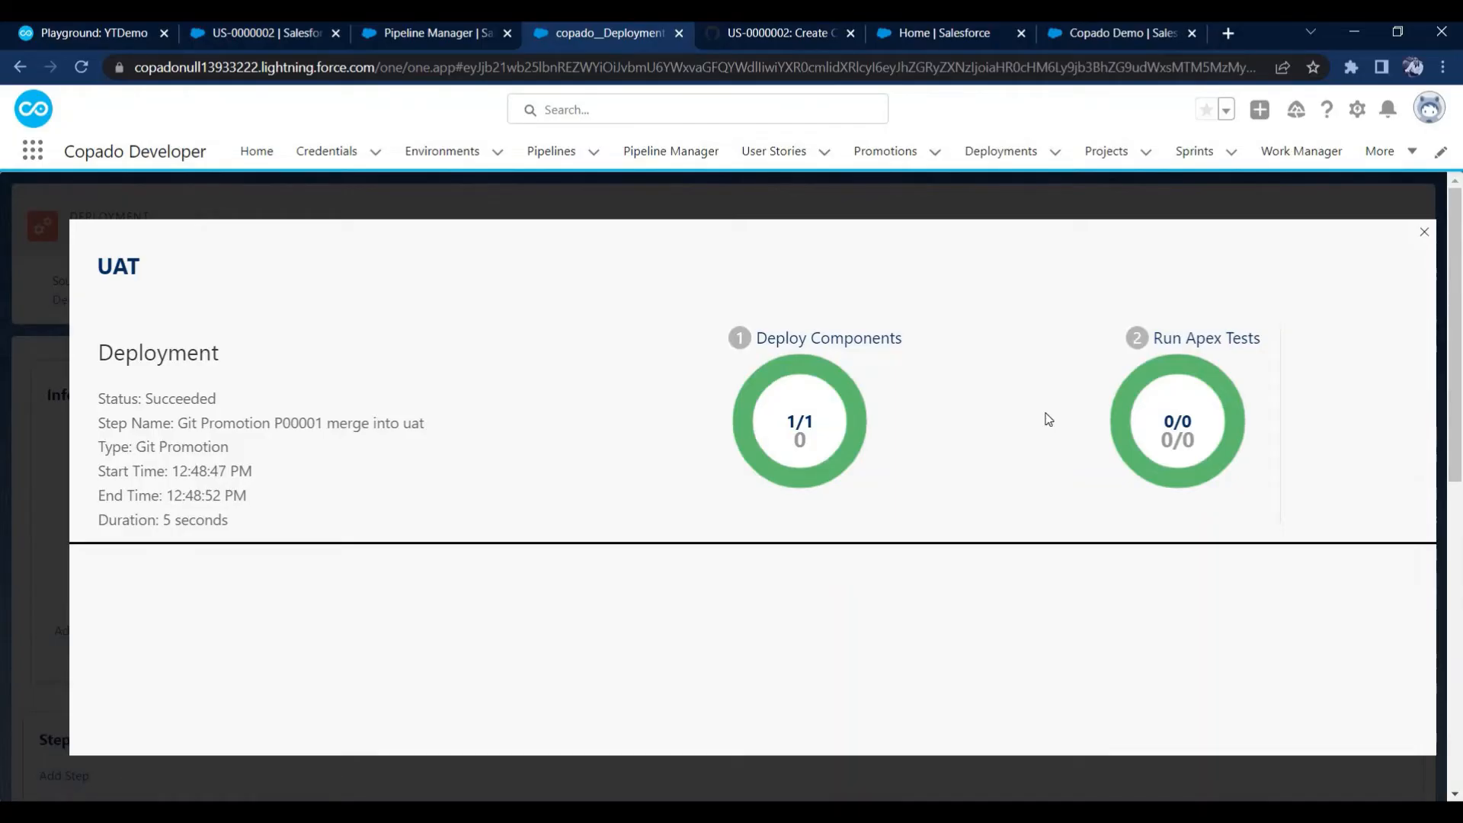
Close the detailed deployment status and review the Git Promotion step's details and results in the UAT deployment record
{"action": "left_click", "coordinate": [1425, 235]}
{"action": "scroll", "coordinate": [683, 483], "scroll_direction": "down", "scroll_amount": 2}
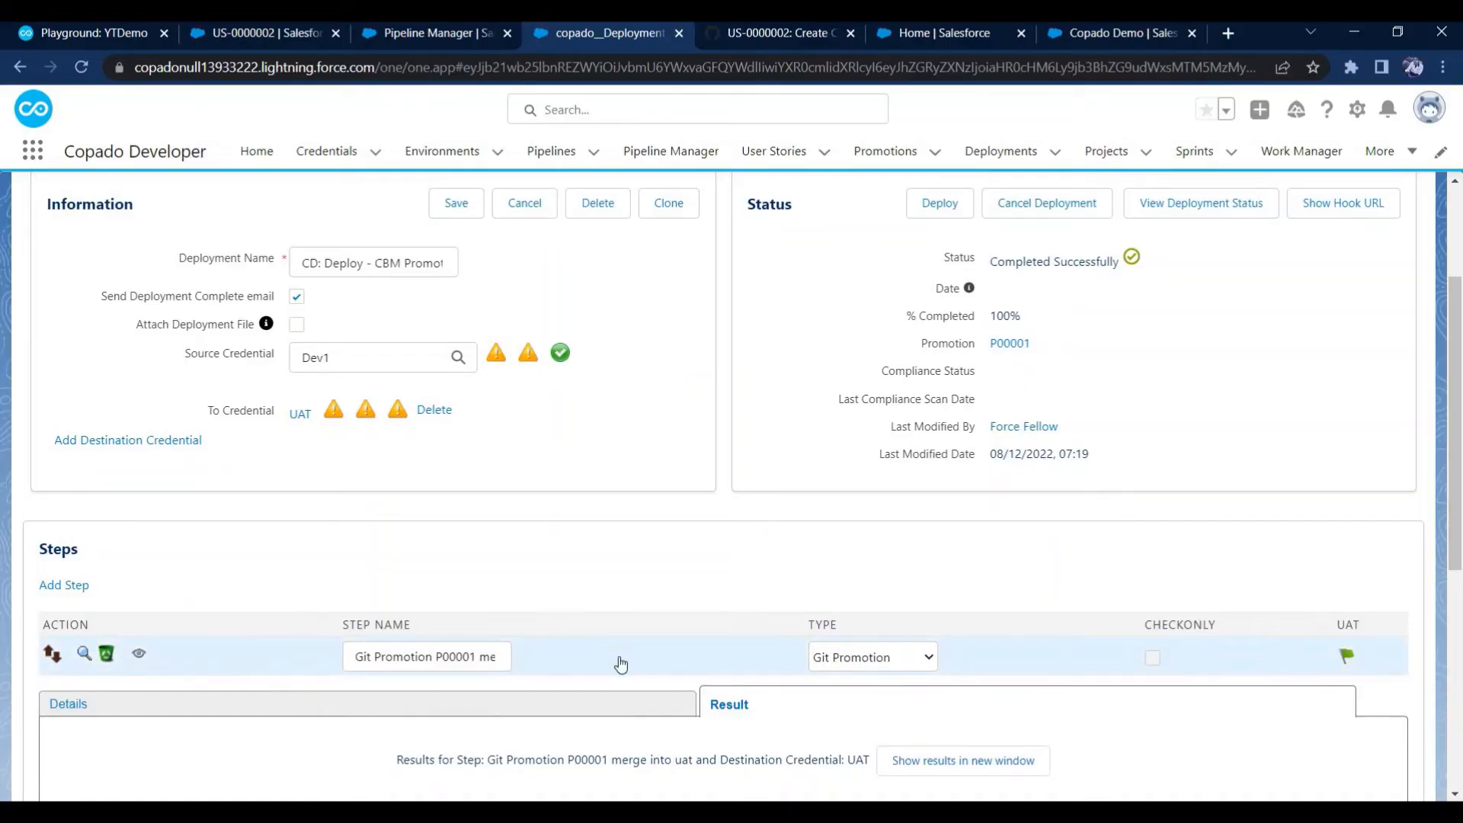
{"action": "left_click", "coordinate": [587, 658]}
{"action": "scroll", "coordinate": [744, 581], "scroll_direction": "down", "scroll_amount": 1}
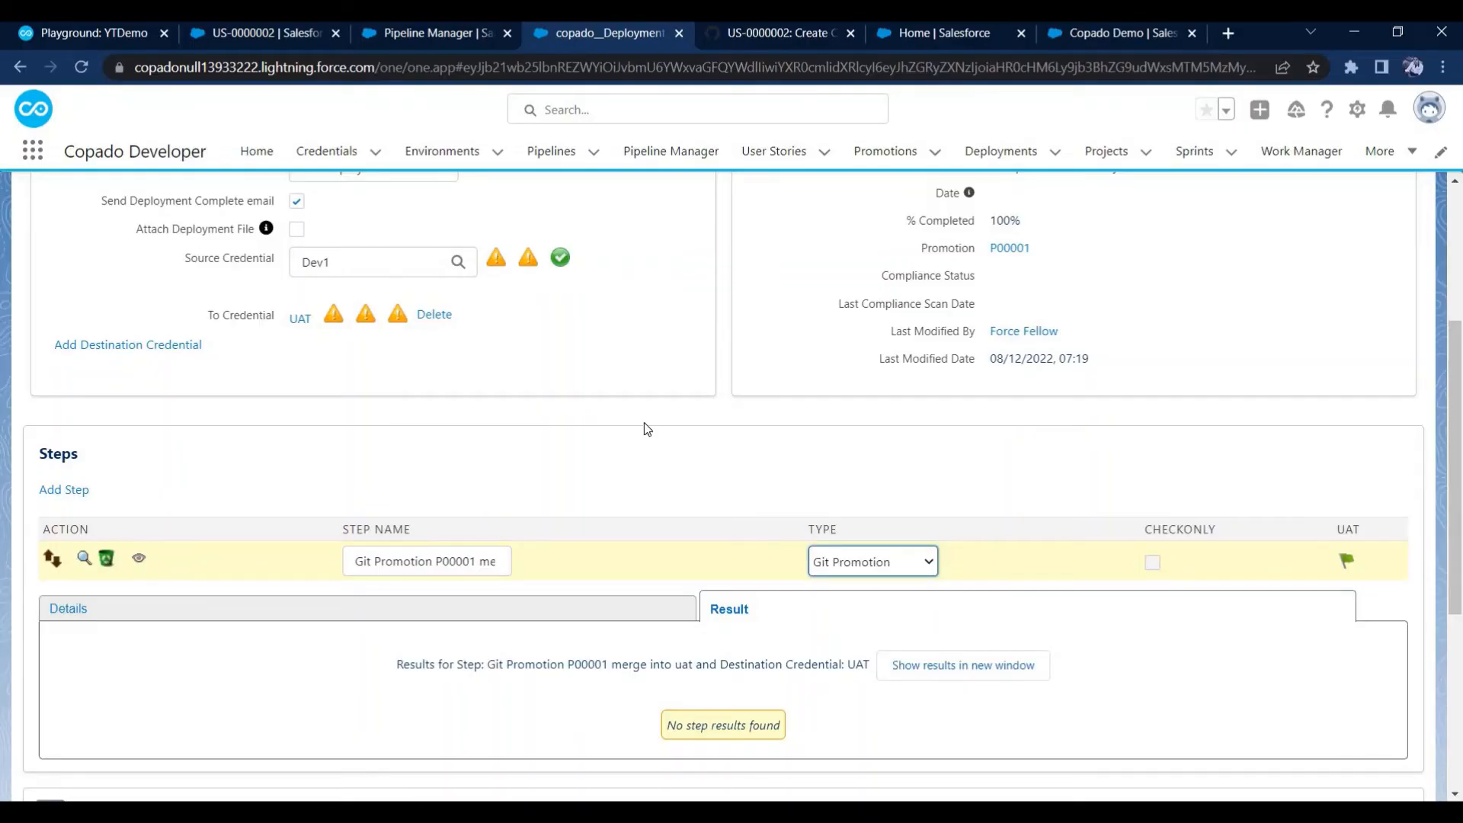
{"action": "scroll", "coordinate": [641, 432], "scroll_direction": "down", "scroll_amount": 3}
{"action": "left_click", "coordinate": [643, 400]}
{"action": "scroll", "coordinate": [646, 404], "scroll_direction": "down", "scroll_amount": 3}
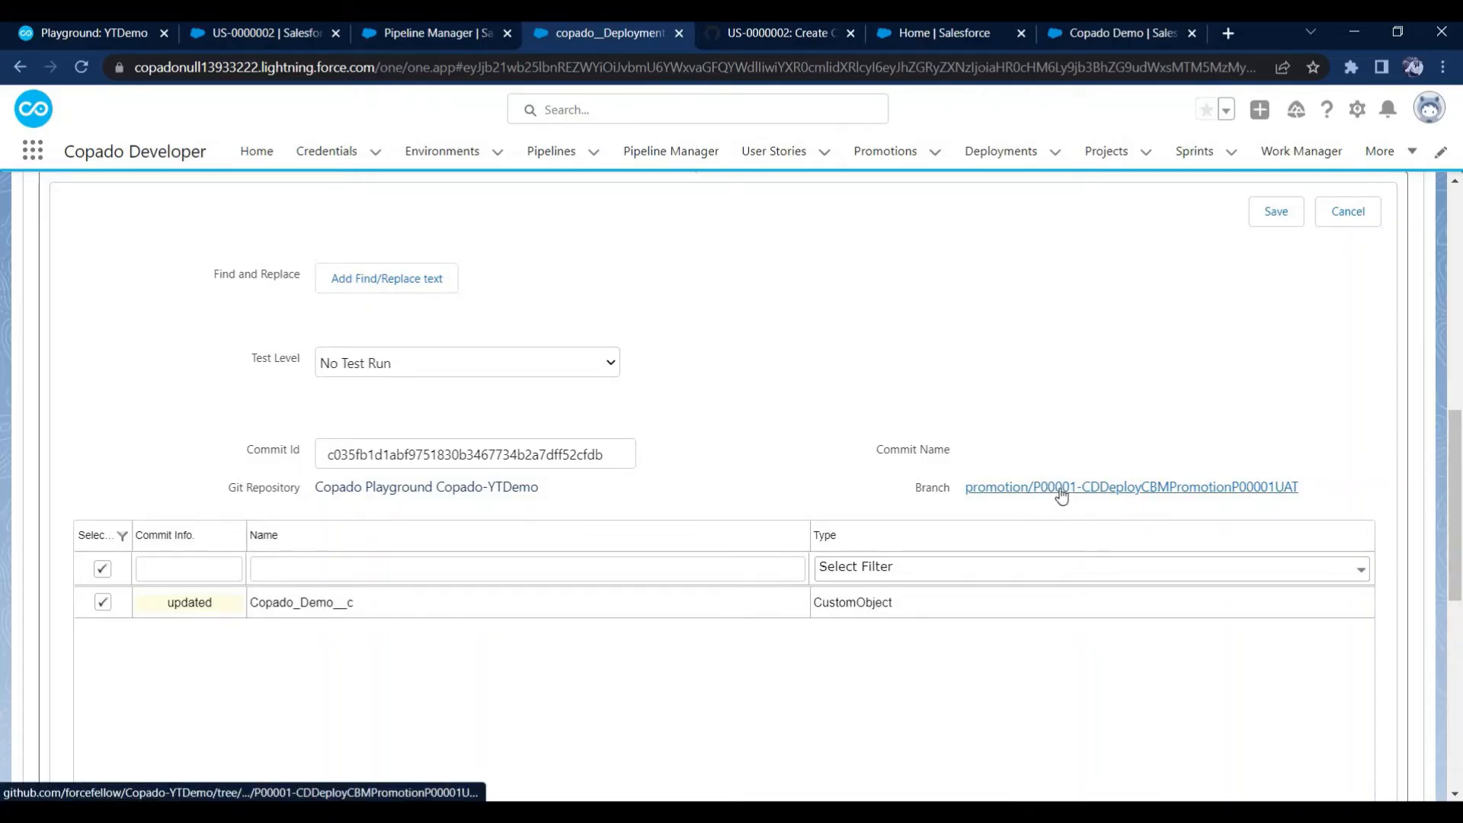
{"action": "scroll", "coordinate": [975, 564], "scroll_direction": "up", "scroll_amount": 3}
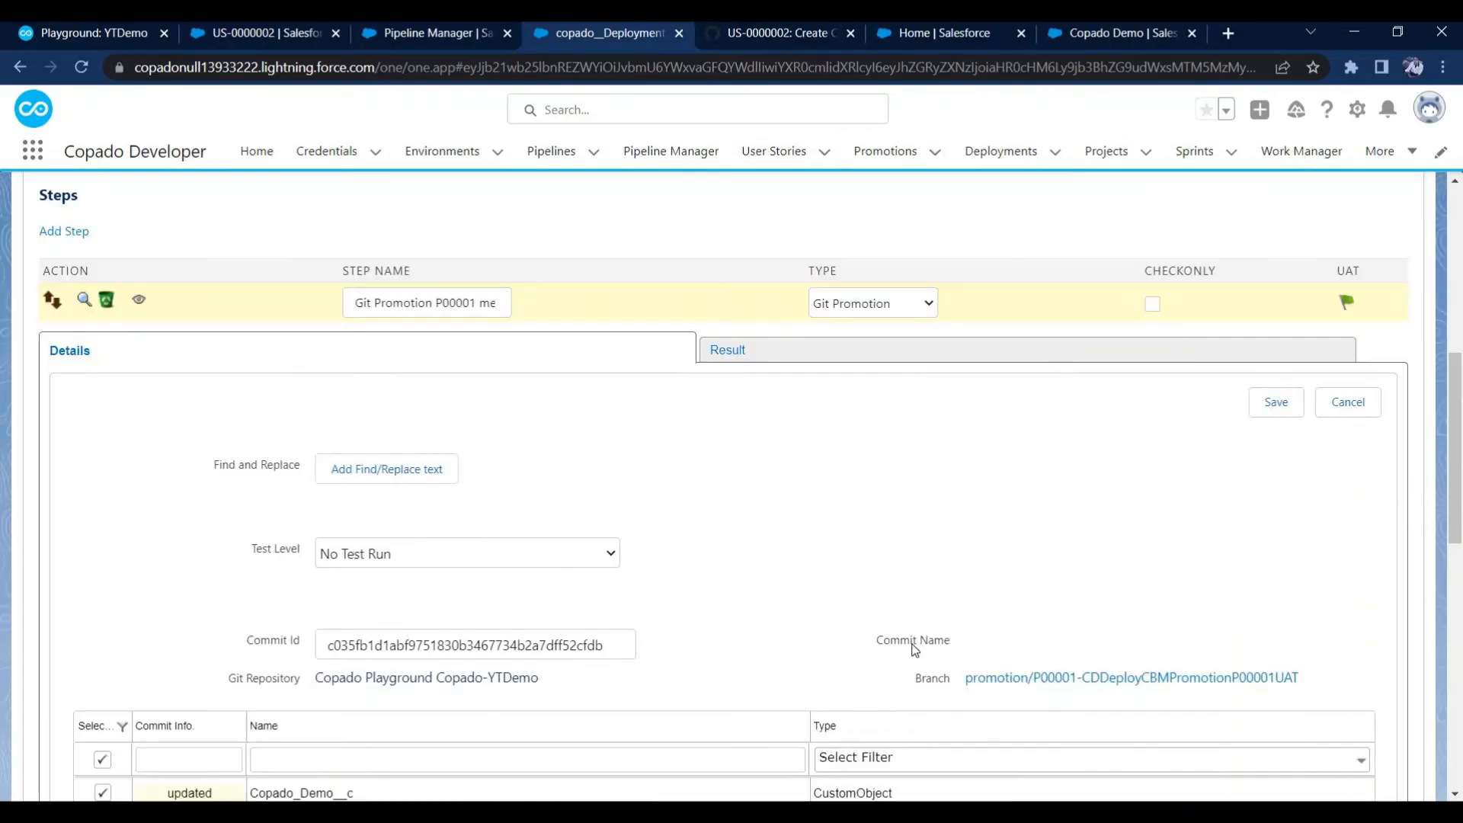
{"action": "left_click", "coordinate": [736, 358]}
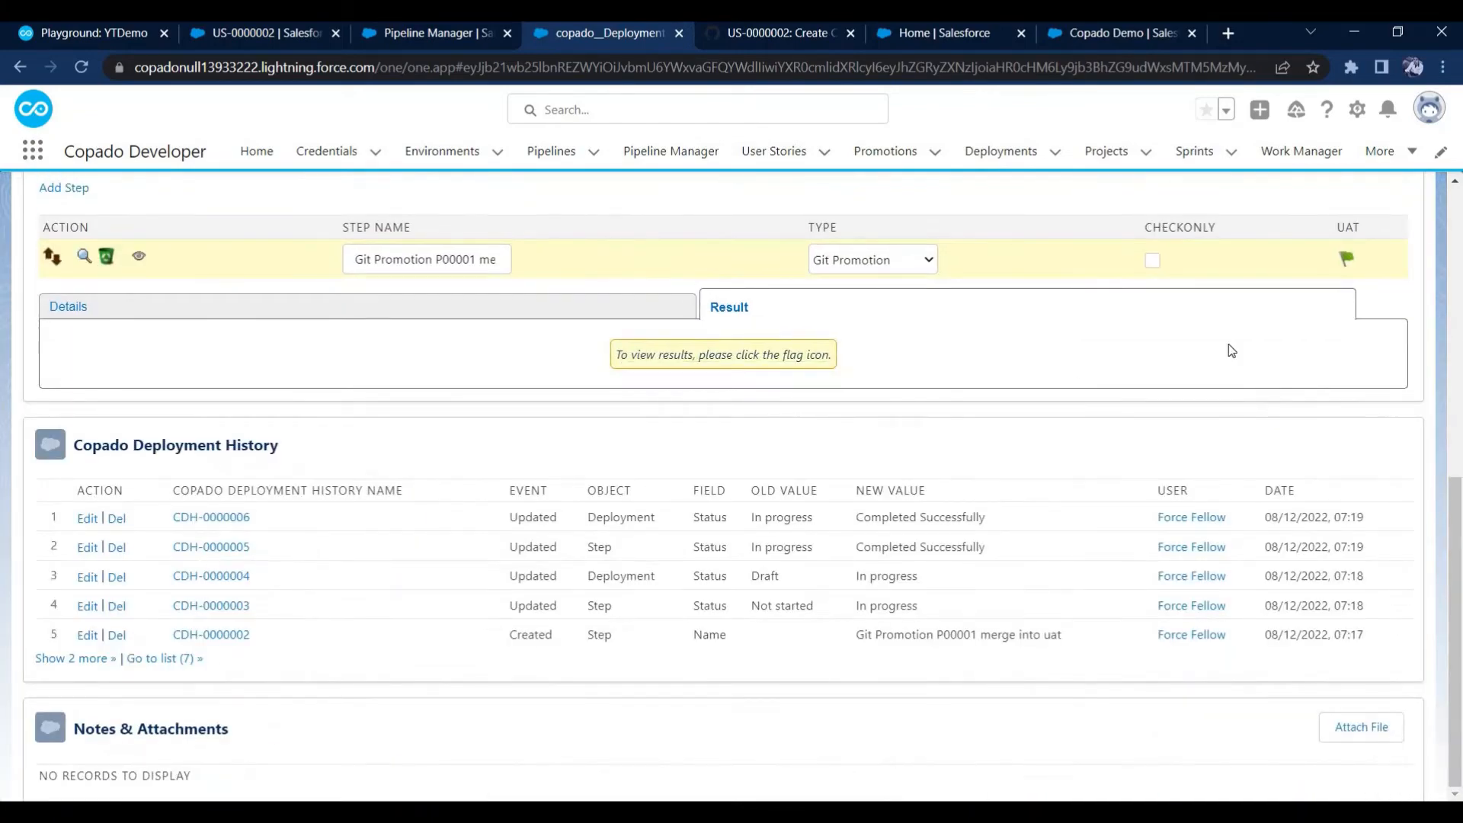
{"action": "mouse_move", "coordinate": [1387, 254]}
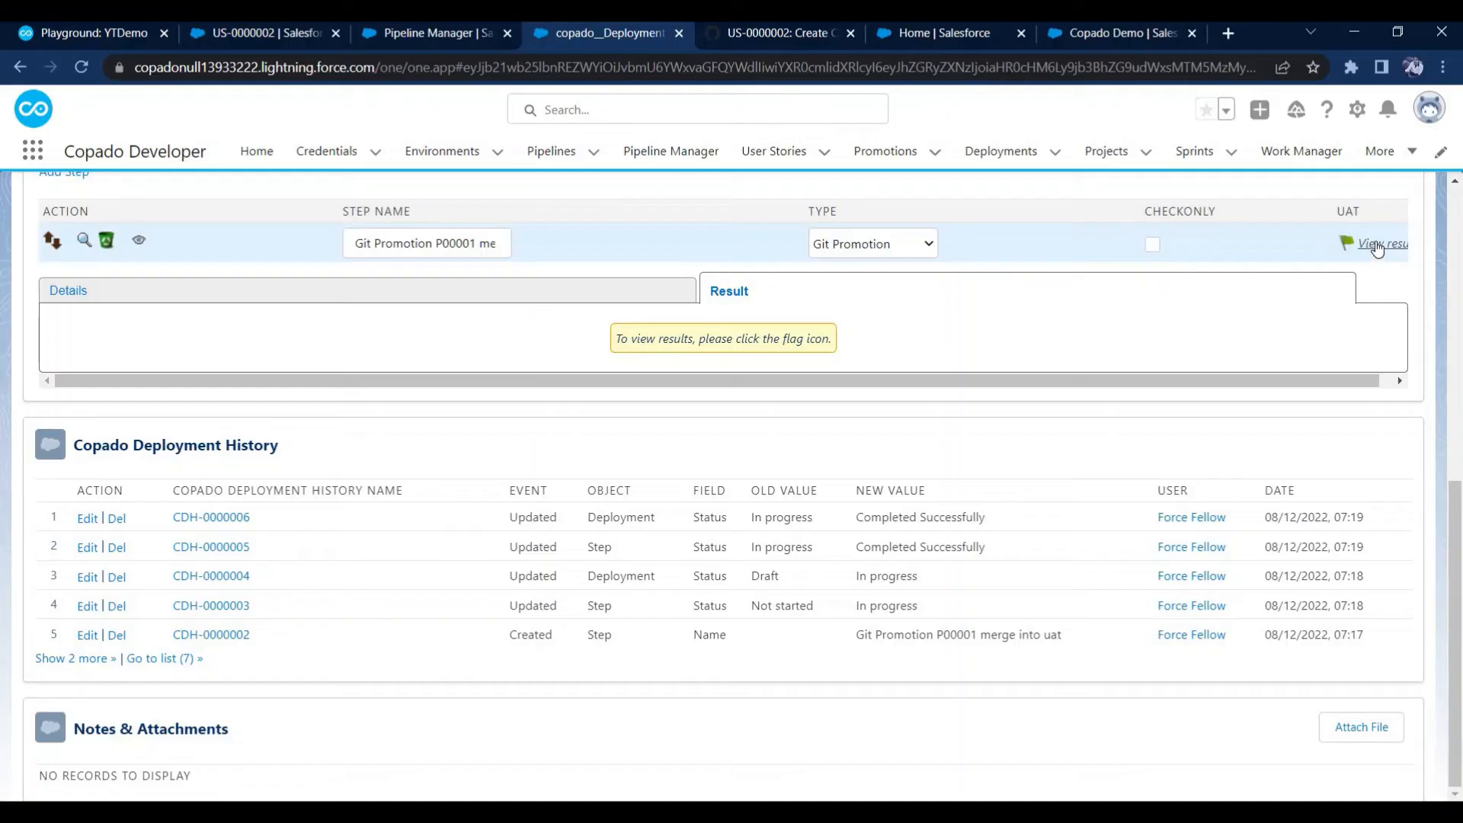
{"action": "scroll", "coordinate": [969, 395], "scroll_direction": "up", "scroll_amount": 3}
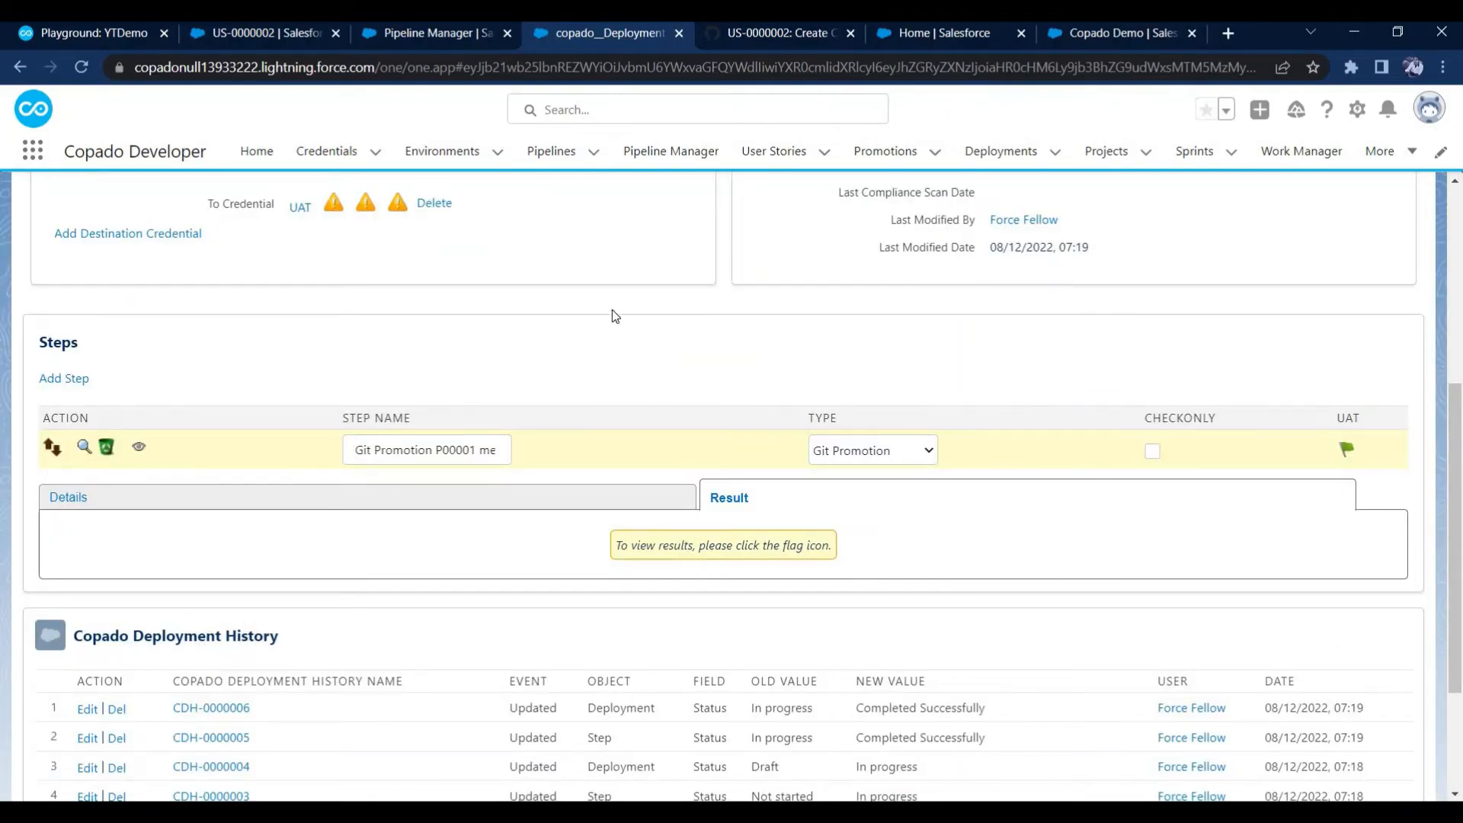
Reload user story US-0000002, open the UAT credential from its build information, and open that credential's org
{"action": "left_click", "coordinate": [308, 34]}
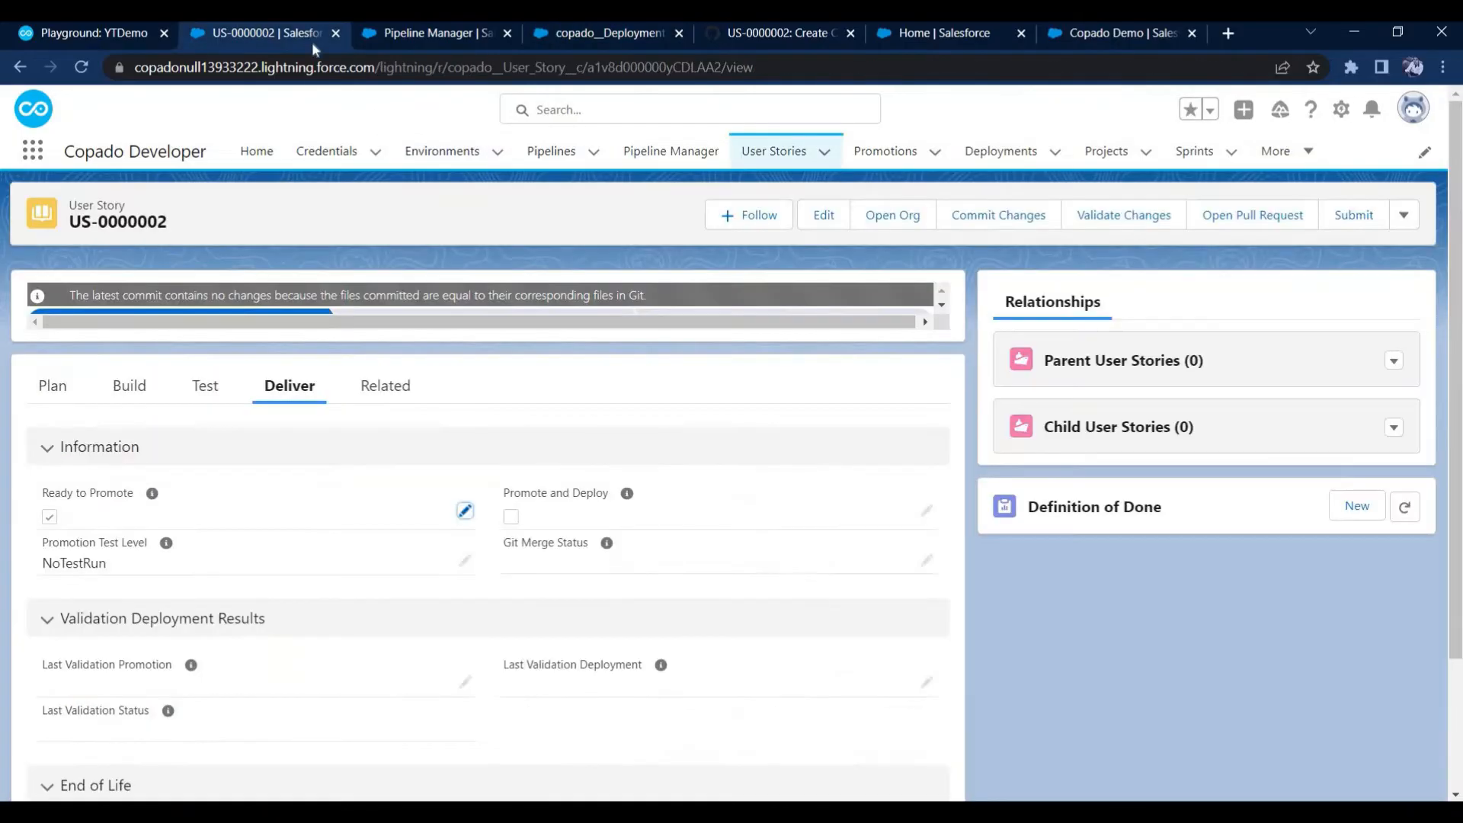
{"action": "left_click", "coordinate": [320, 69]}
{"action": "key", "text": "Return"}
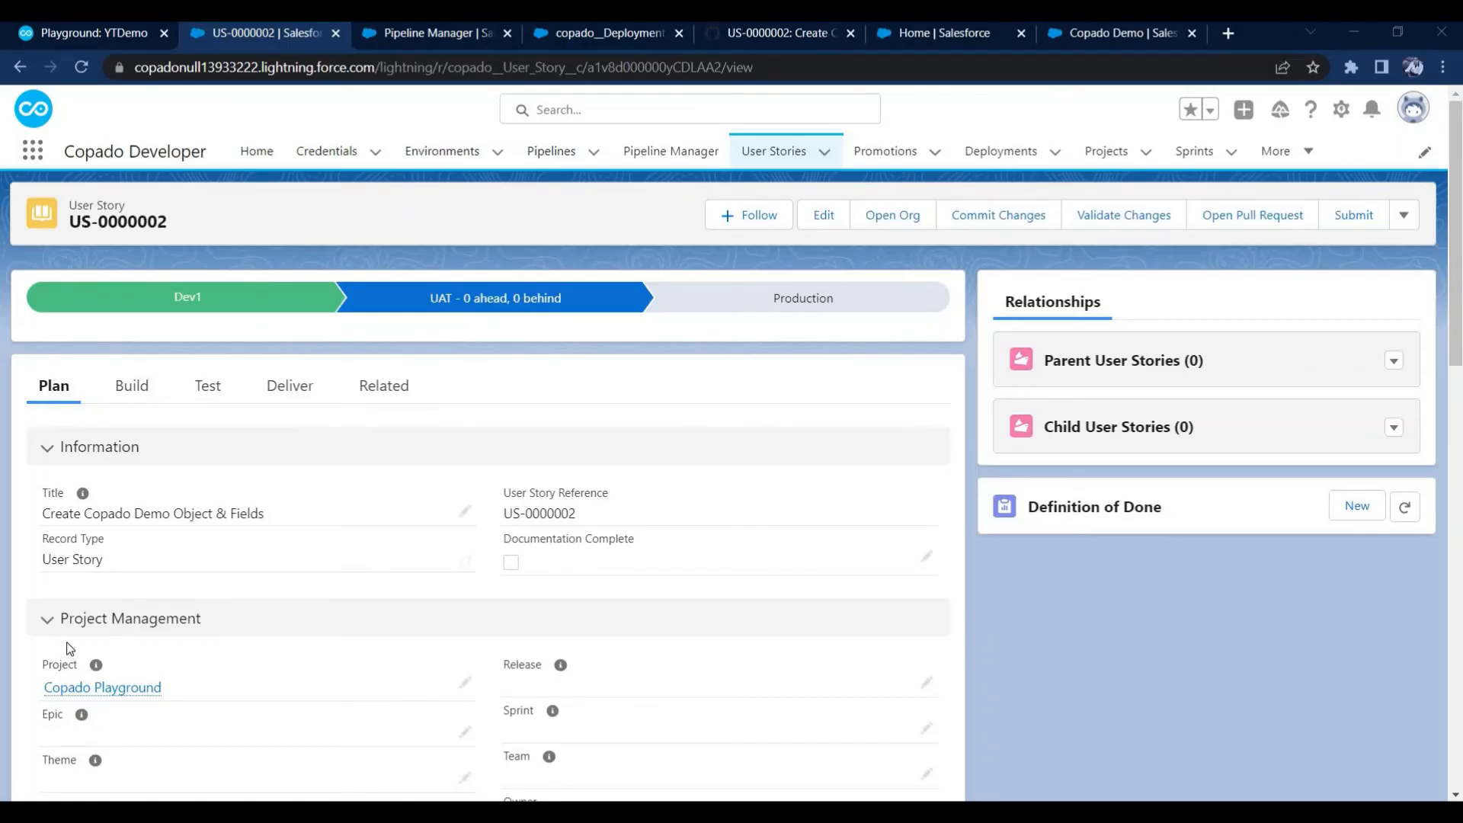
{"action": "left_click", "coordinate": [132, 396]}
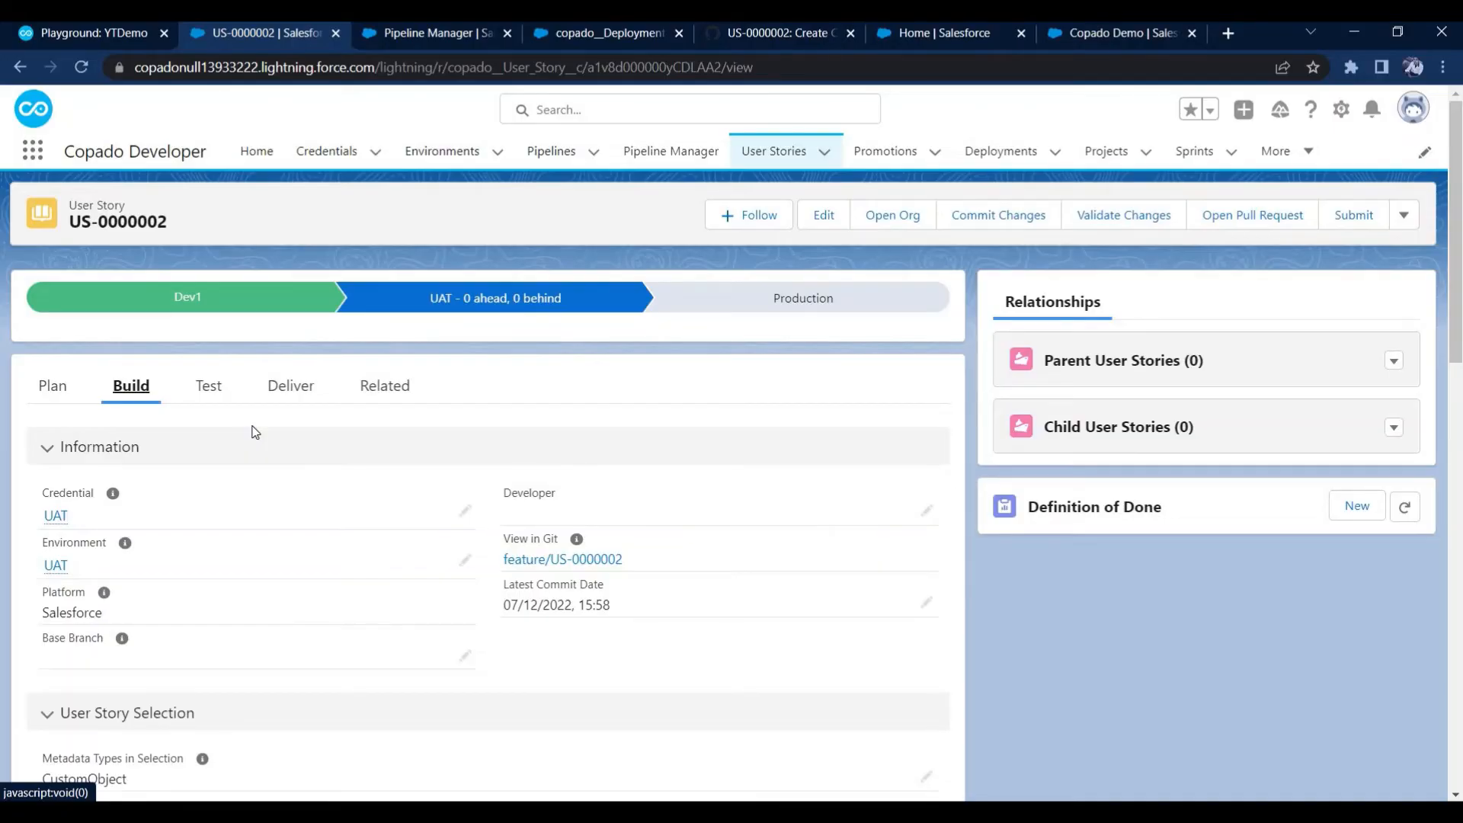
{"action": "left_click", "coordinate": [50, 522]}
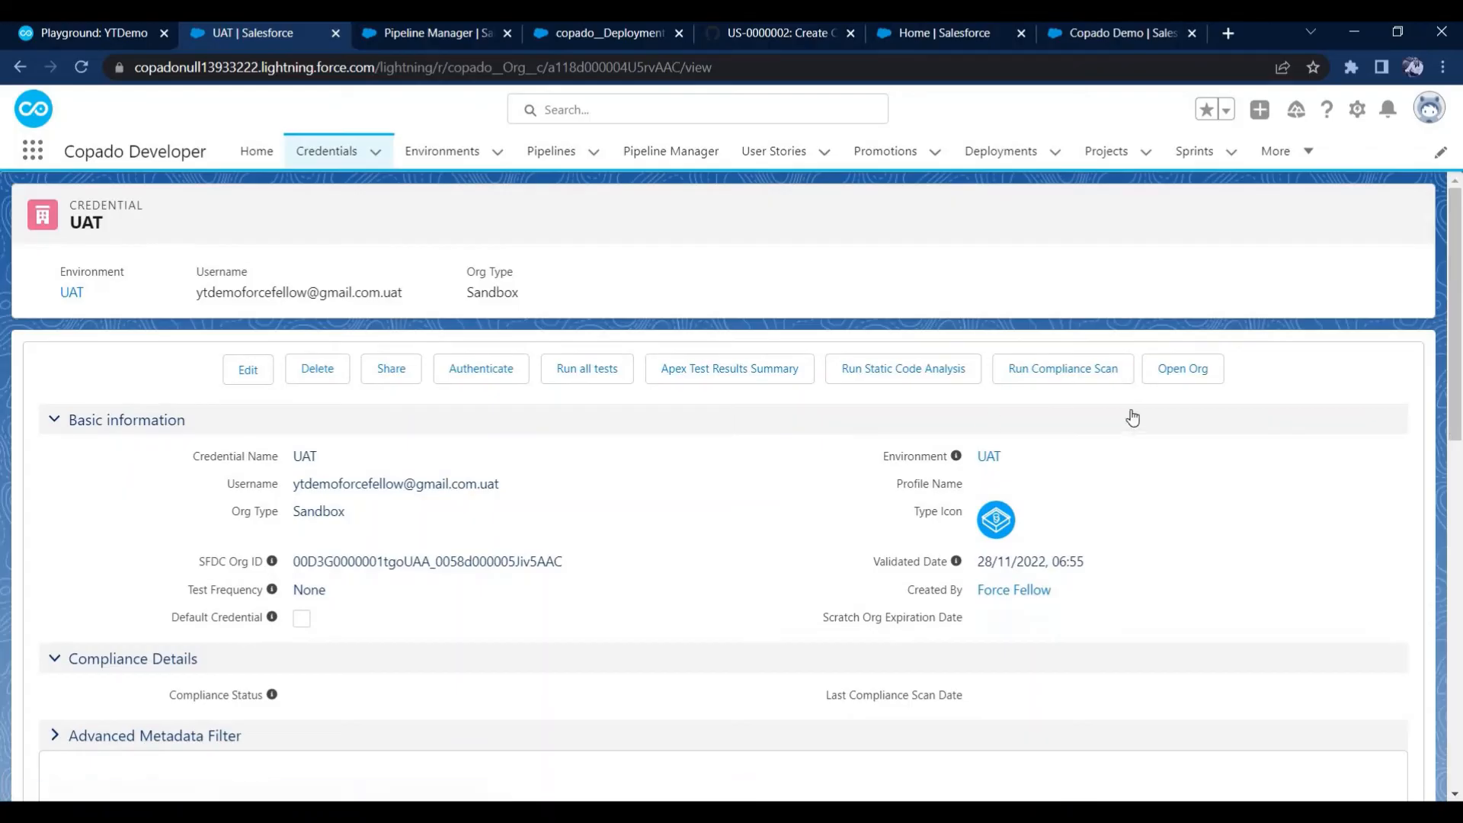
{"action": "left_click", "coordinate": [1181, 369]}
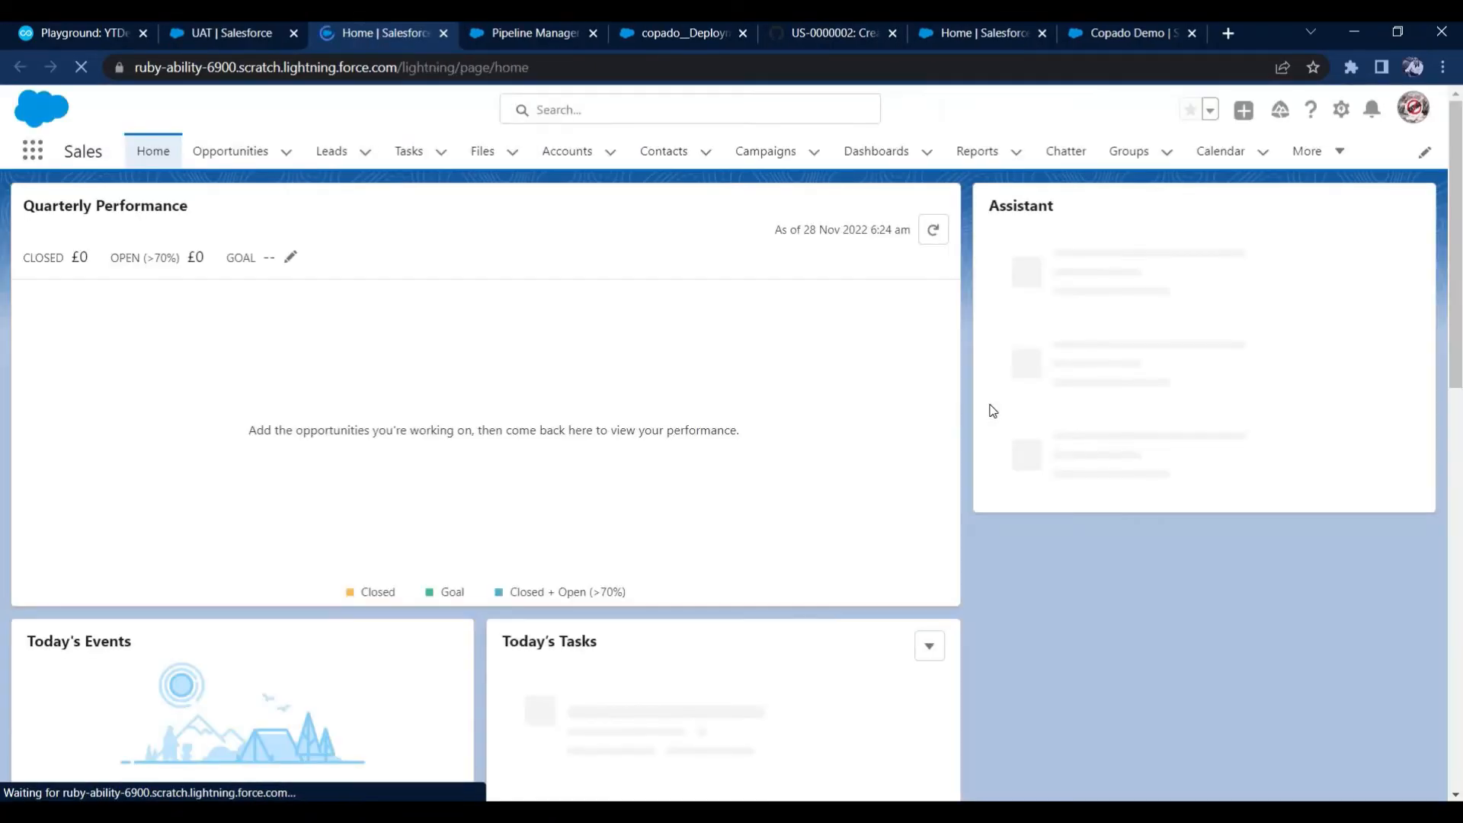
Search for "copa" among the UAT org's objects in Setup and view the Copado Demo object's fields and relationships
{"action": "left_click", "coordinate": [1341, 108]}
{"action": "left_click", "coordinate": [1298, 163]}
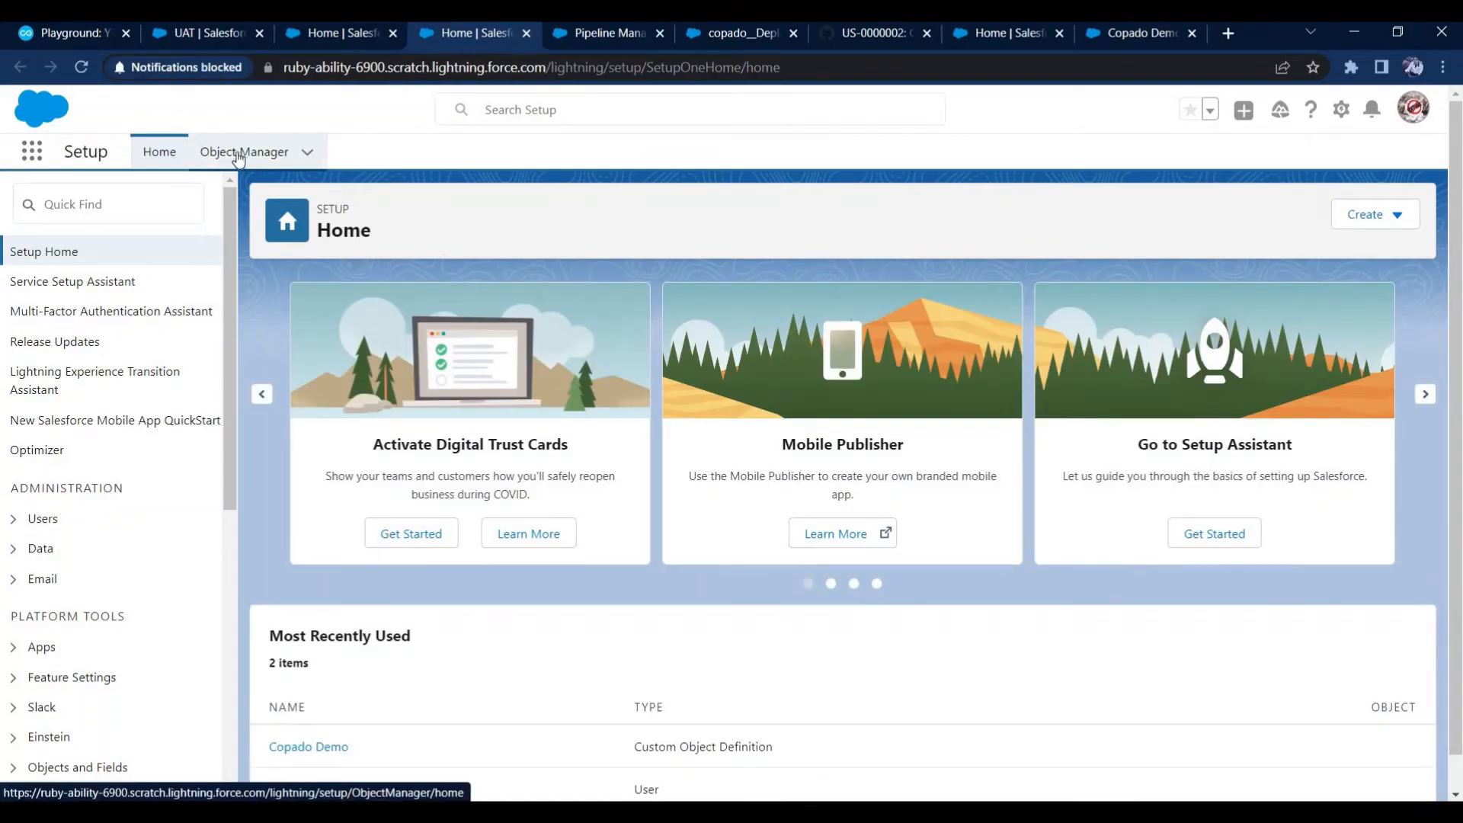
{"action": "left_click", "coordinate": [245, 156]}
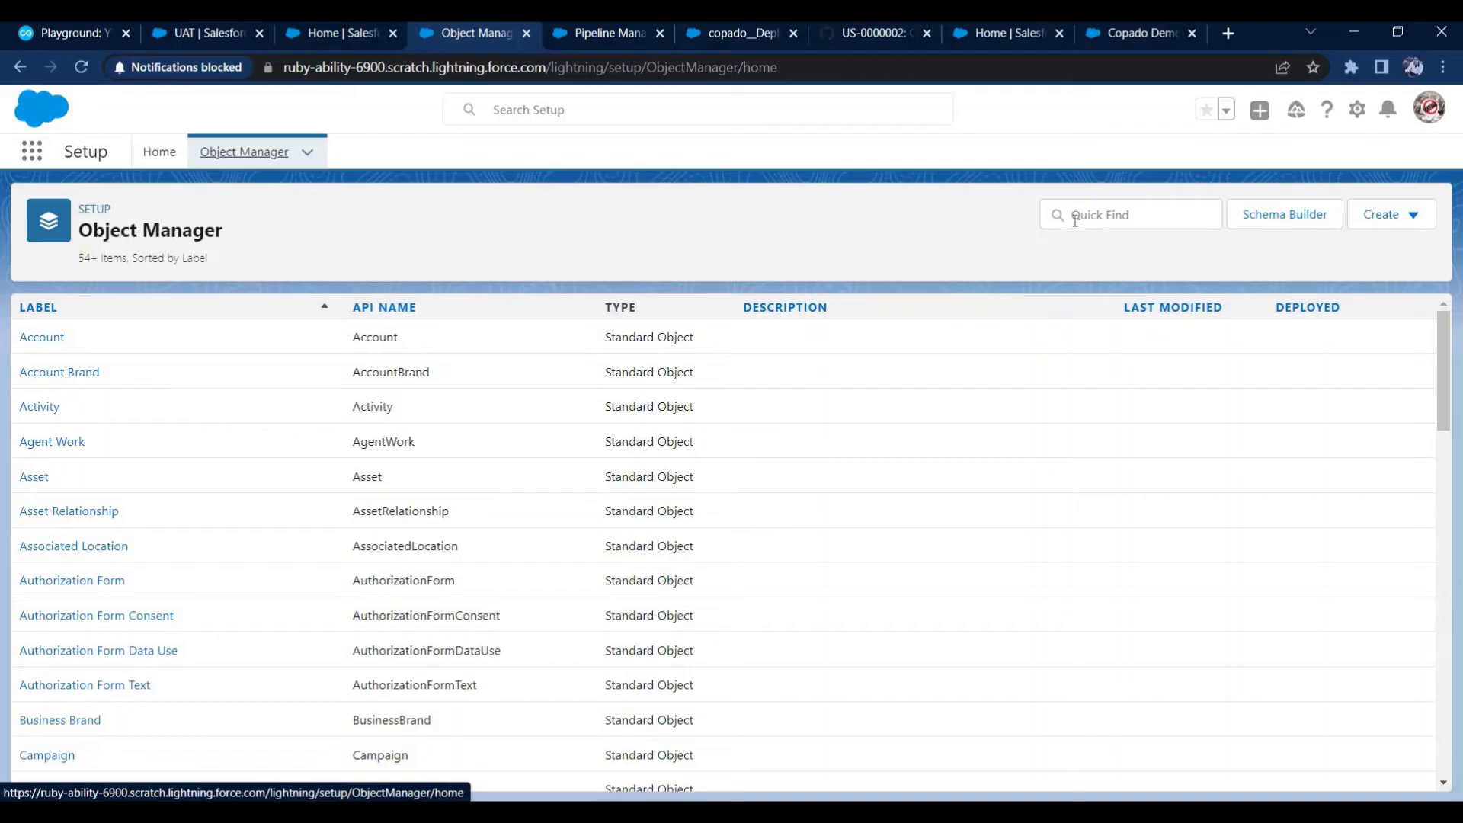
{"action": "left_click", "coordinate": [1097, 215]}
{"action": "type", "text": "copa"}
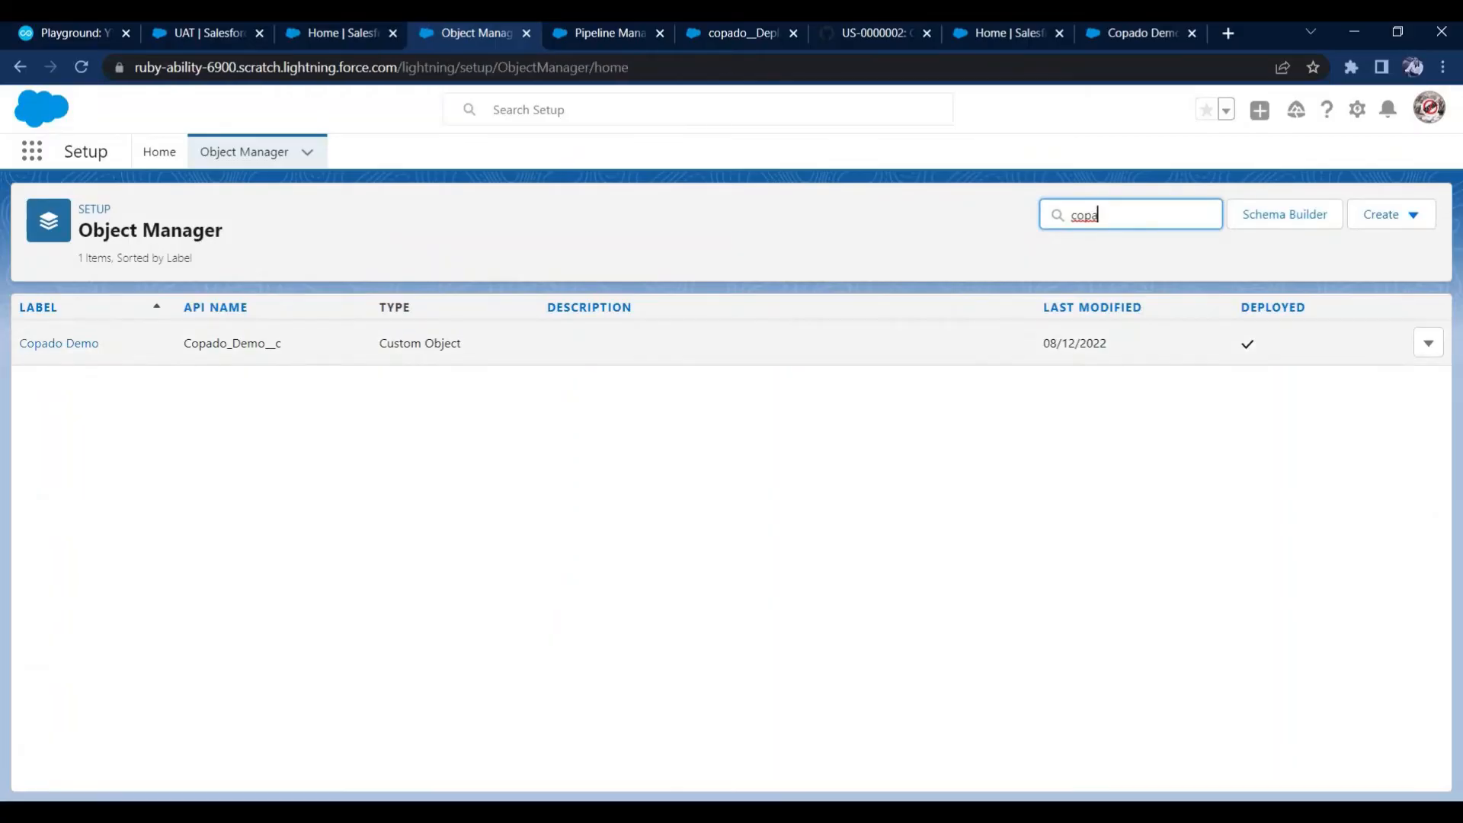
{"action": "left_click", "coordinate": [77, 344]}
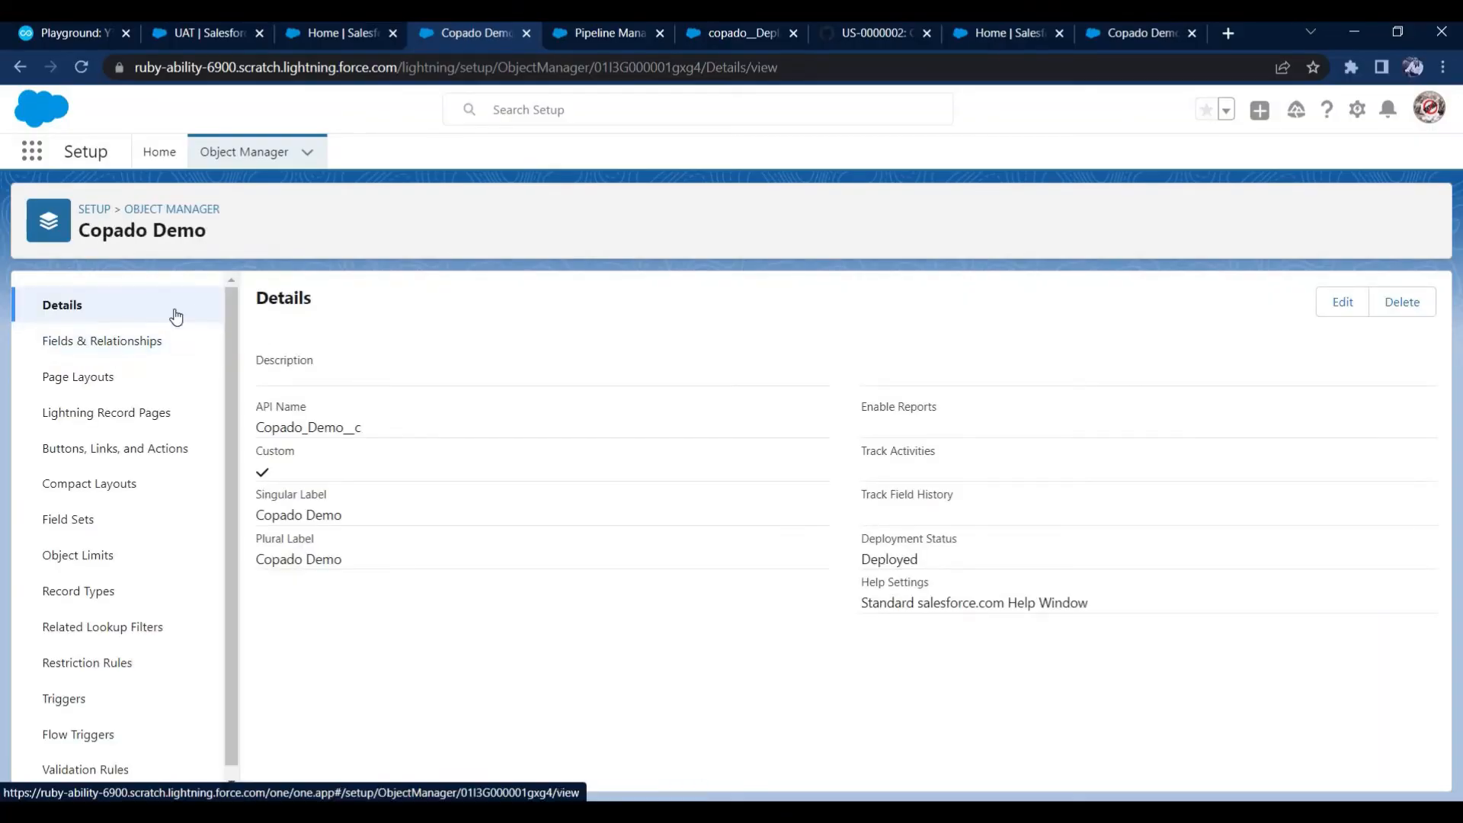
{"action": "left_click", "coordinate": [125, 343]}
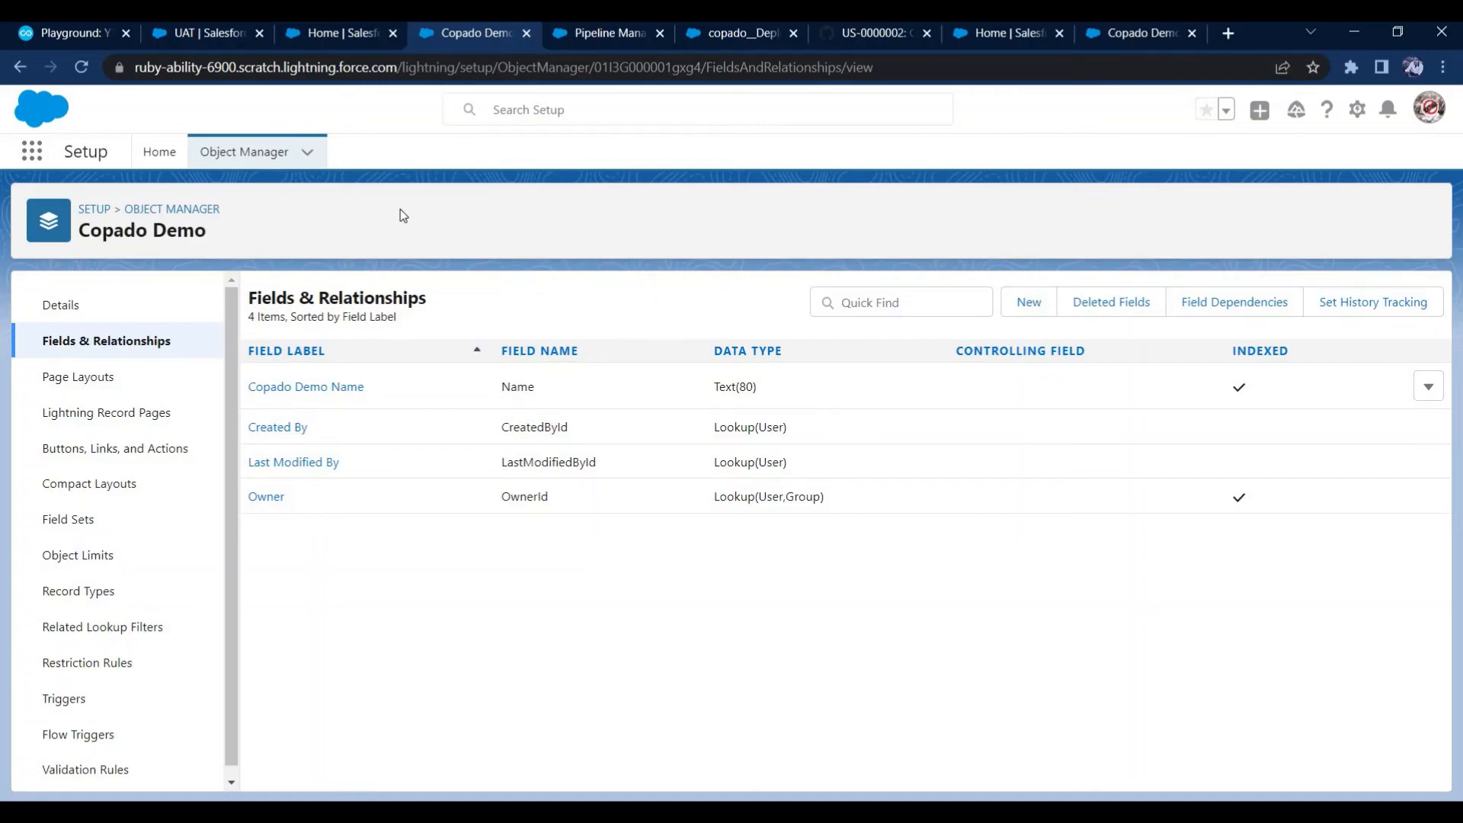
In Copado's Pipeline Manager, inspect the user stories Dev2 is behind UAT, and return to the pipeline without back-promoting
{"action": "left_click", "coordinate": [221, 34]}
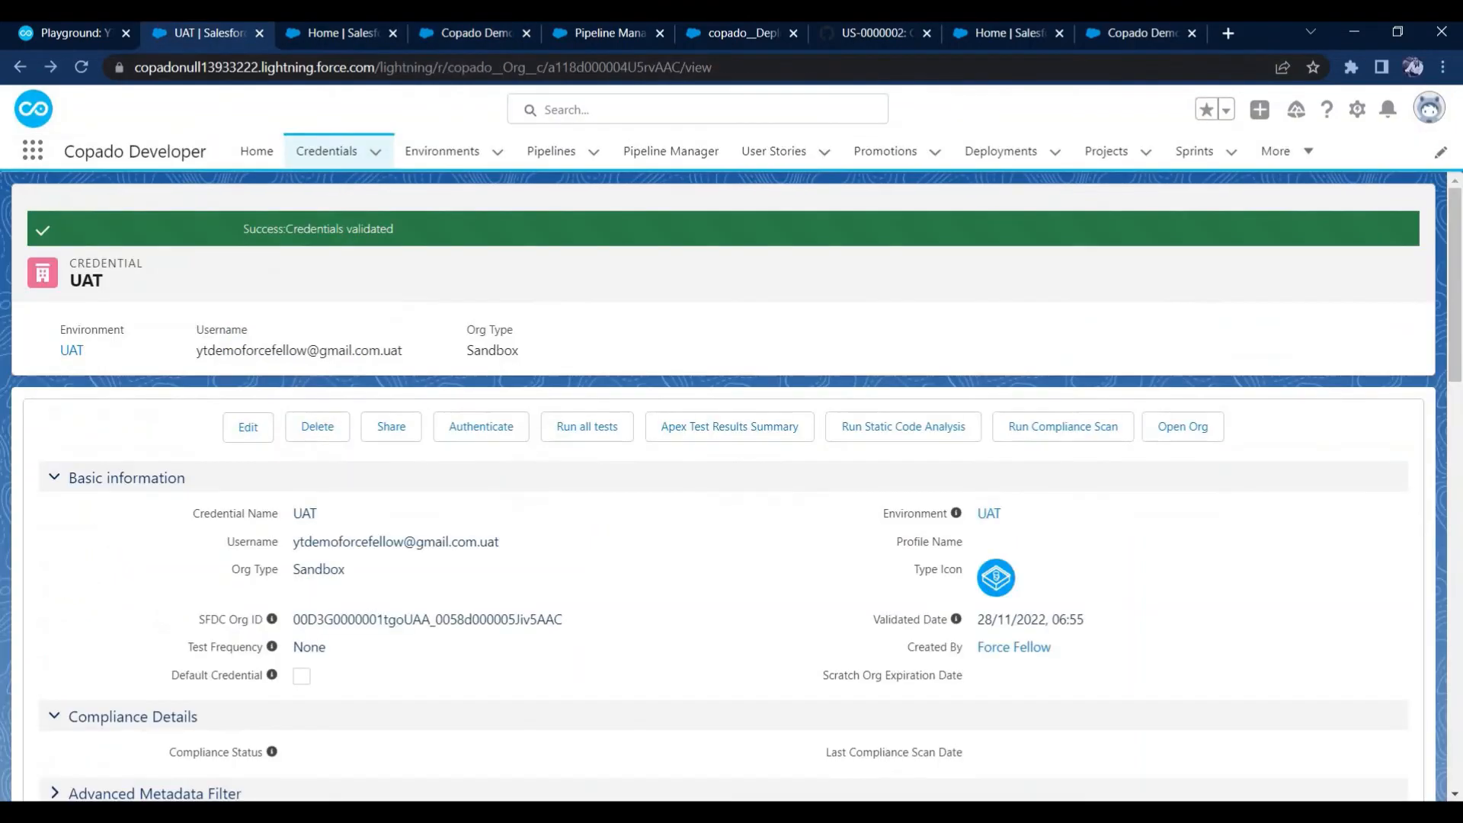
{"action": "left_click", "coordinate": [651, 155]}
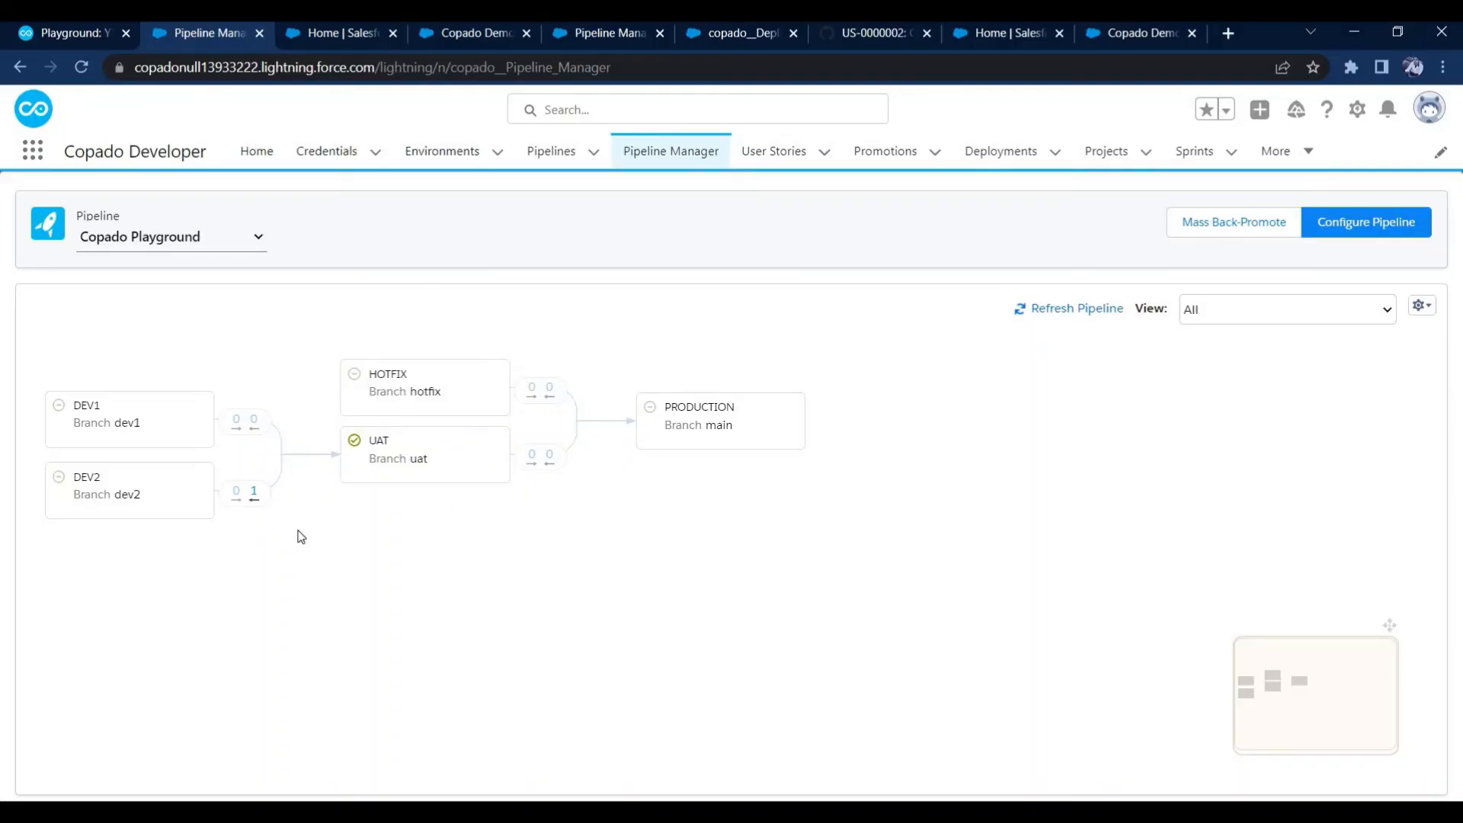
{"action": "left_click", "coordinate": [255, 495]}
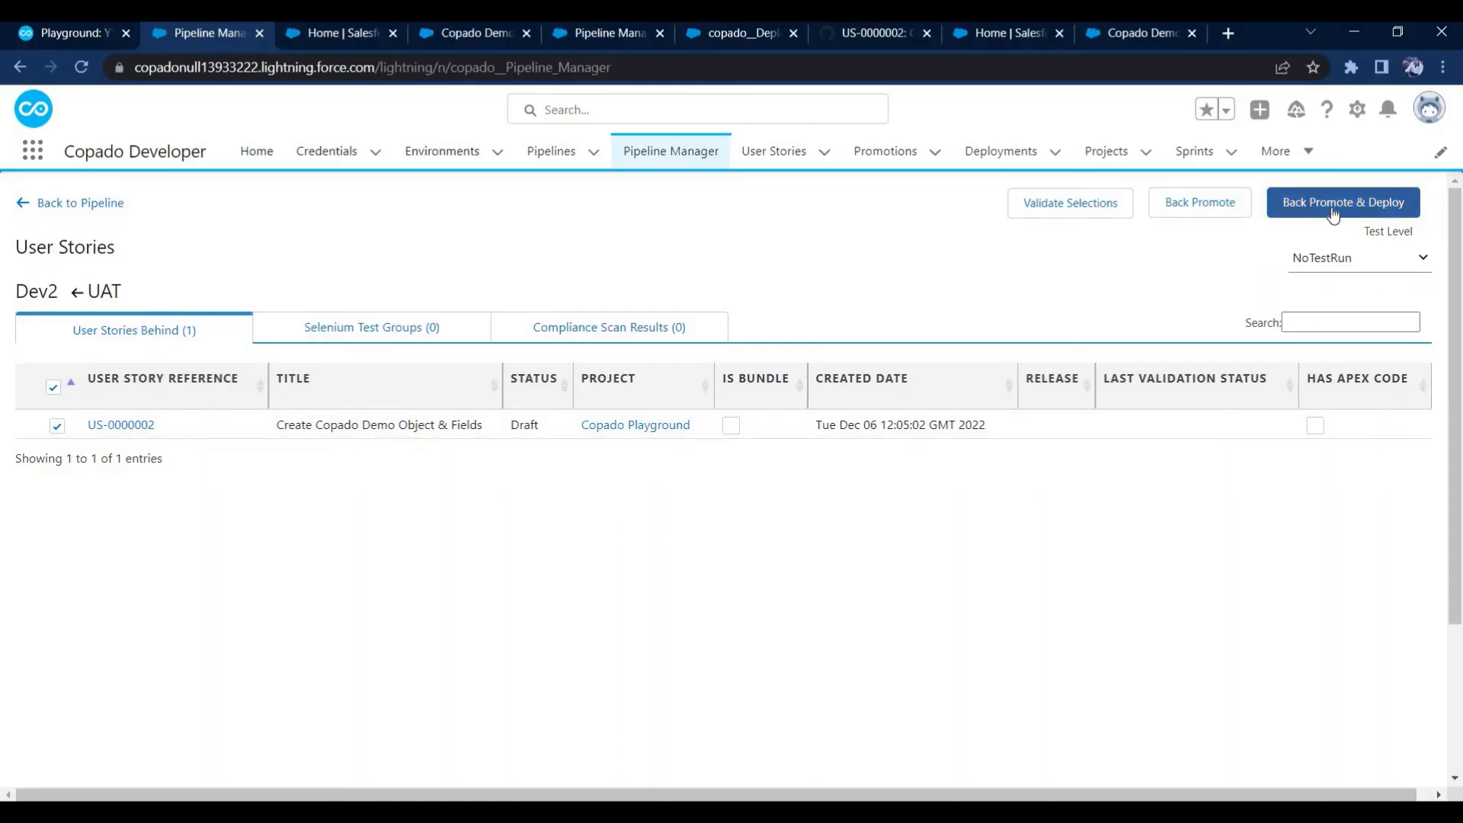
{"action": "left_click", "coordinate": [43, 202]}
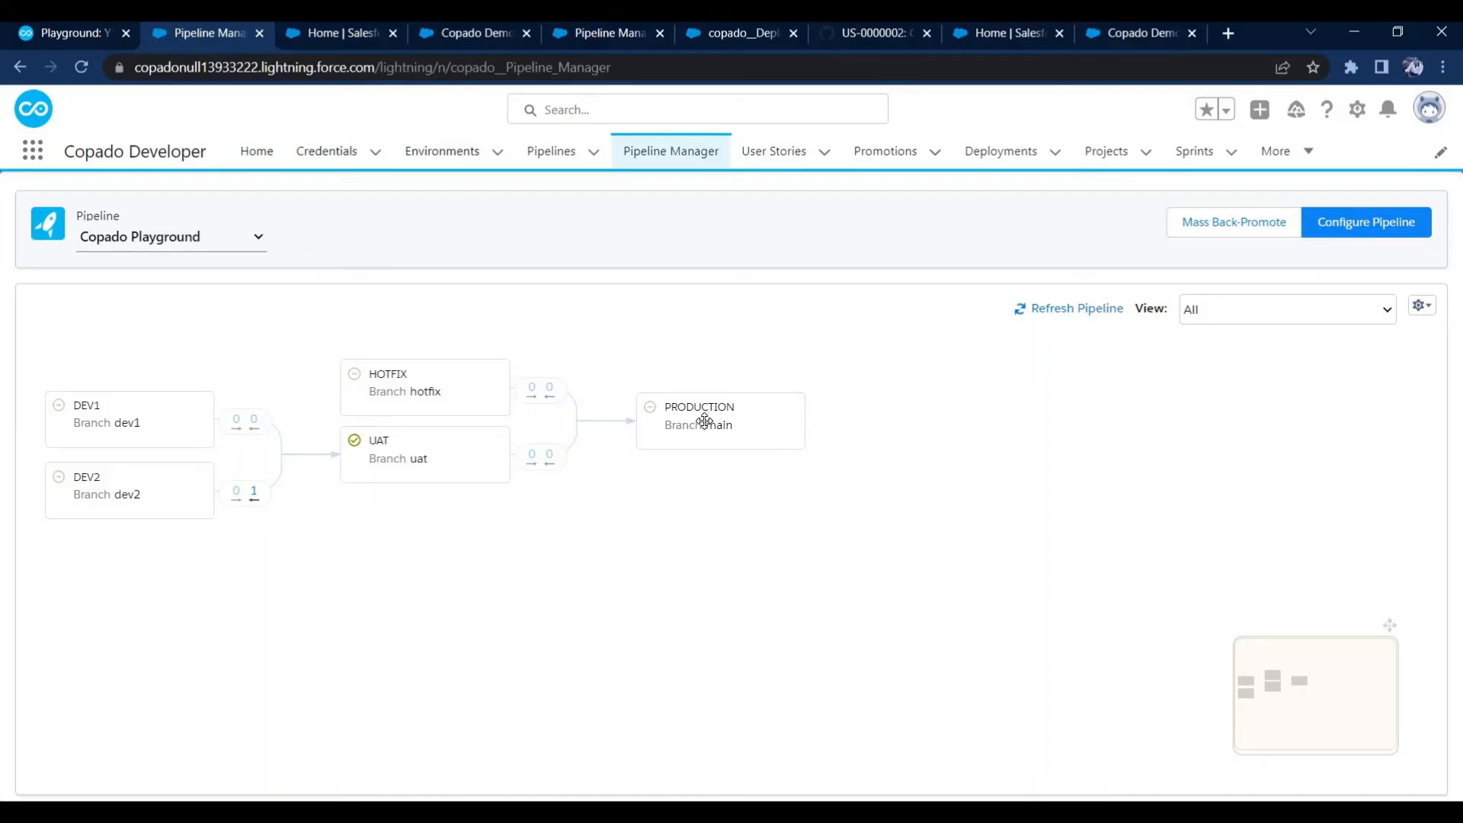
Enable Promote and Deploy in the delivery details of user story US-0000002 and save the record
{"action": "left_click", "coordinate": [789, 151]}
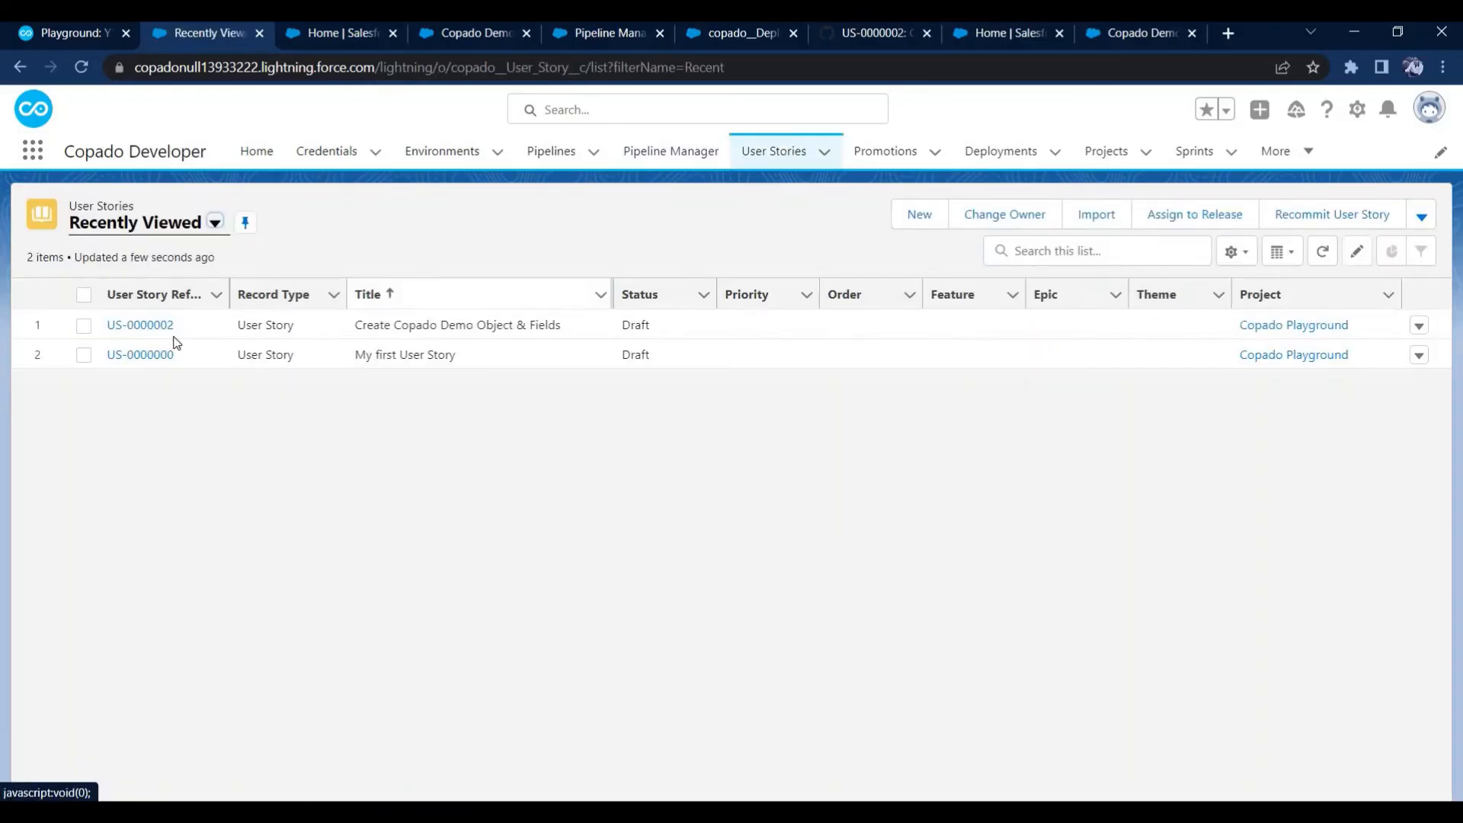
{"action": "left_click", "coordinate": [161, 325]}
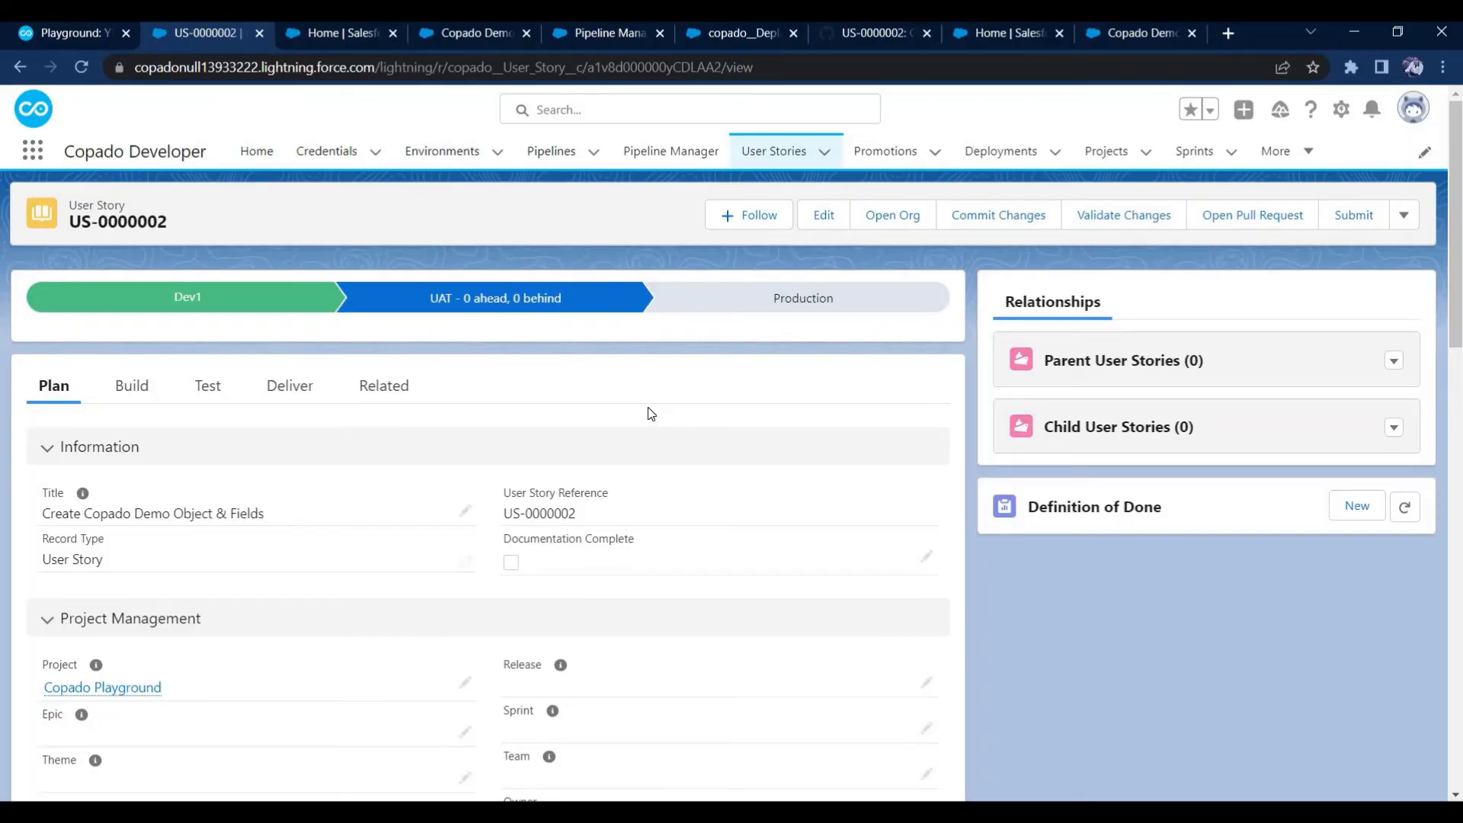
{"action": "left_click", "coordinate": [299, 400]}
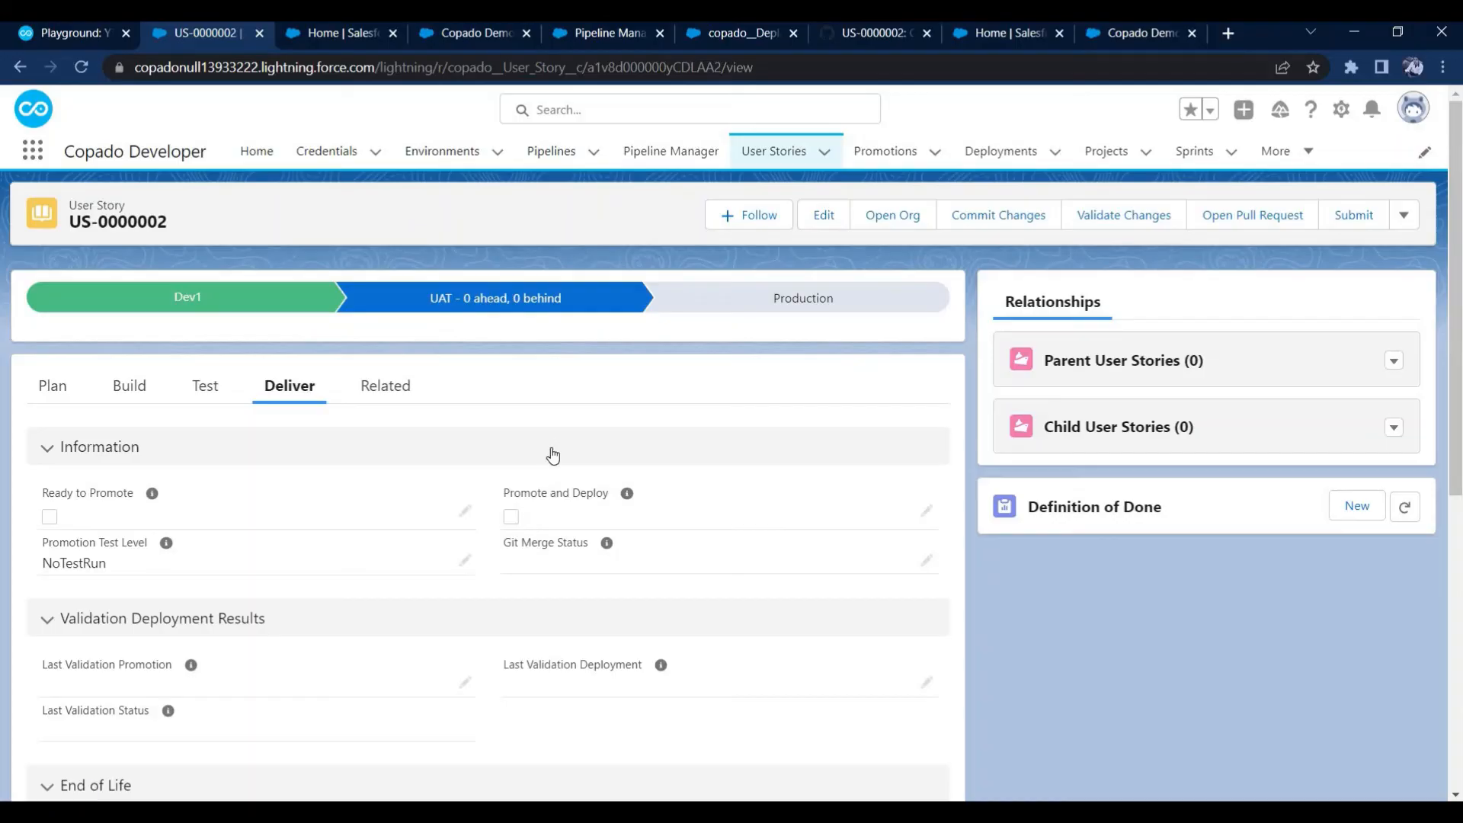
{"action": "left_click", "coordinate": [512, 518]}
{"action": "left_click", "coordinate": [511, 518]}
{"action": "scroll", "coordinate": [658, 654], "scroll_direction": "down", "scroll_amount": 7}
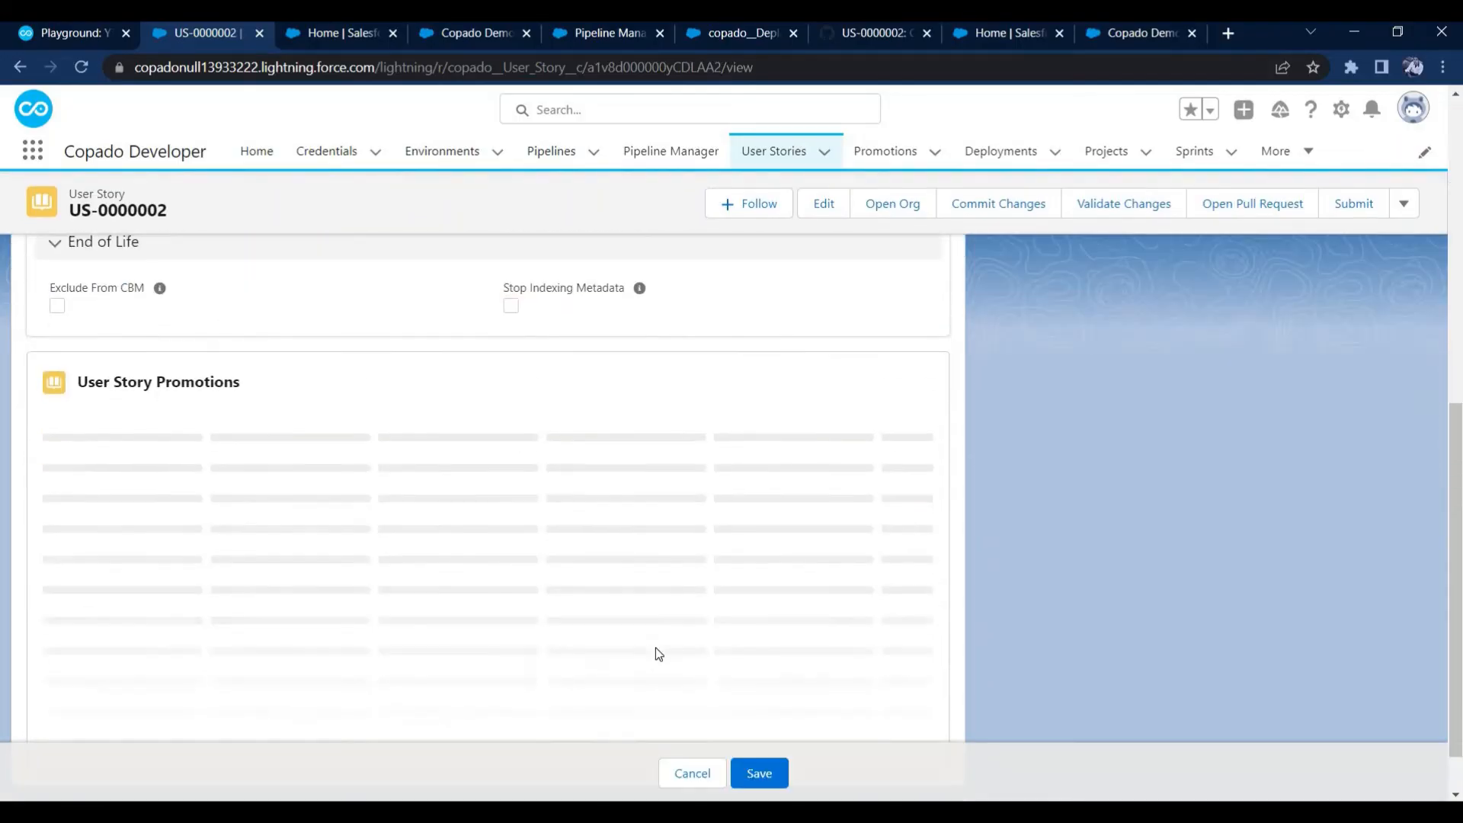
{"action": "left_click", "coordinate": [754, 765]}
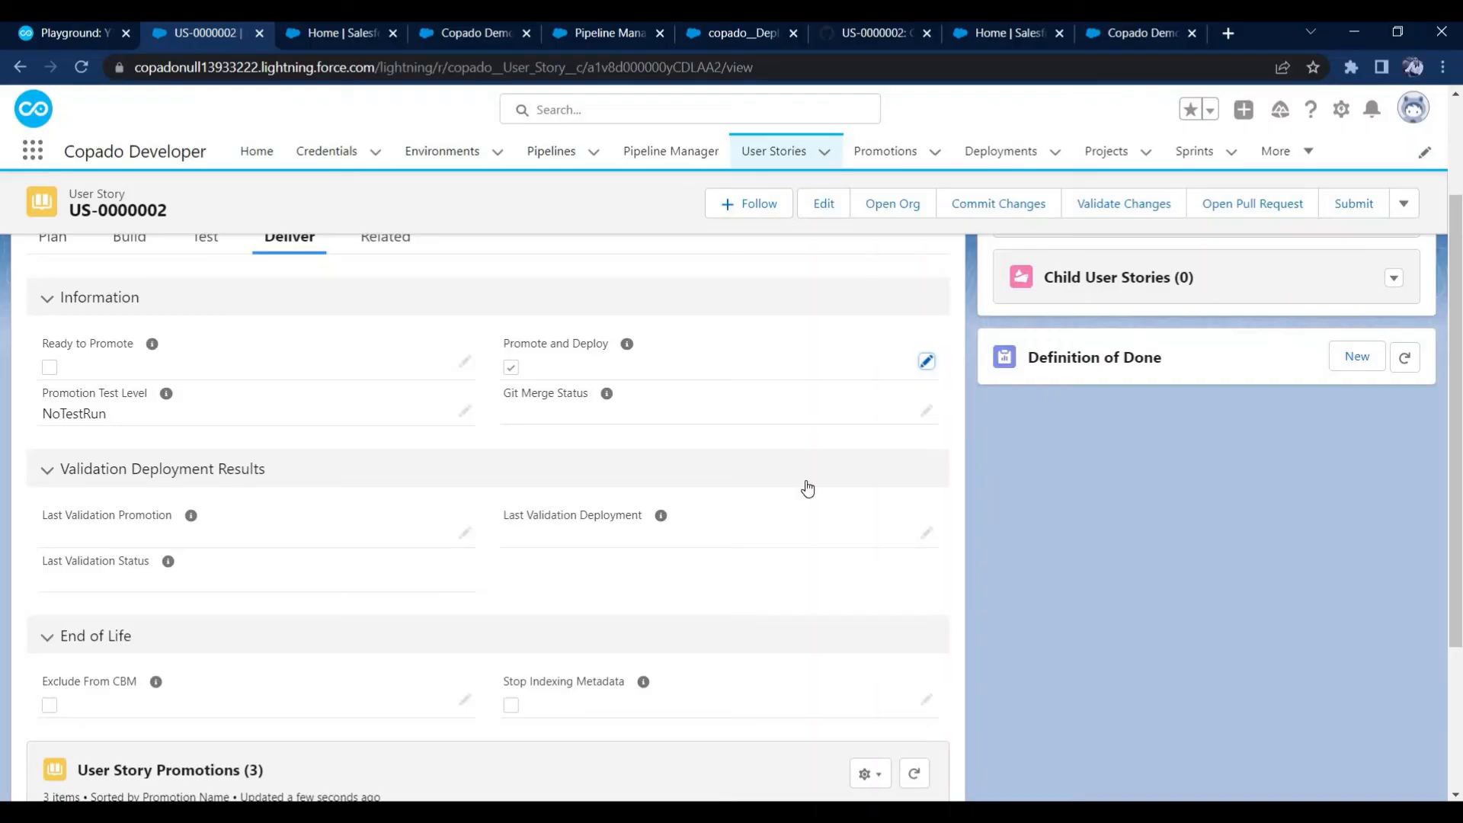
Open the UAT to Production promotion from the list of all promotions and review its environments, selected user stories and deployments
{"action": "left_click", "coordinate": [896, 155]}
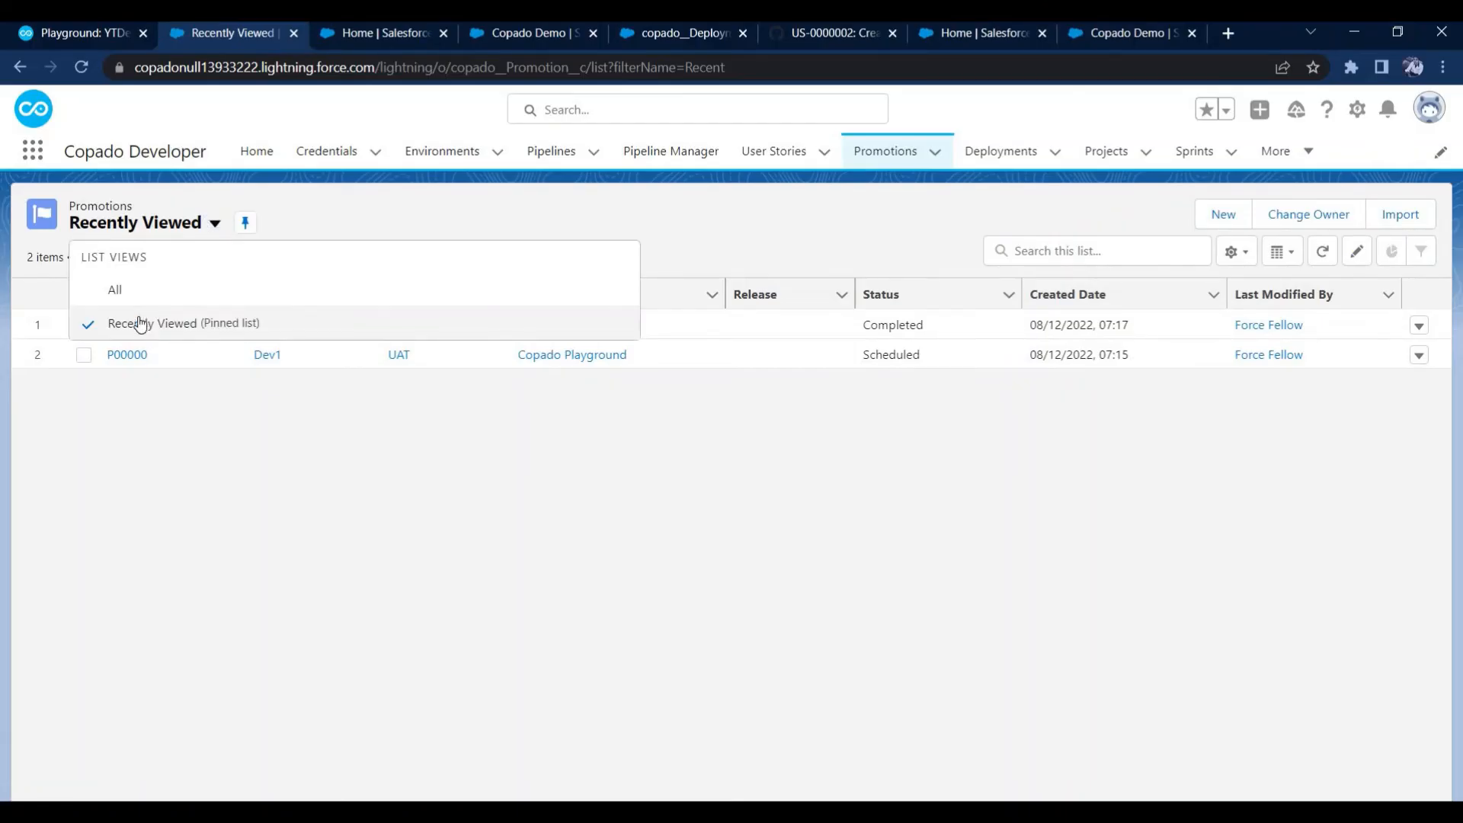
{"action": "left_click", "coordinate": [136, 291]}
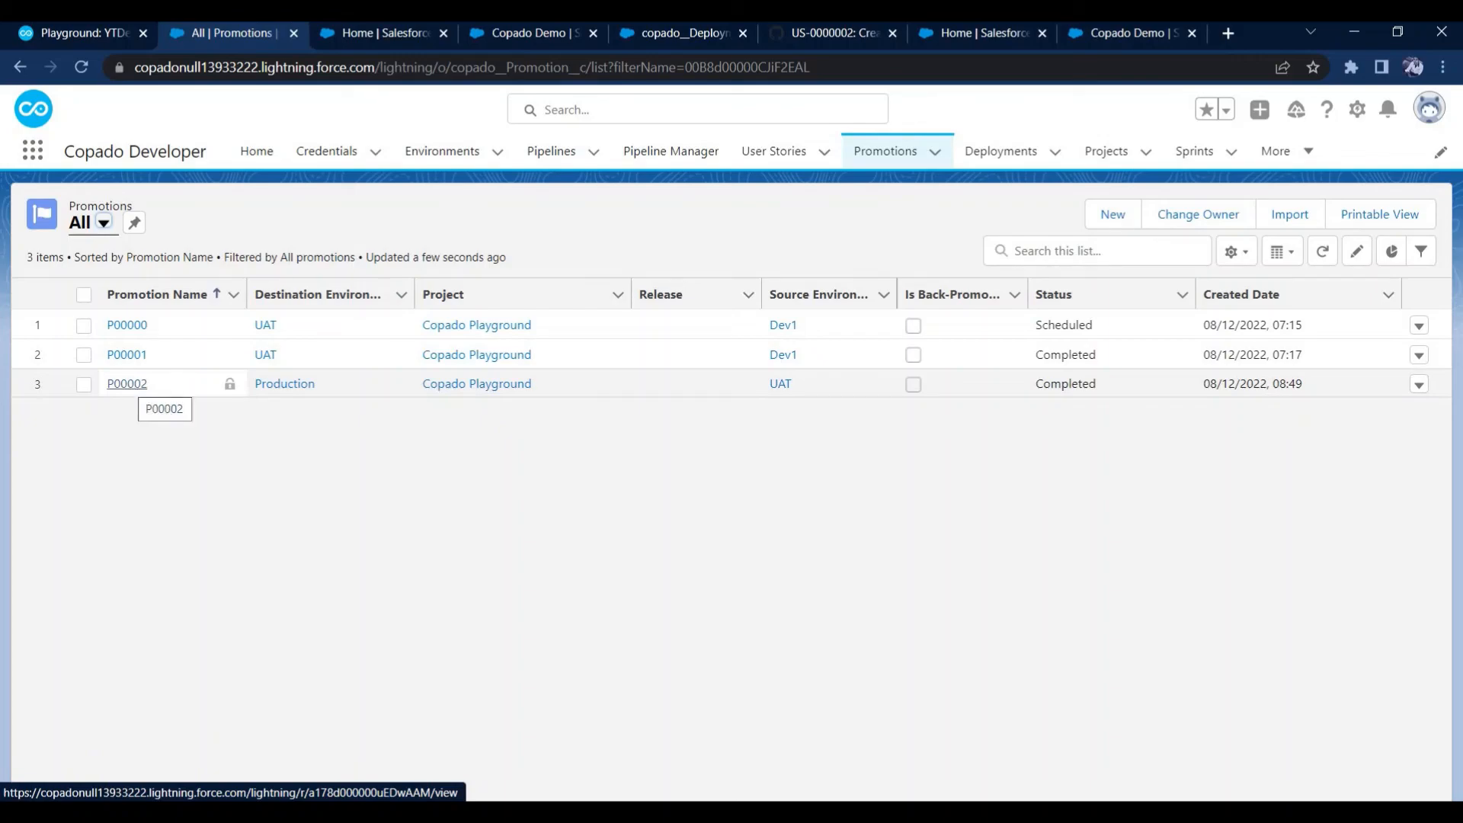
{"action": "left_click", "coordinate": [127, 385]}
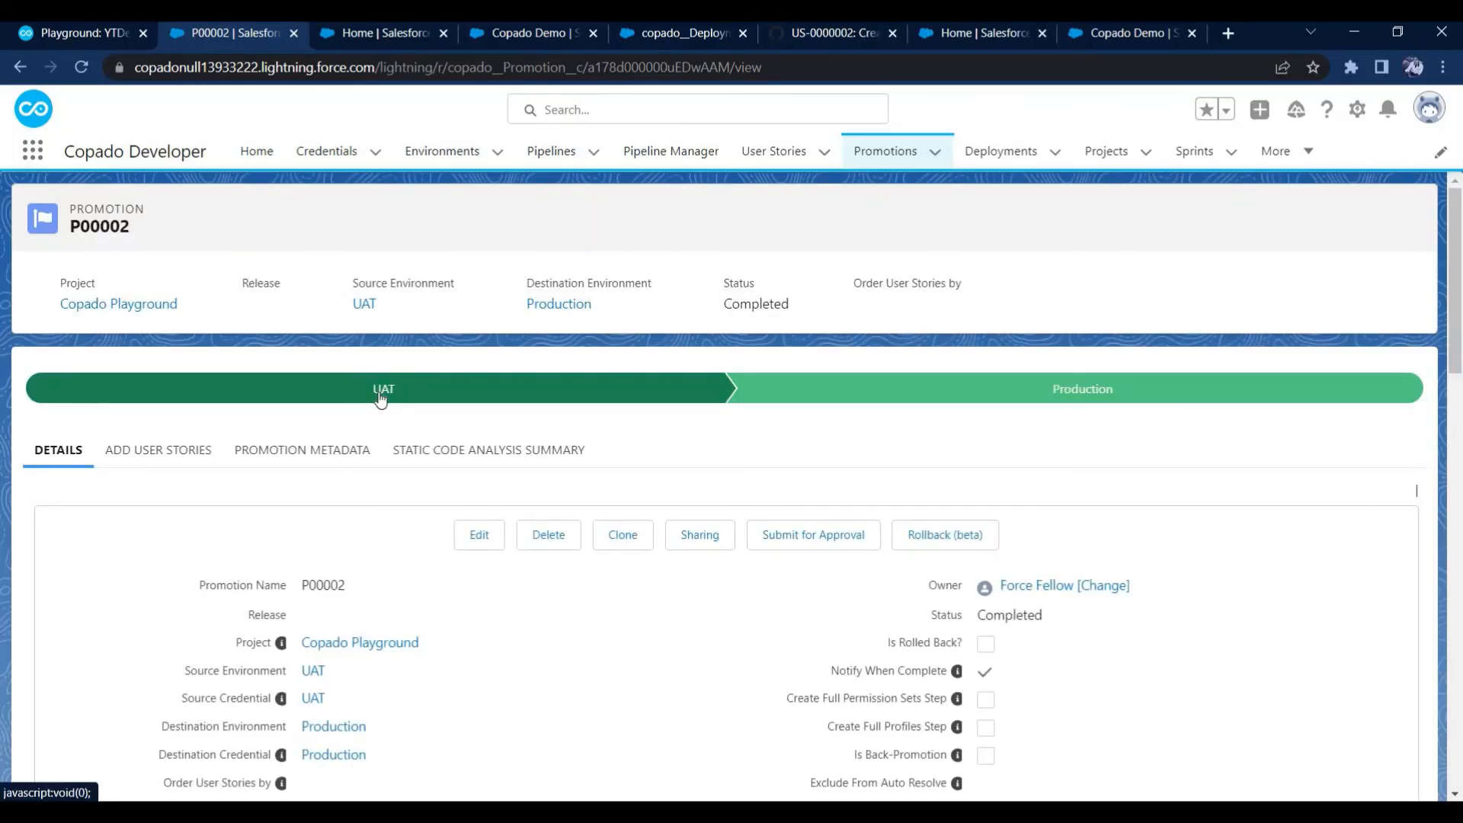
{"action": "left_click", "coordinate": [1319, 396]}
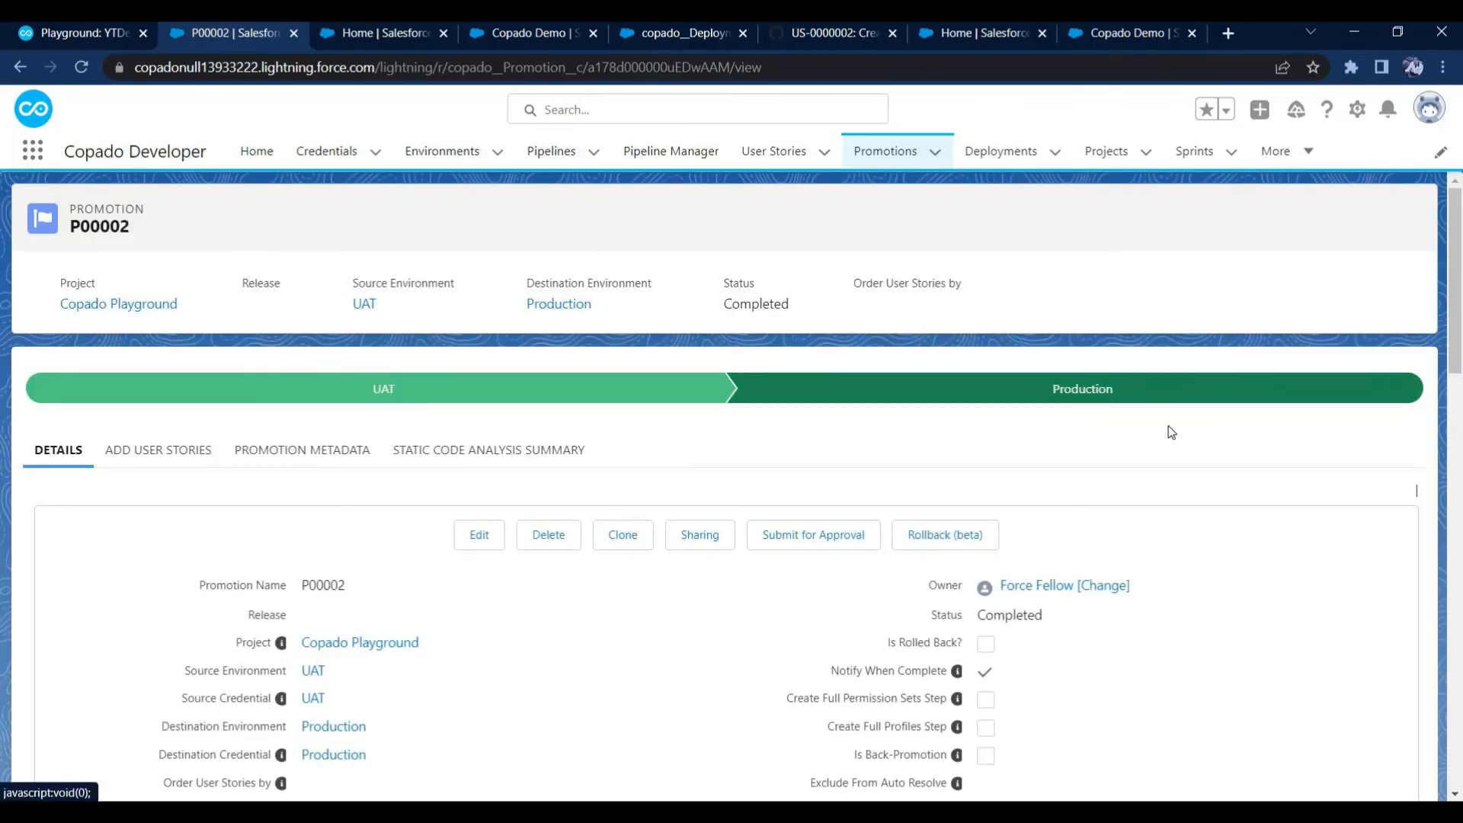
{"action": "scroll", "coordinate": [1171, 432], "scroll_direction": "down", "scroll_amount": 7}
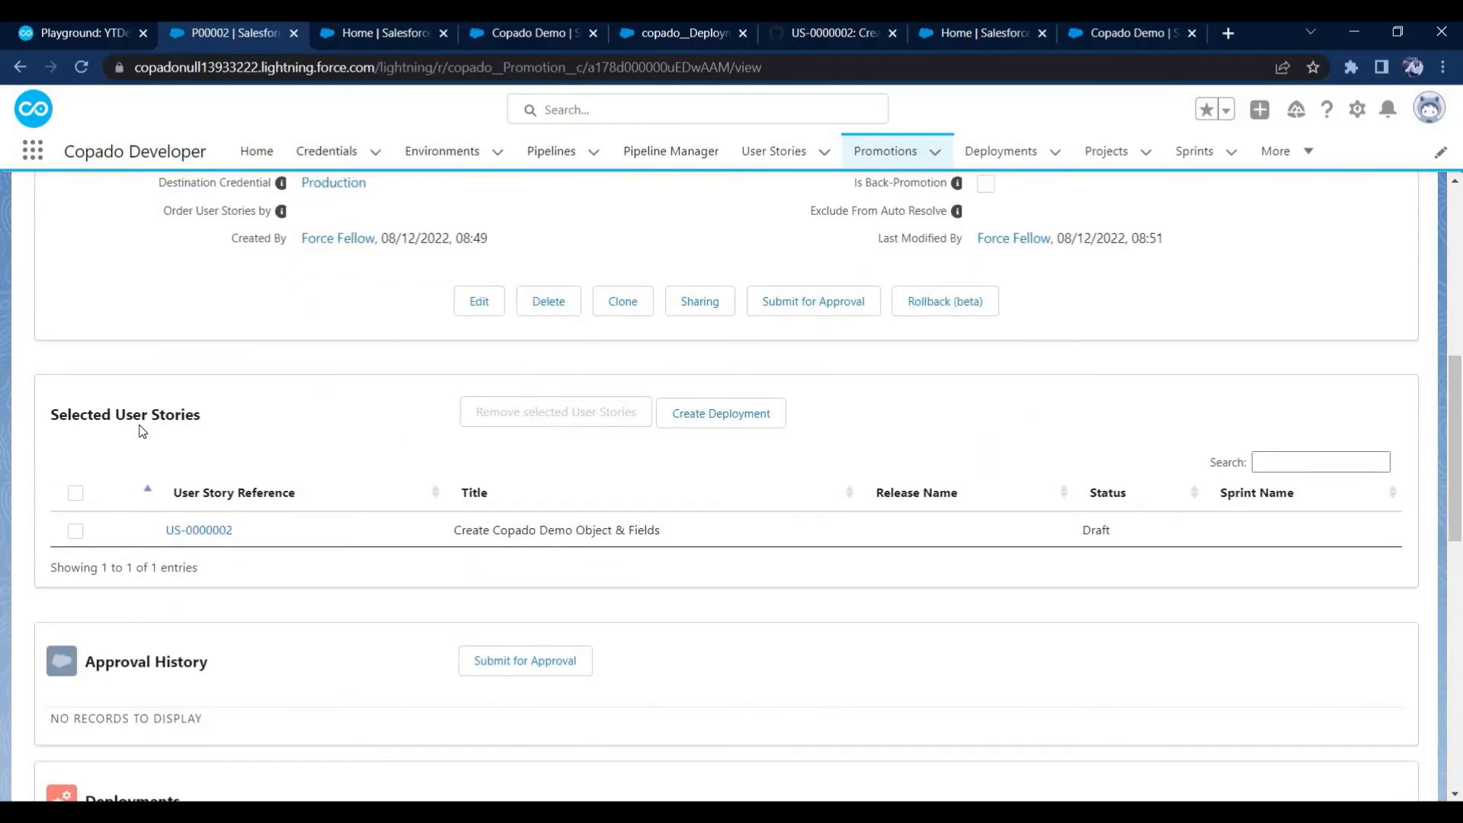
{"action": "left_click_drag", "start_coordinate": [112, 415], "coordinate": [234, 425]}
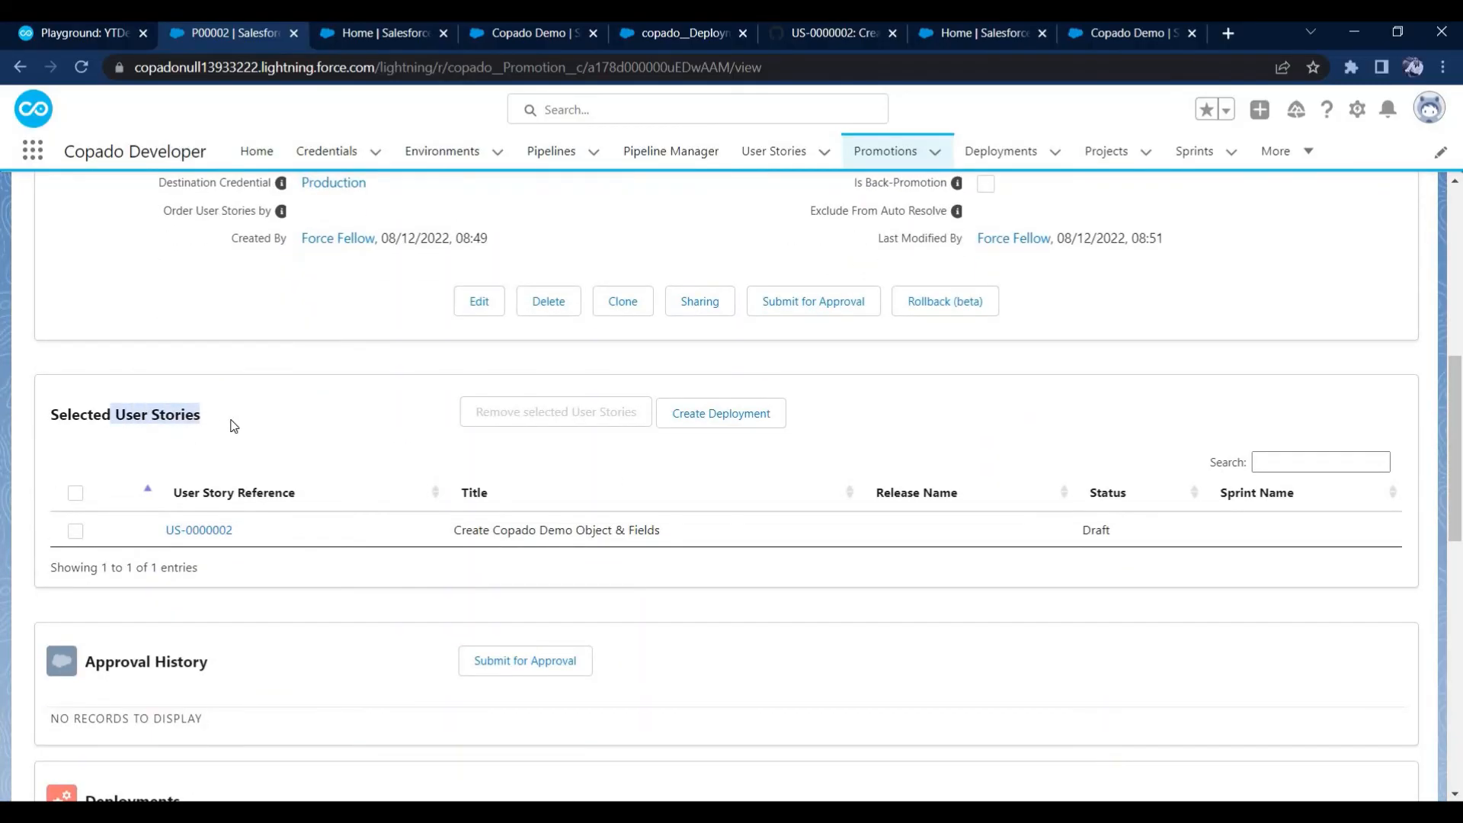
{"action": "scroll", "coordinate": [303, 483], "scroll_direction": "down", "scroll_amount": 4}
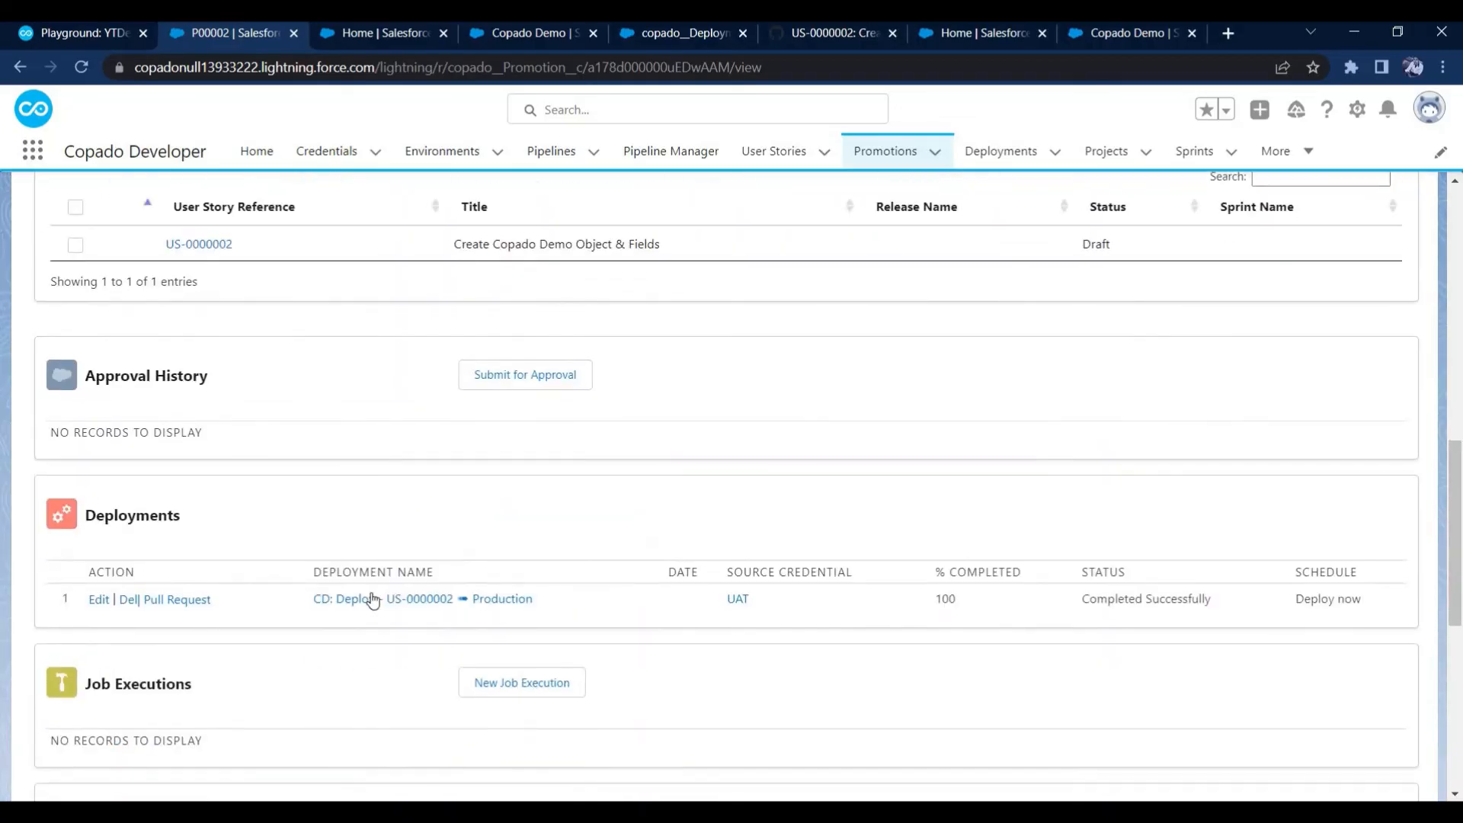
Open the promotion's deployment to Production and check its status, completion percentage and steps
{"action": "left_click", "coordinate": [410, 599]}
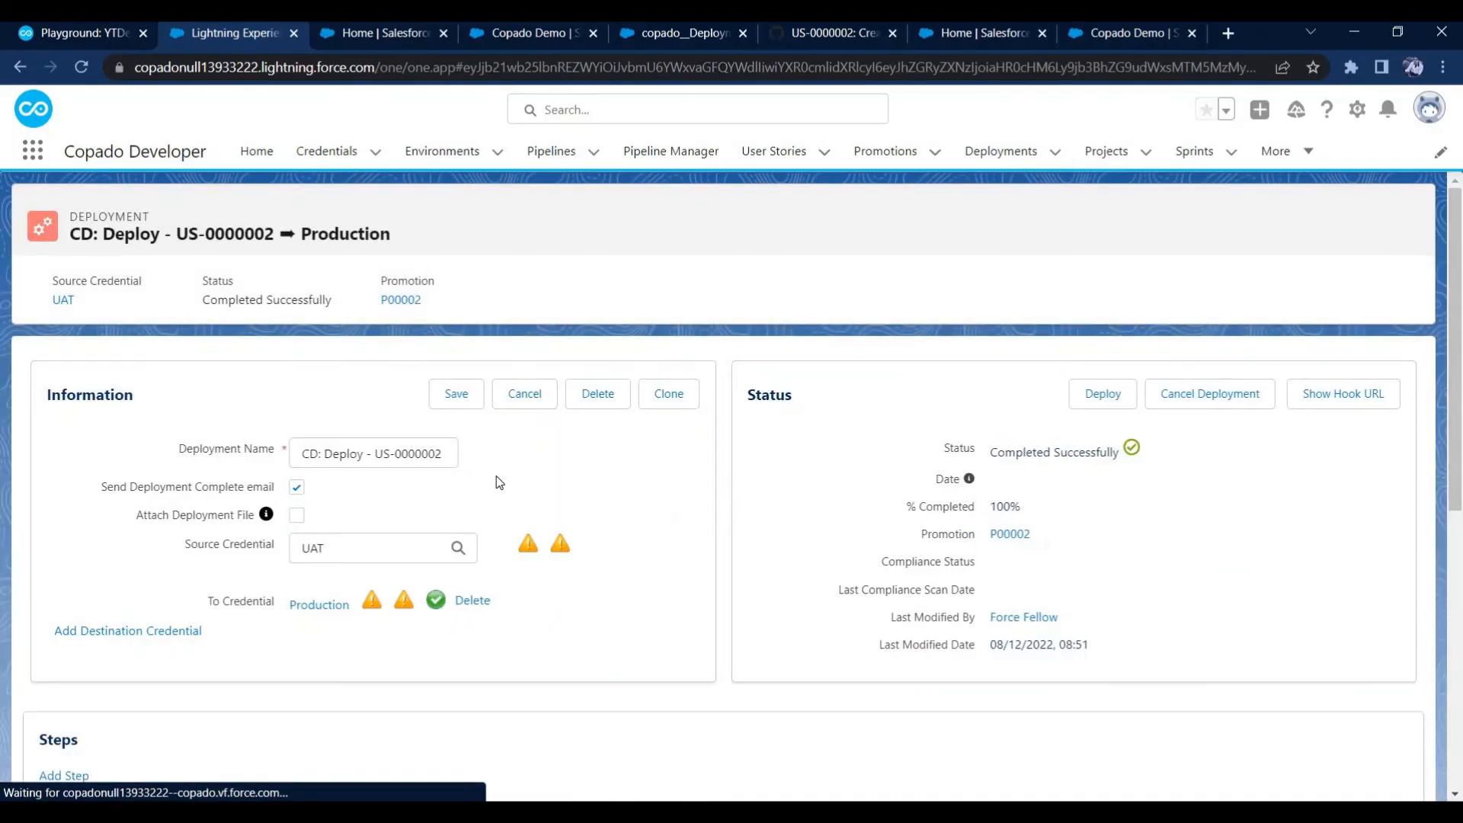
{"action": "scroll", "coordinate": [533, 491], "scroll_direction": "down", "scroll_amount": 3}
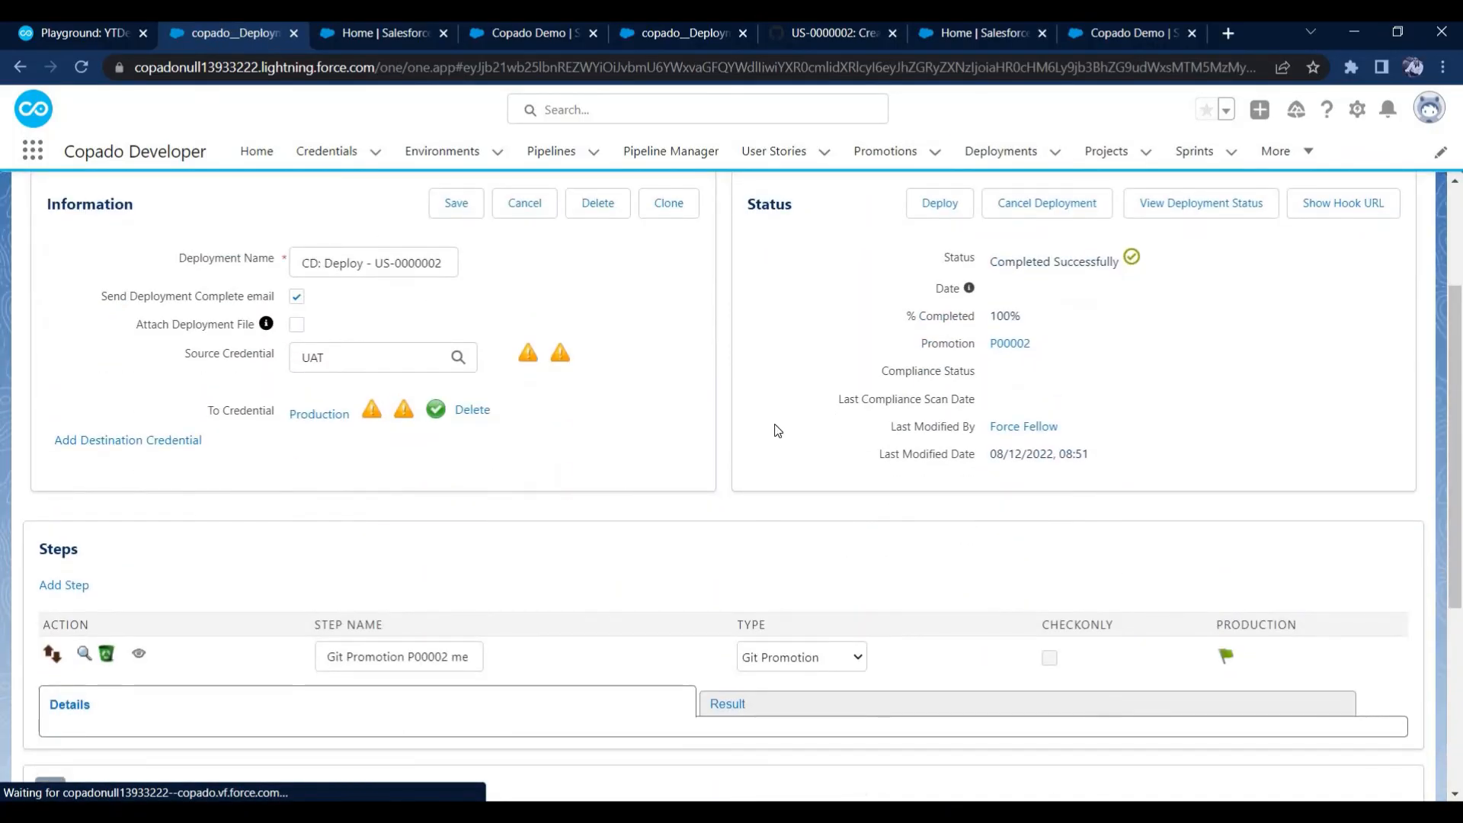
{"action": "scroll", "coordinate": [777, 431], "scroll_direction": "down", "scroll_amount": 1}
{"action": "scroll", "coordinate": [775, 432], "scroll_direction": "up", "scroll_amount": 3}
{"action": "scroll", "coordinate": [775, 430], "scroll_direction": "up", "scroll_amount": 1}
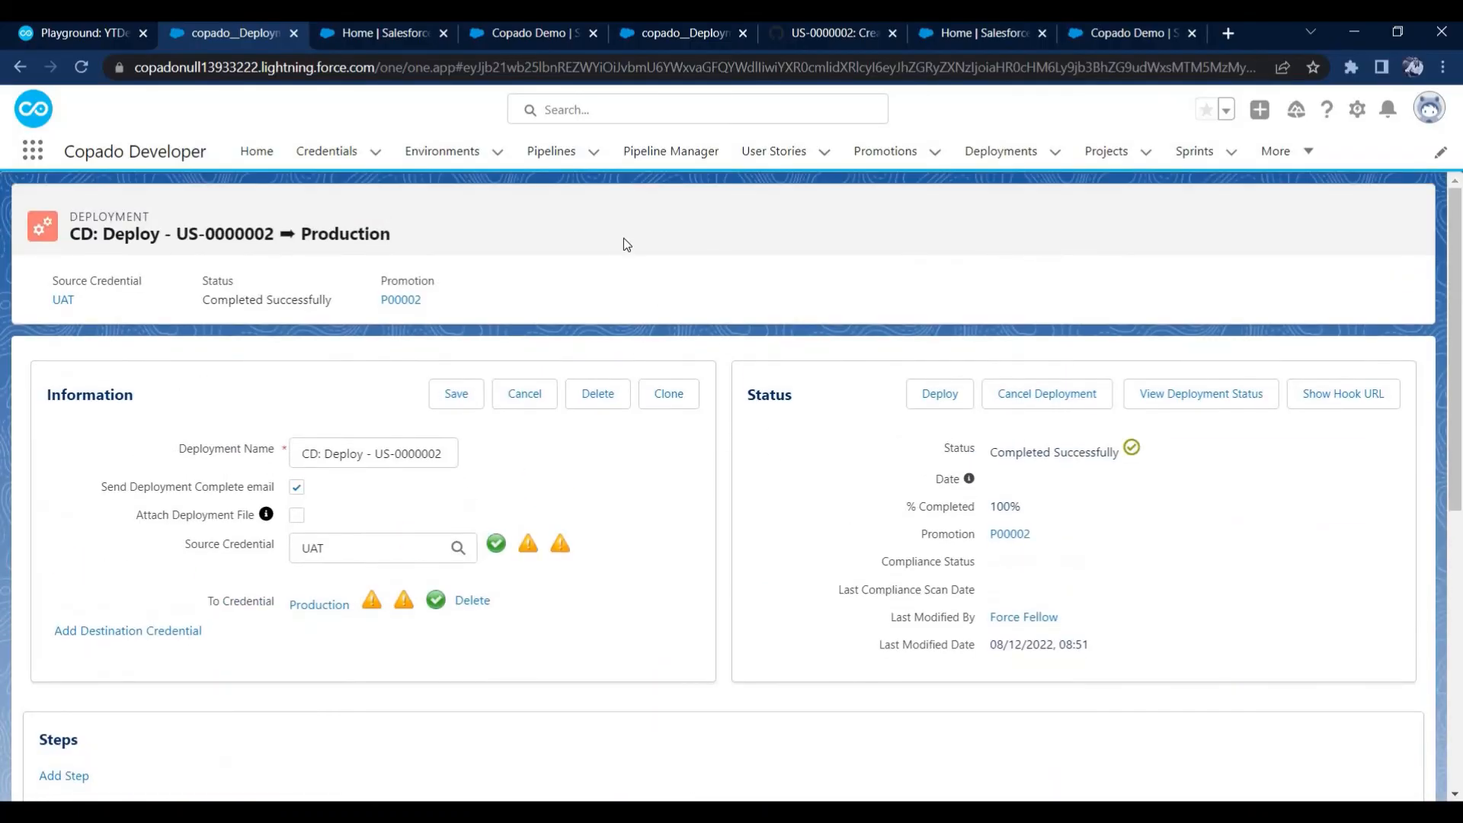
Check the Copado Playground pipeline in Pipeline Manager, and reopen user story US-0000002 to view its environment progress
{"action": "left_click", "coordinate": [671, 169]}
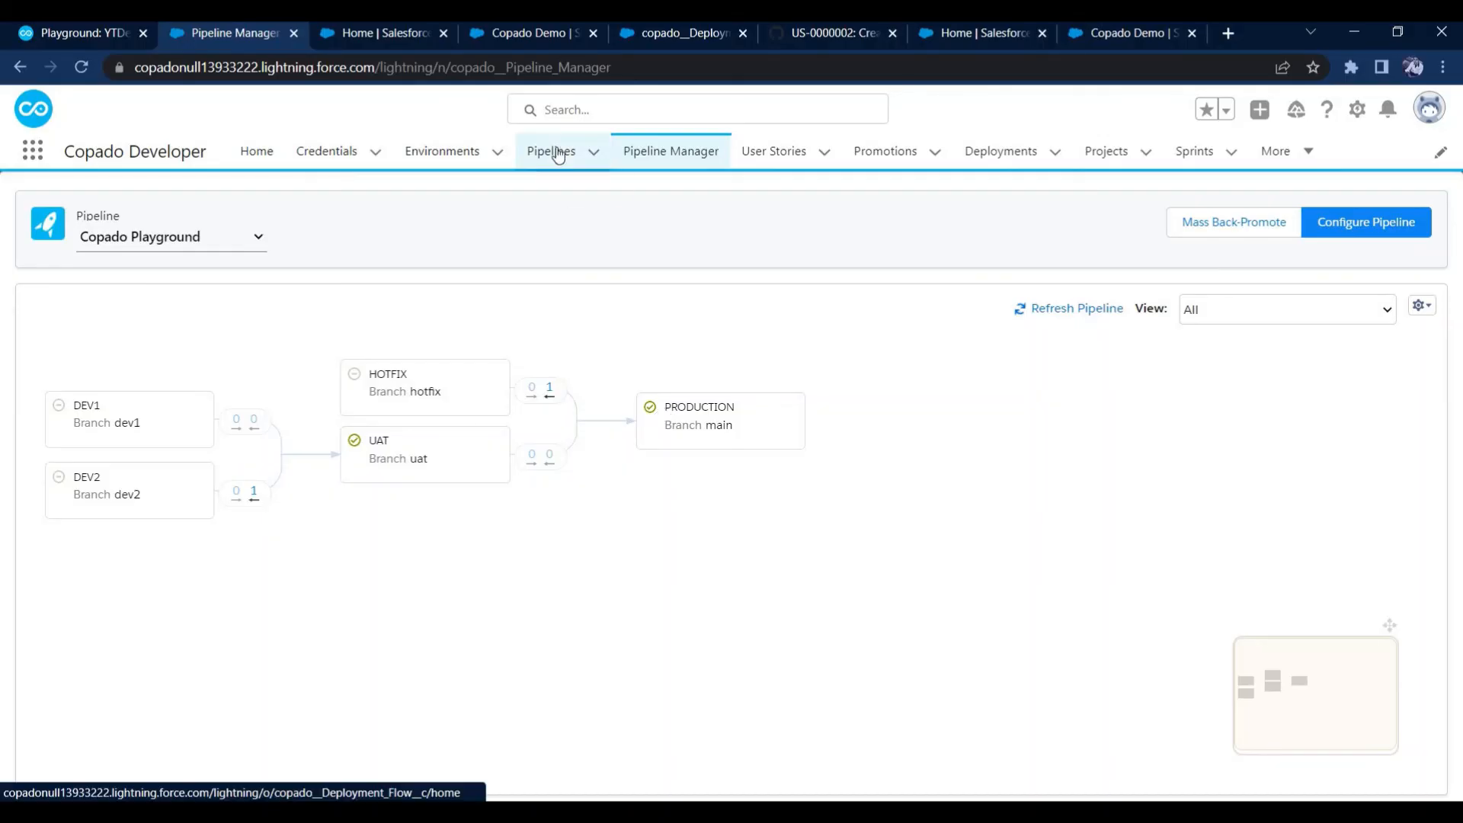
{"action": "left_click", "coordinate": [748, 169]}
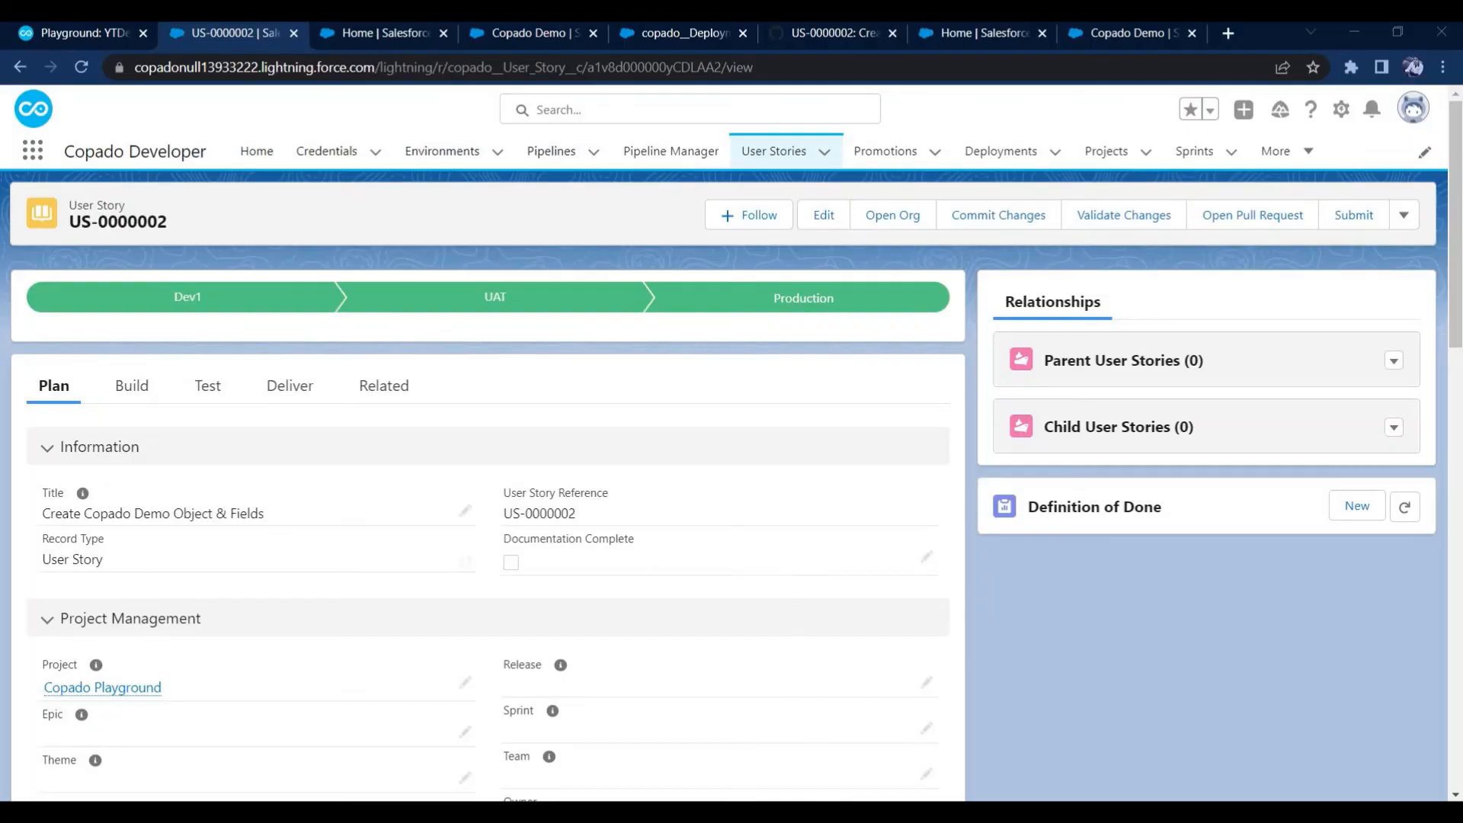
{"action": "left_click", "coordinate": [907, 727]}
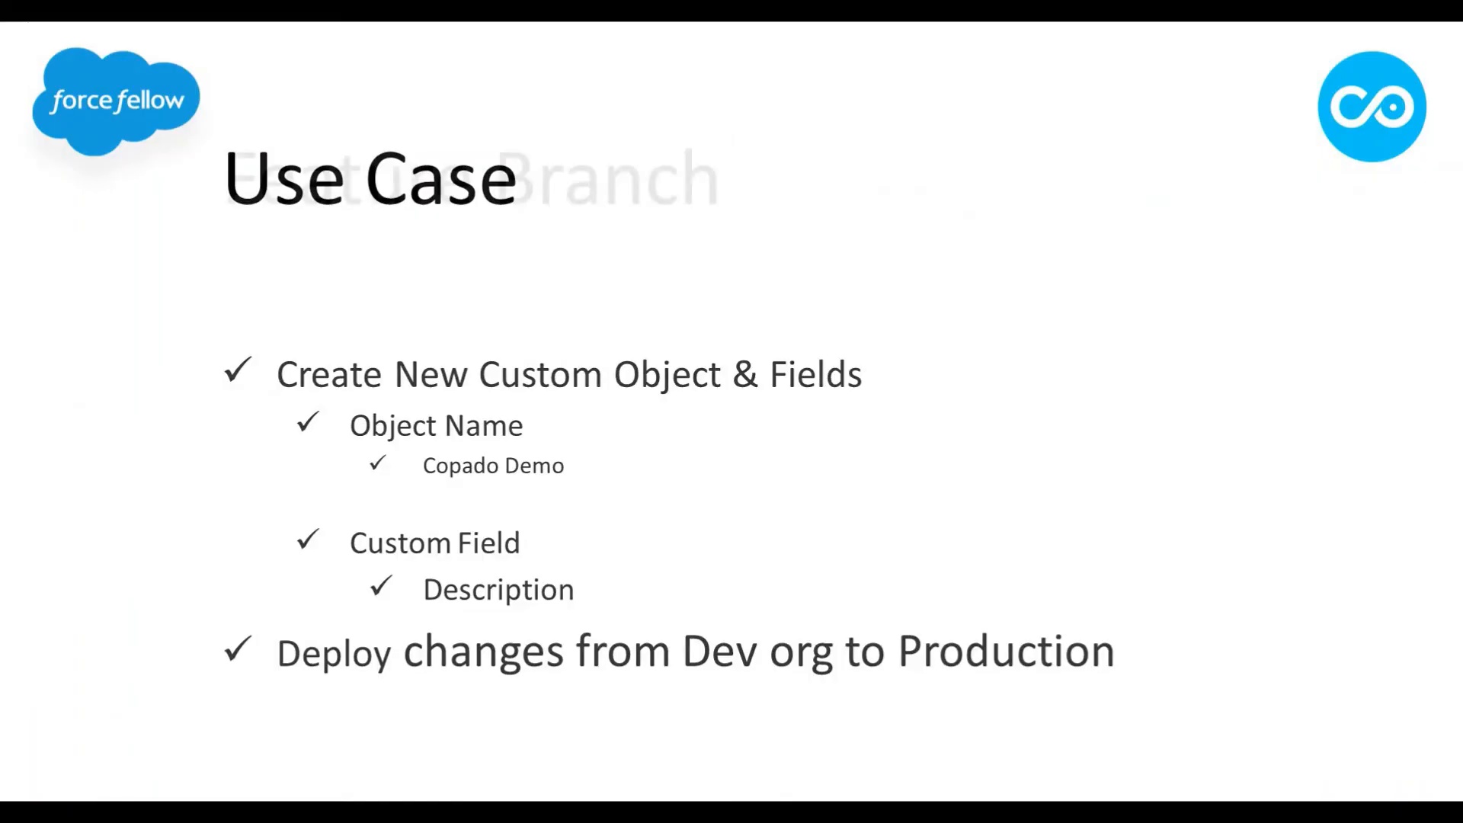